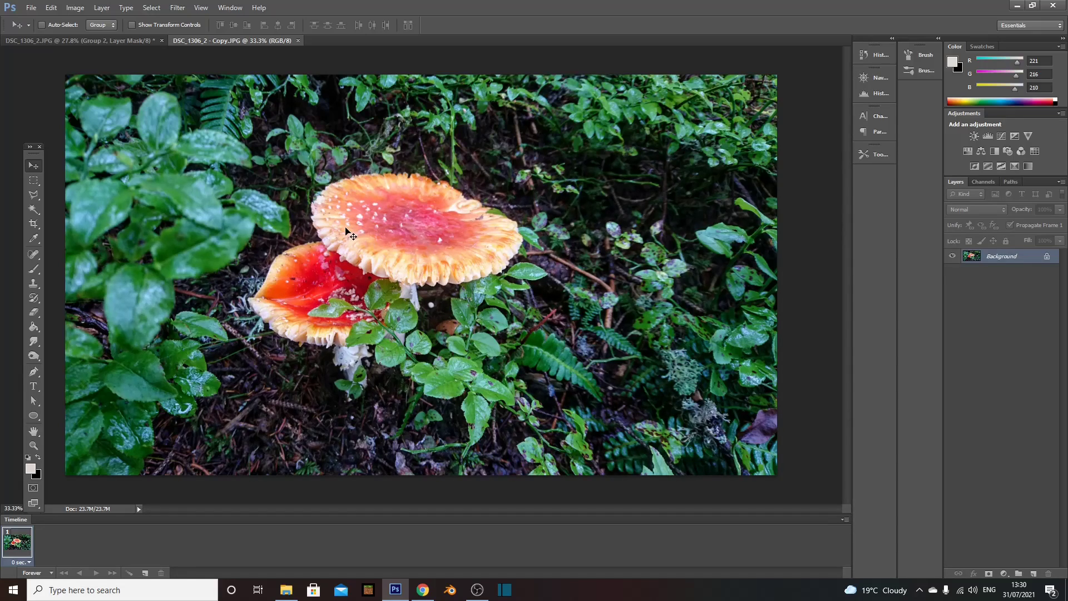
Compare the finished VHS-style image DSC_1306_2.JPG with the original photo DSC_1306_2 - Copy.JPG, ending on the original.
left_click(90, 36)
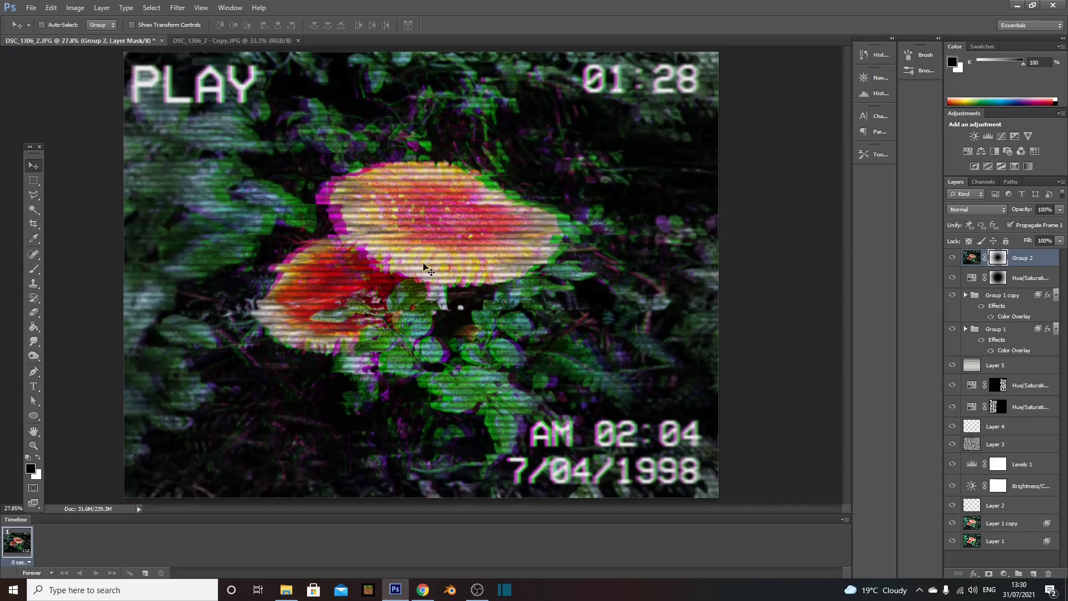
left_click(199, 43)
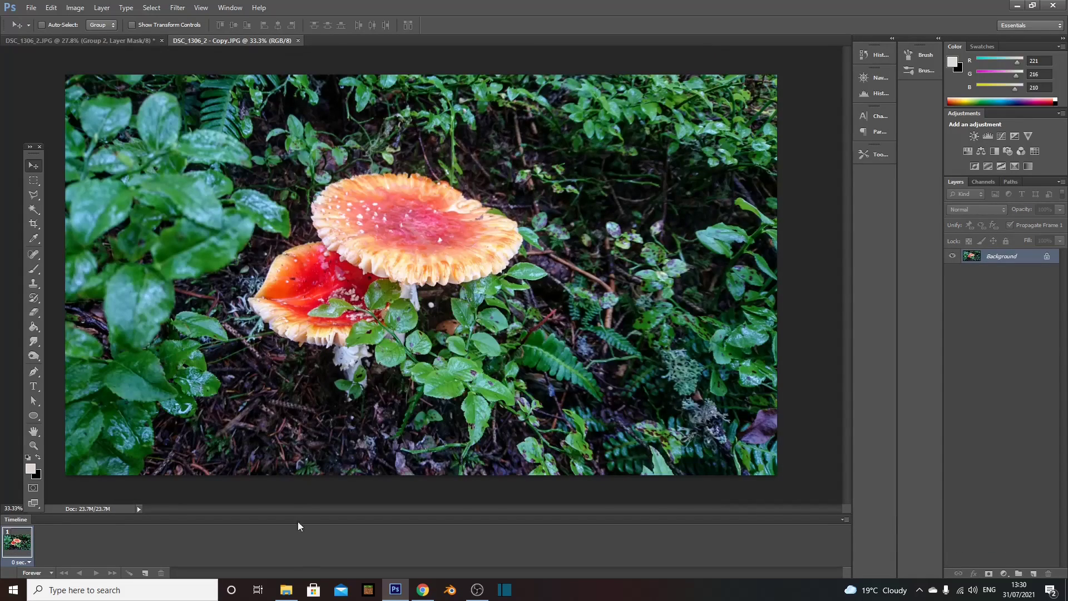
left_click(31, 7)
left_click(44, 31)
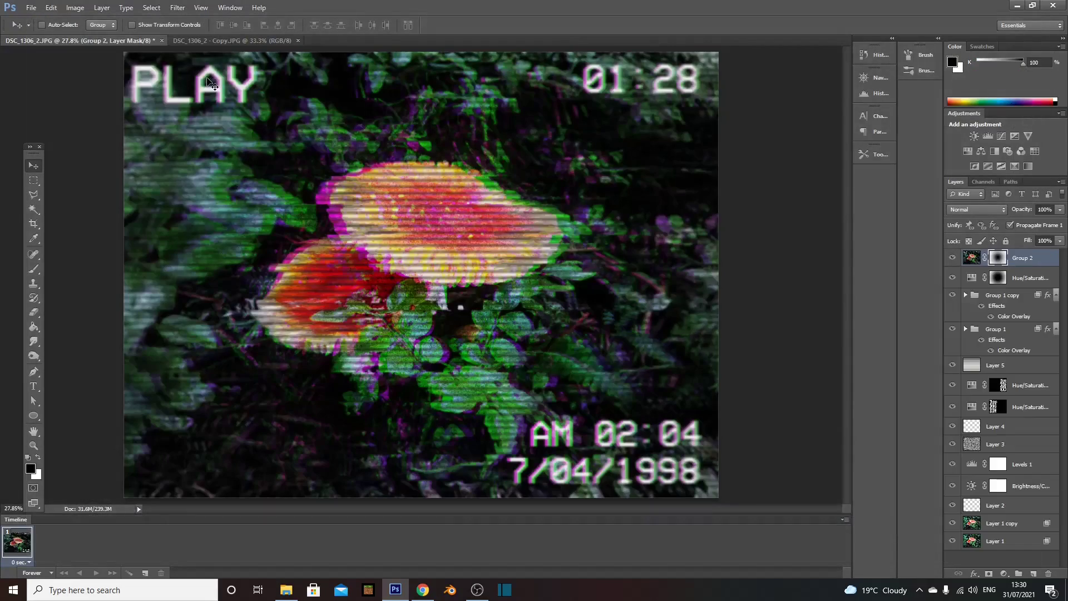
left_click(225, 40)
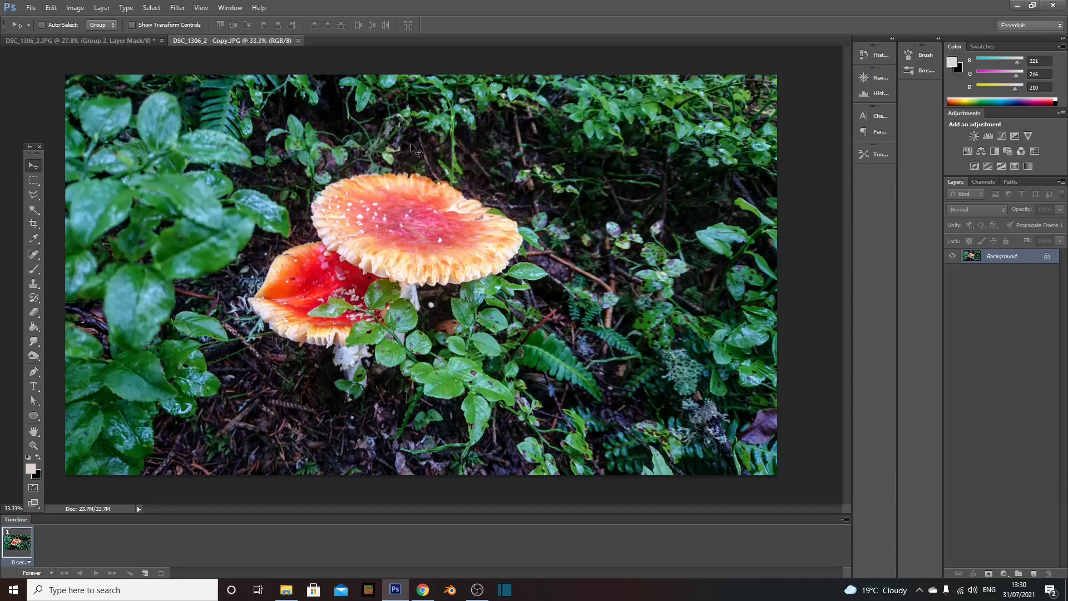
Open the Canvas Size settings for the photo and set the dimension units to pixels.
left_click(76, 8)
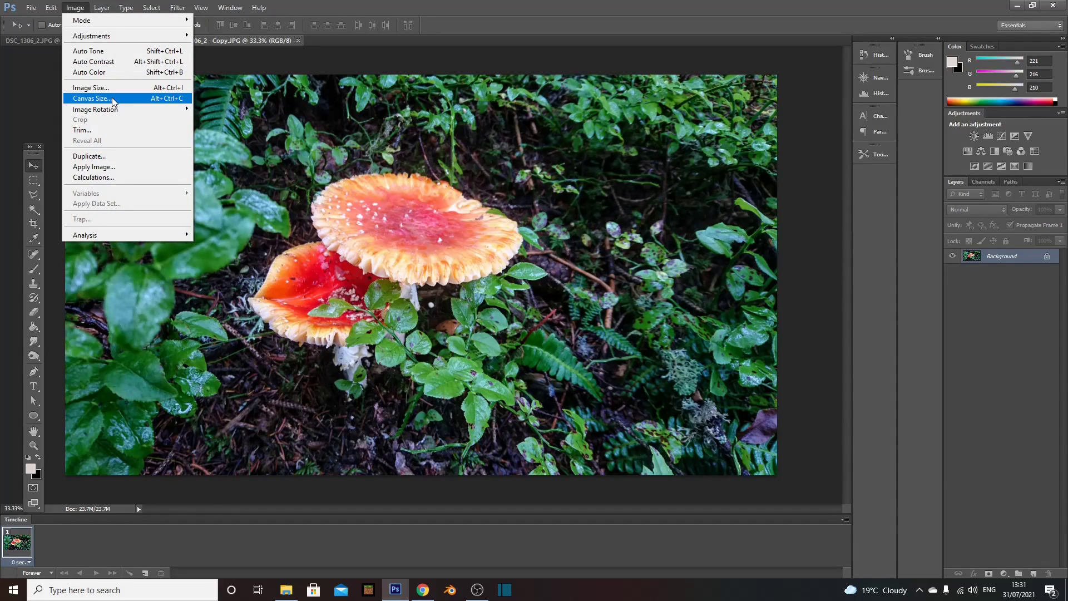
left_click(92, 99)
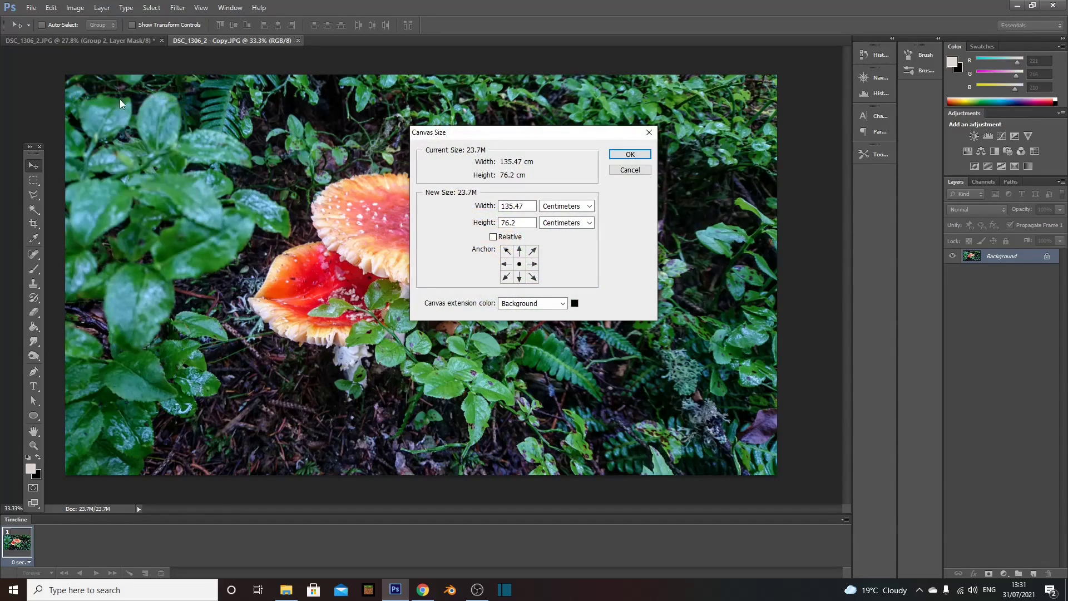
left_click(565, 207)
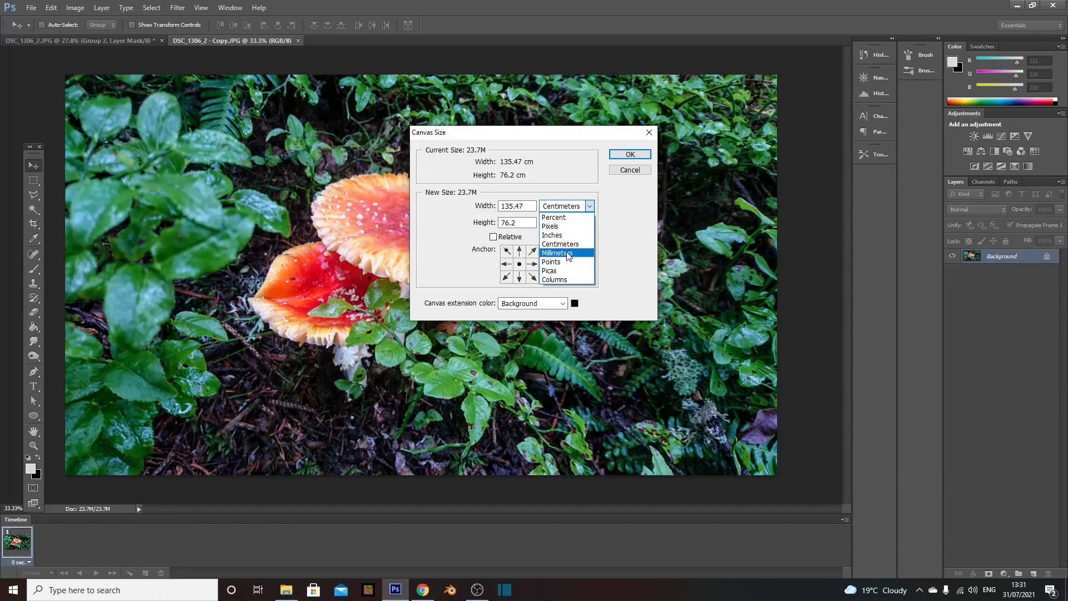
left_click(566, 226)
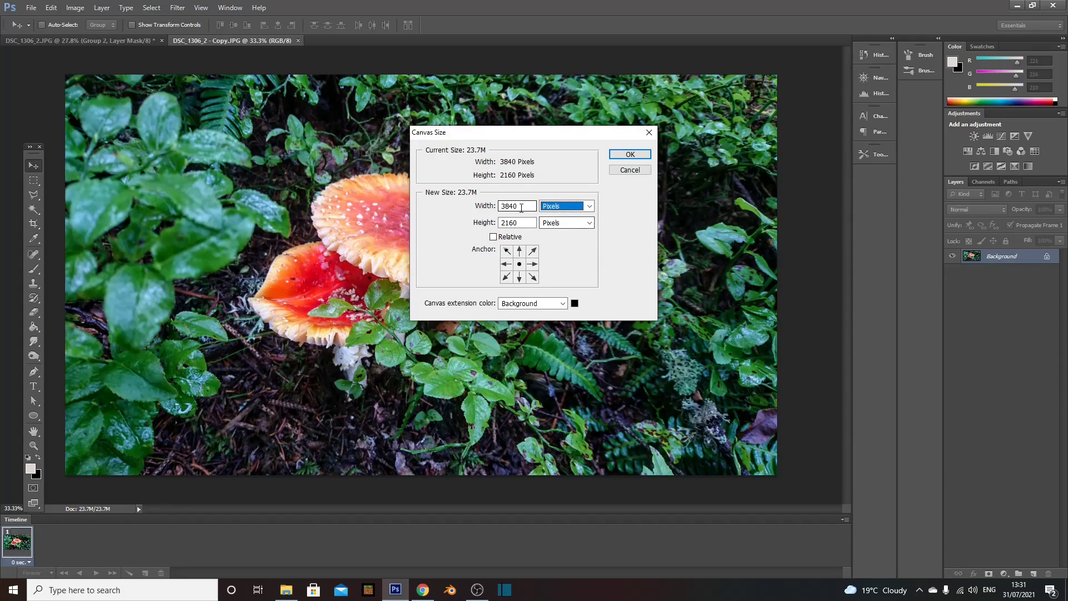
left_click_drag(519, 207, 510, 209)
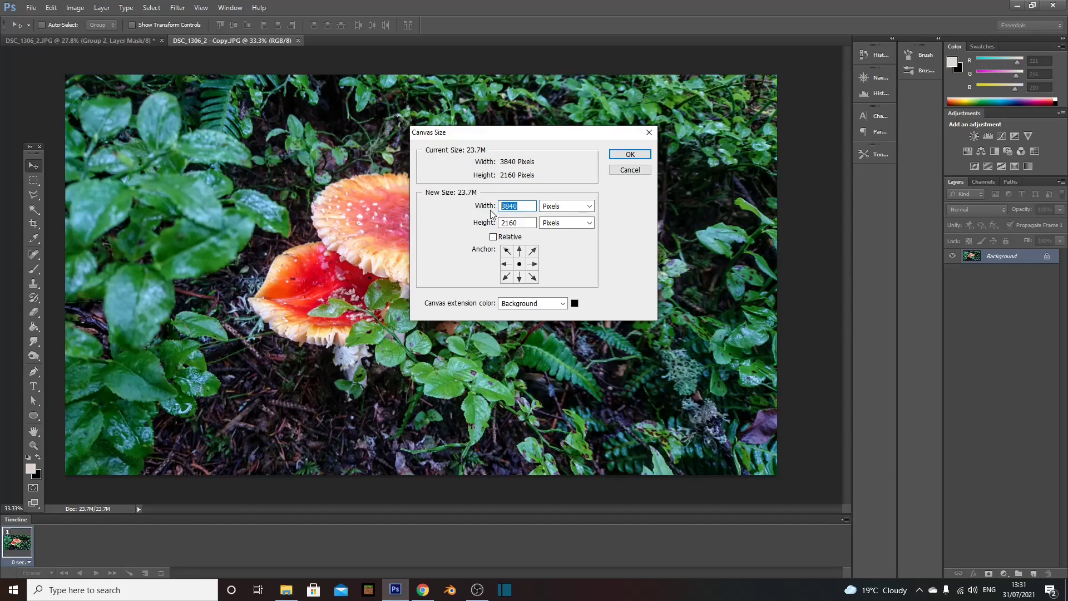
left_click(526, 223)
Switch to the Google calculator in Chrome, compute 3840 × 0.75 and select the result for copying.
left_click(423, 590)
type("385")
key("BackSpace")
type("40")
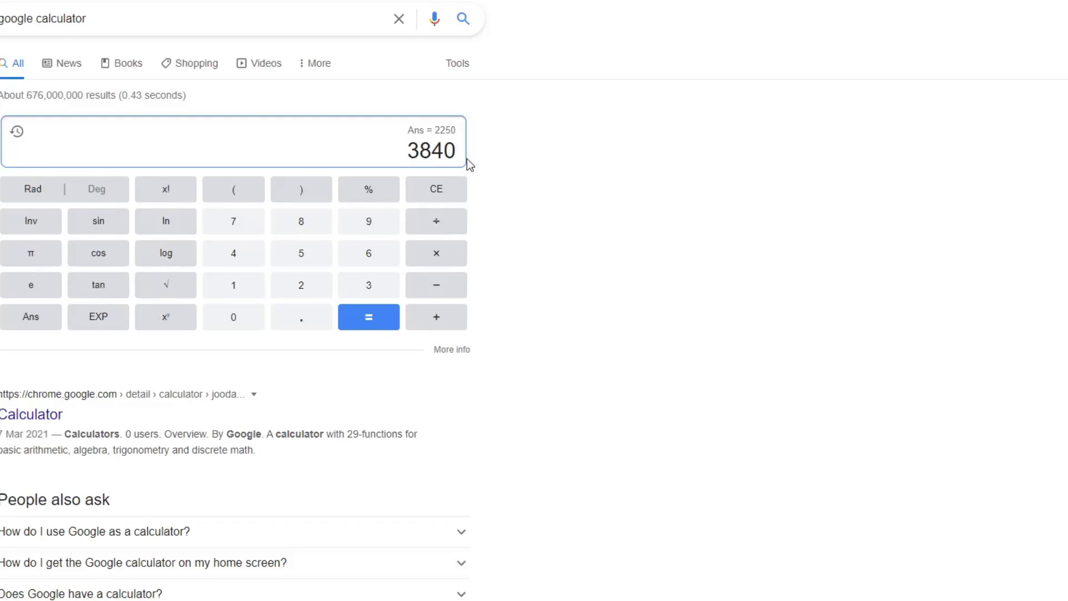
left_click(443, 261)
type("0.75")
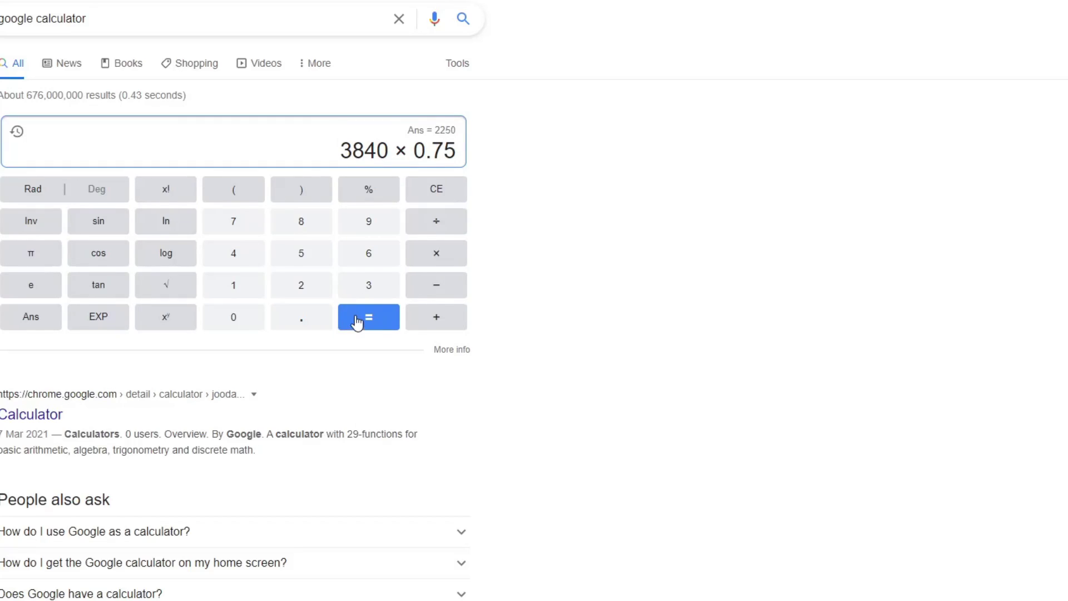
left_click(358, 322)
left_click_drag(408, 150, 437, 151)
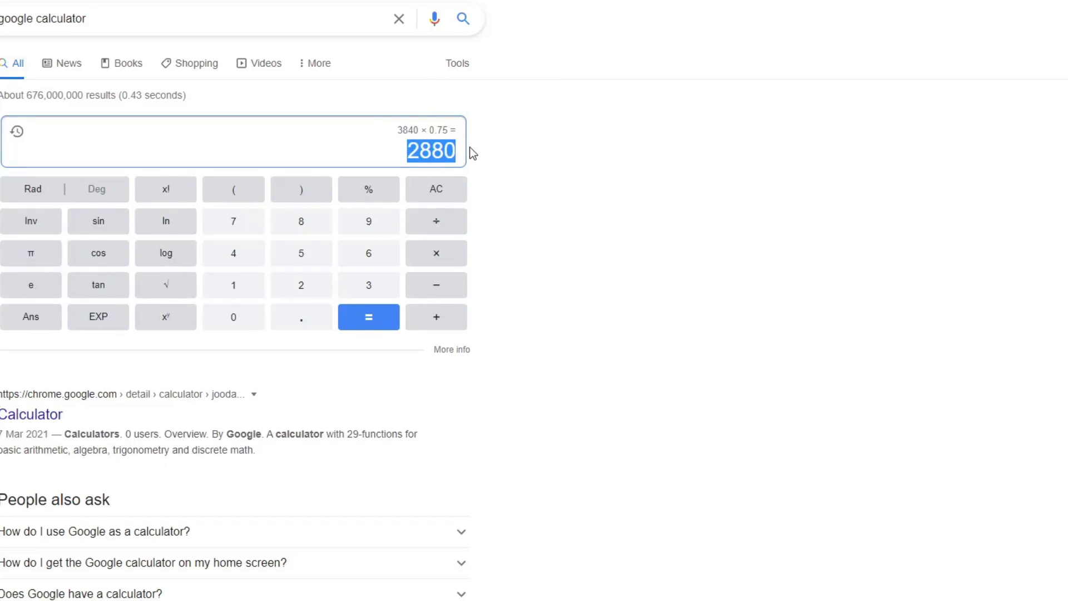
Return to Photoshop and set the canvas height to 2880 pixels.
left_click(396, 589)
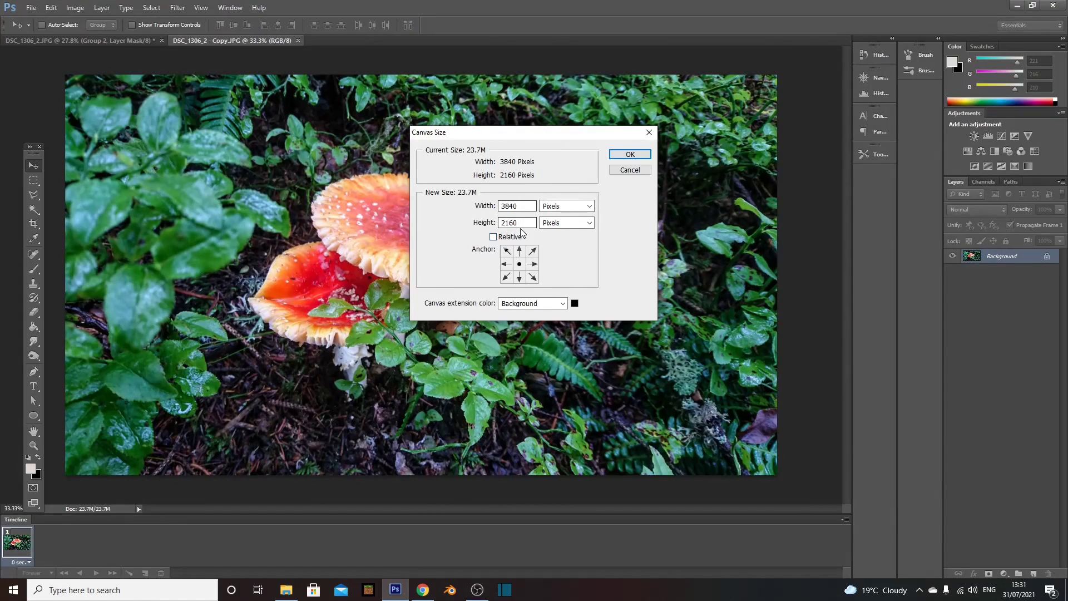
double_click(523, 225)
left_click(623, 156)
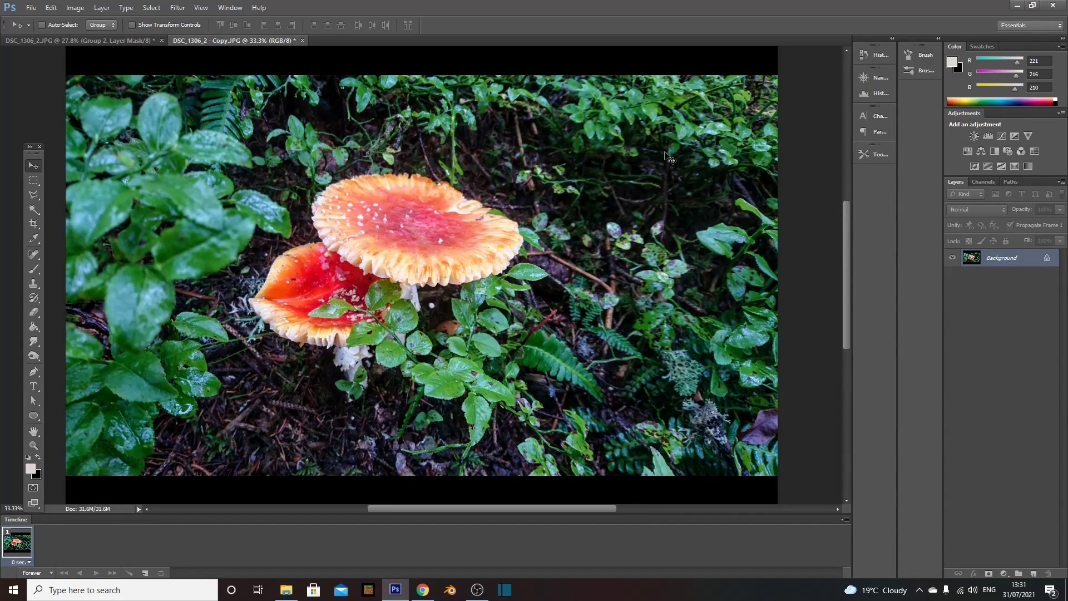
key("ctrl+0")
Convert the locked Background into a regular layer with the default name Layer 0.
double_click(1009, 259)
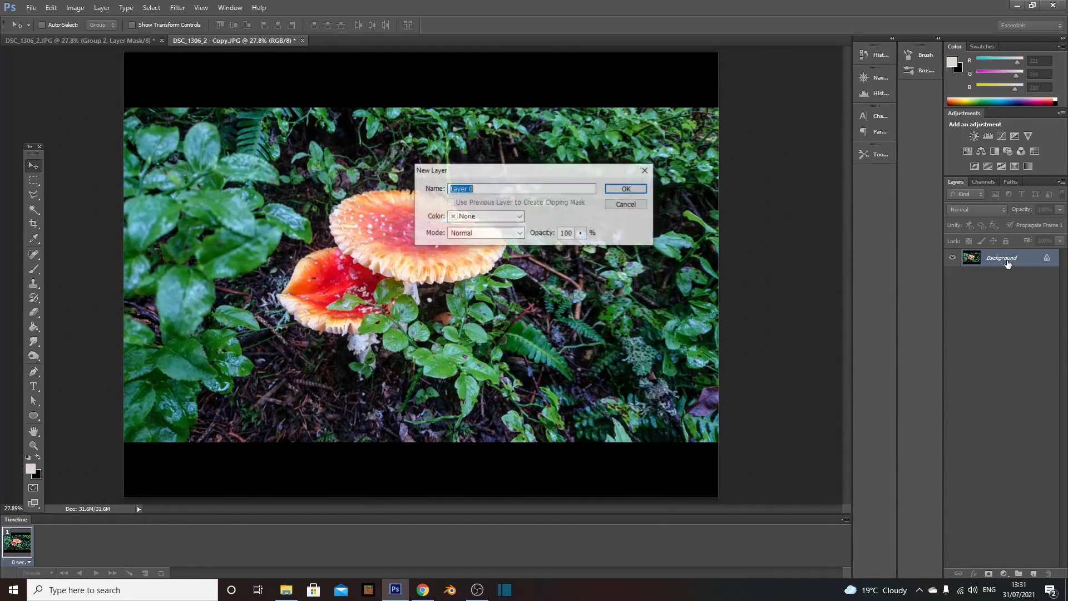
left_click(635, 191)
left_click(626, 190)
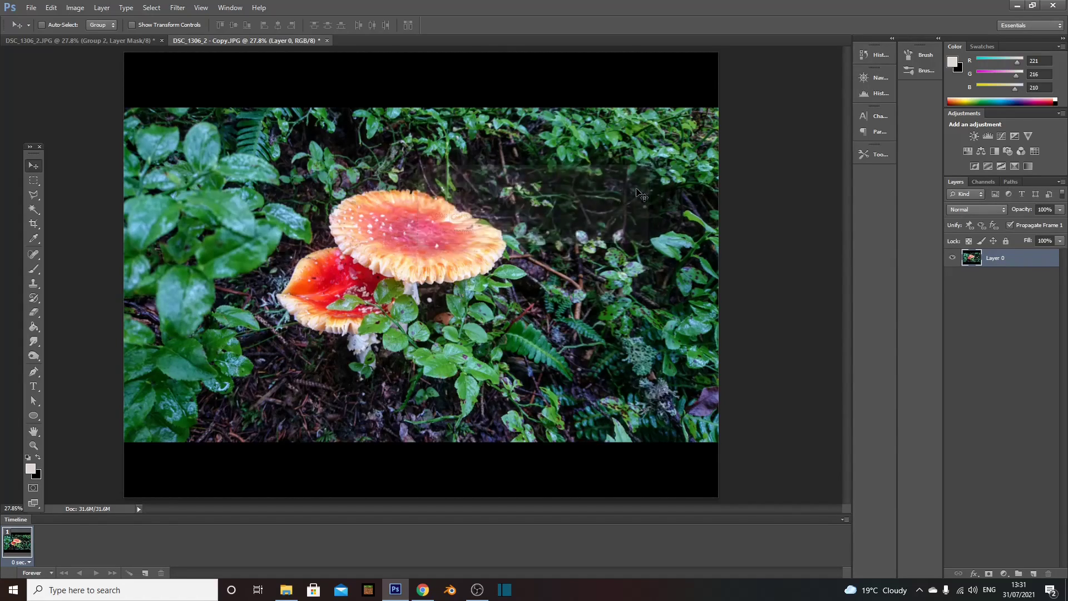
Scale the photo layer to 132.5% and shift it up and to the right to push the black bars off the canvas.
key("ctrl+t")
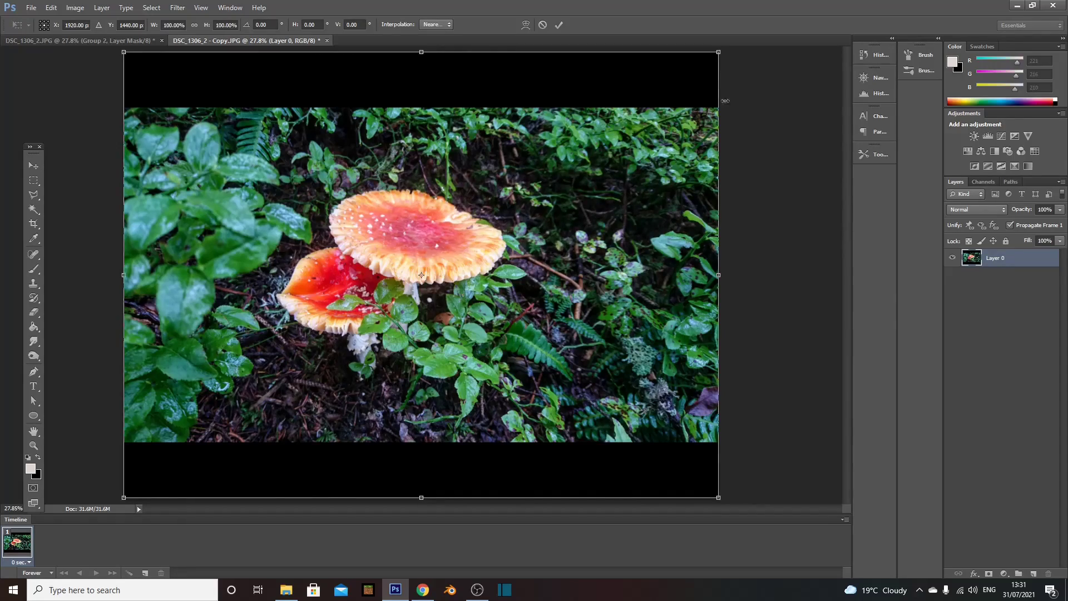
left_click_drag(718, 53, 808, 1)
left_click_drag(123, 498, 14, 570)
key("Return")
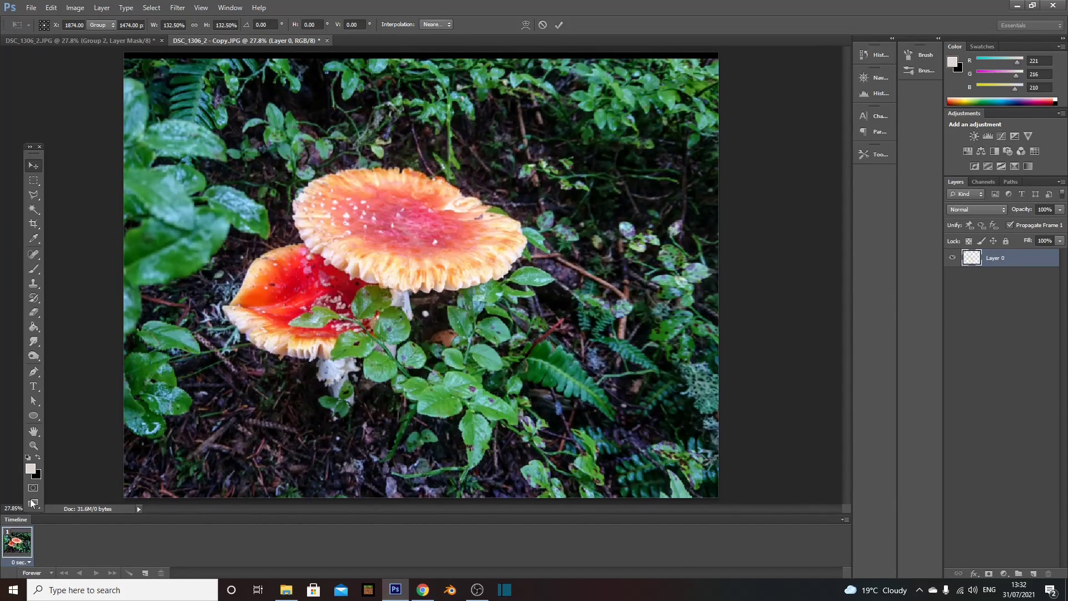
left_click_drag(361, 267, 399, 254)
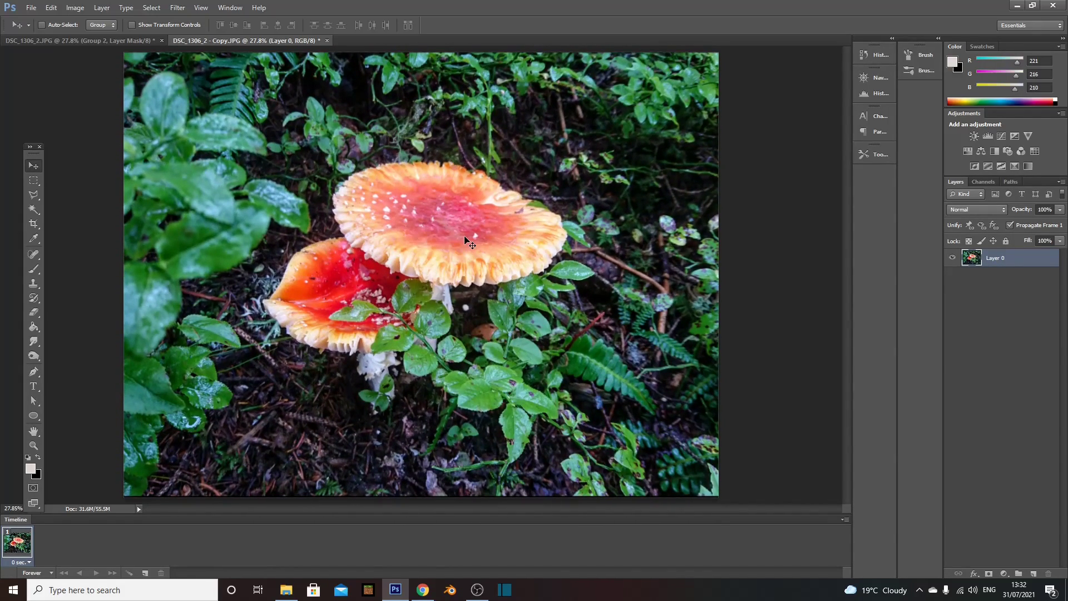
Enlarge the photo layer slightly more and reposition it so it covers the whole canvas.
key("ctrl+minus")
key("ctrl+t")
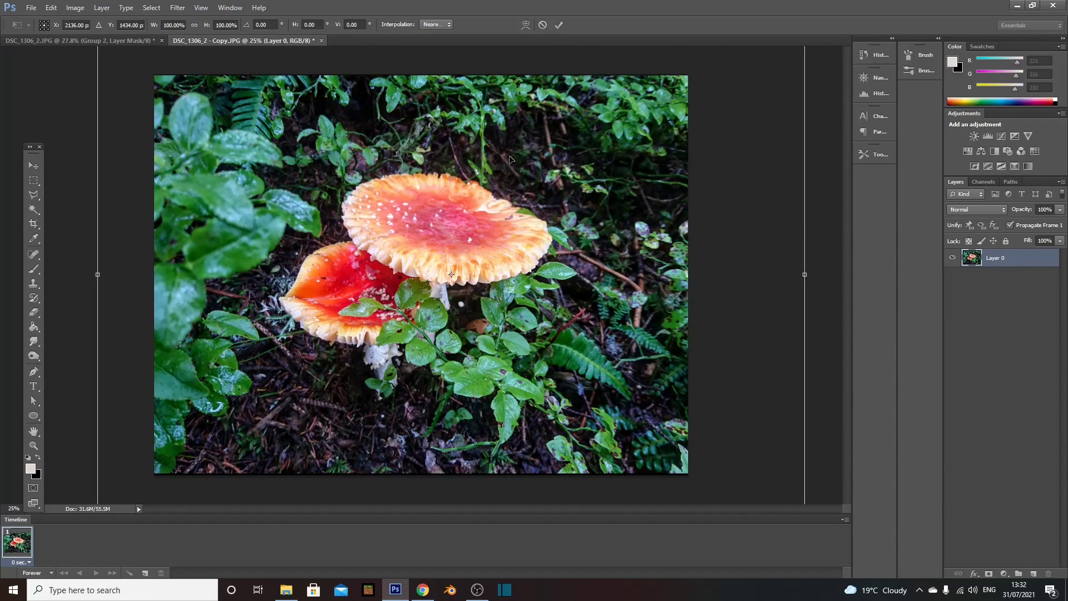
key("ctrl+minus")
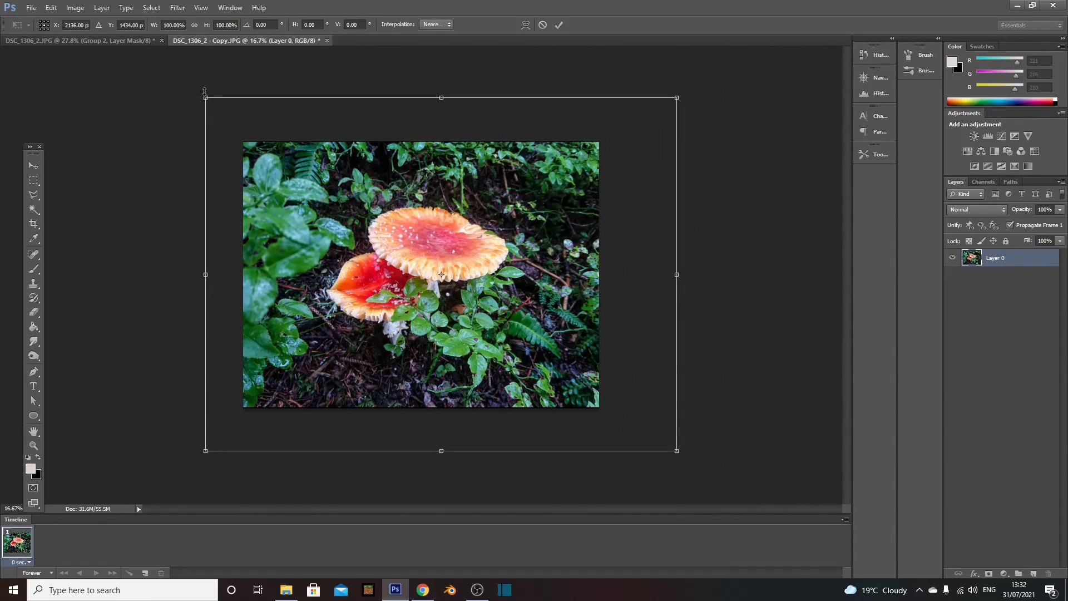
left_click_drag(202, 95, 195, 91)
key("Return")
left_click_drag(414, 208, 417, 212)
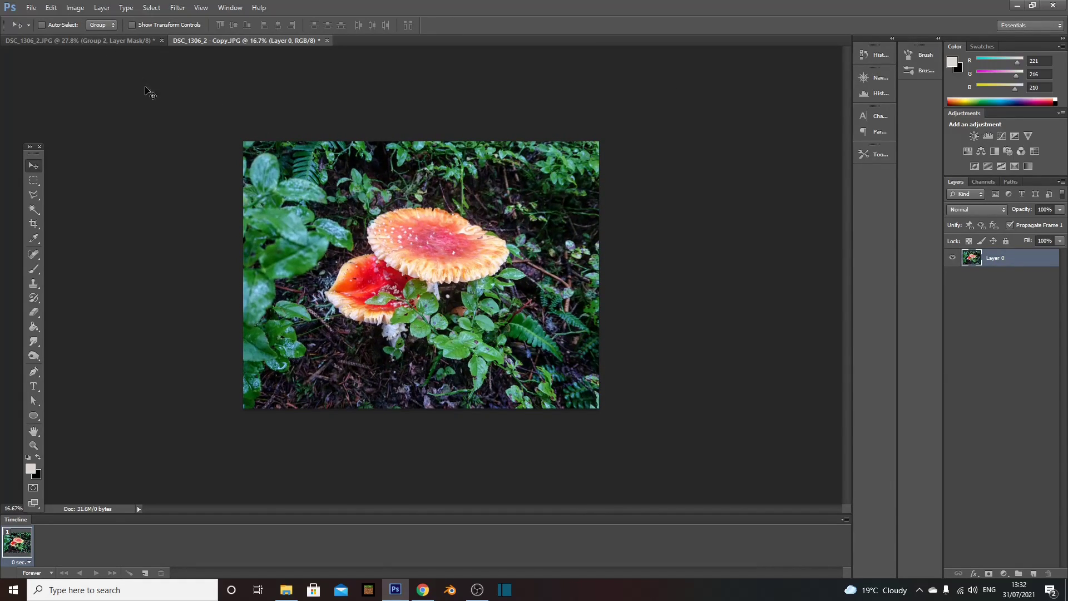
Select eight full-width horizontal bands of varying thickness, spaced down the photo, with the Rectangular Marquee tool.
key("ctrl+plus")
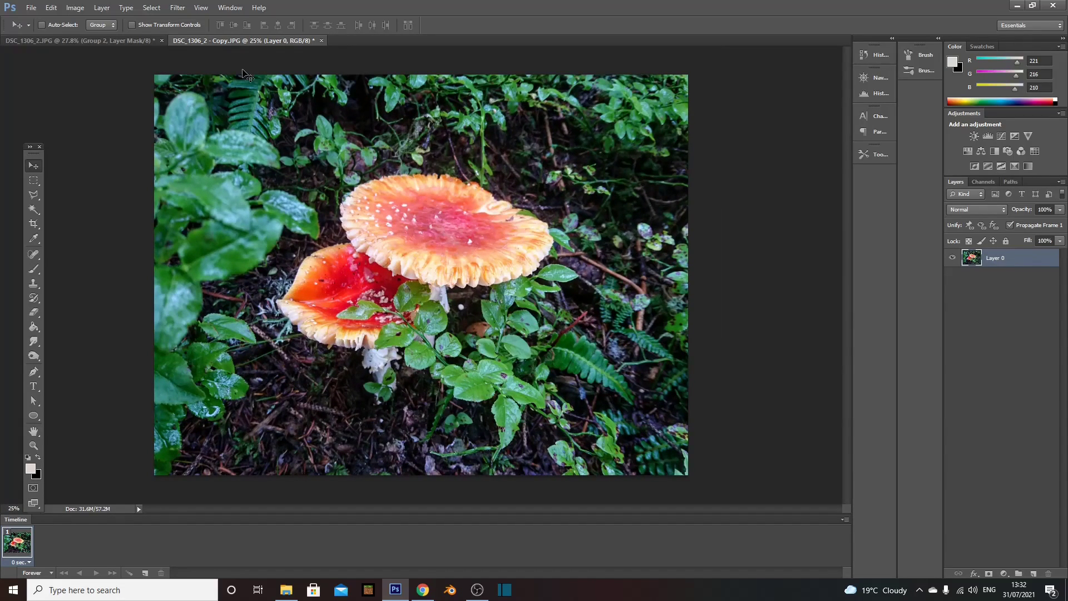
left_click(33, 181)
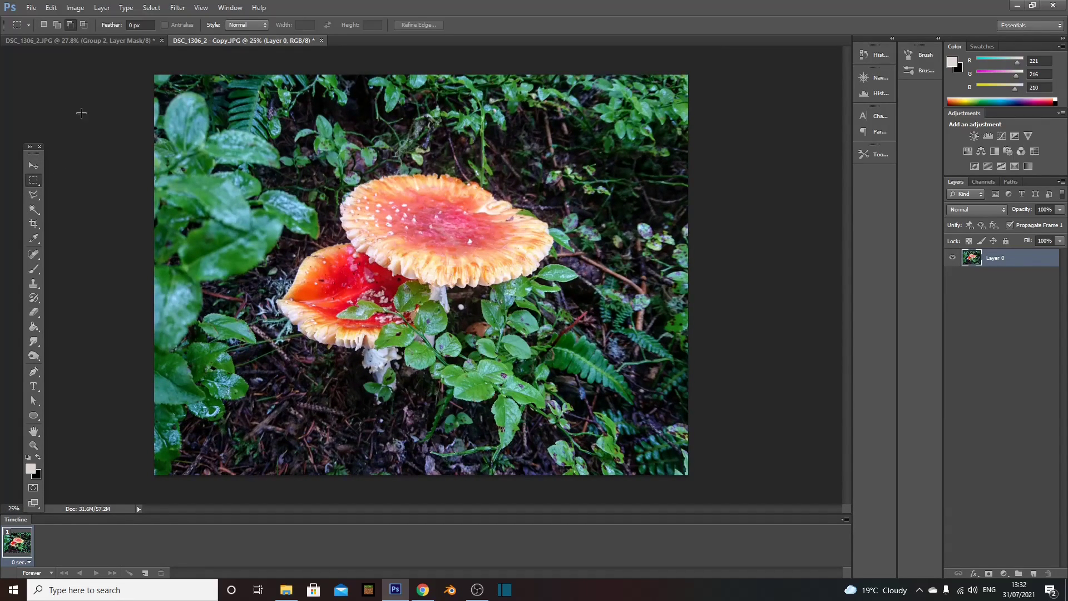
left_click_drag(145, 90, 783, 122)
left_click_drag(145, 135, 746, 143)
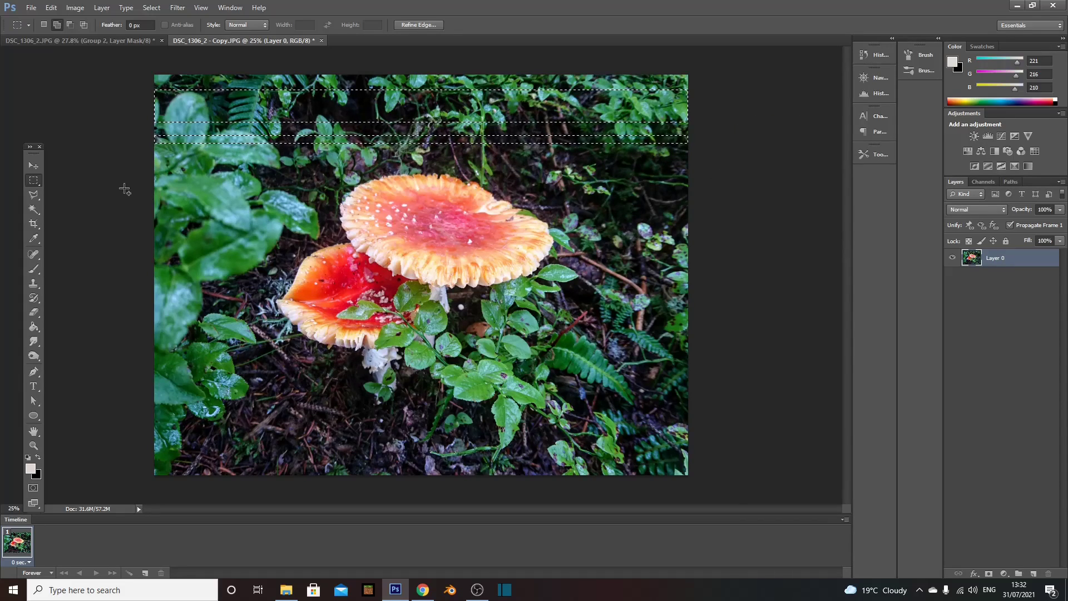
left_click_drag(126, 176, 767, 210)
left_click_drag(141, 227, 739, 235)
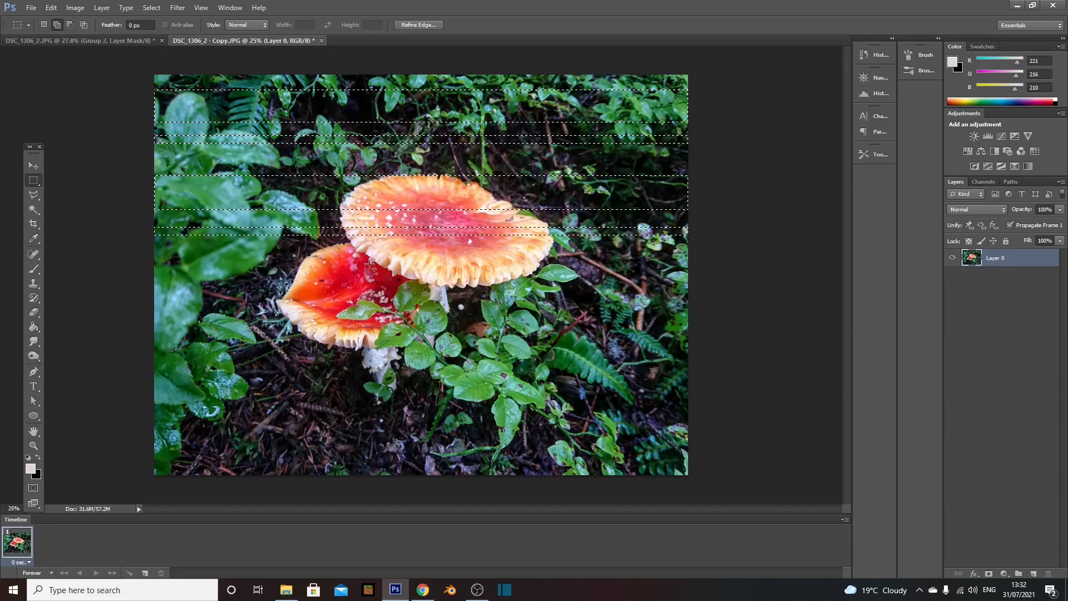
left_click_drag(108, 282, 880, 312)
left_click_drag(115, 330, 742, 339)
left_click_drag(125, 381, 769, 385)
left_click_drag(128, 412, 813, 451)
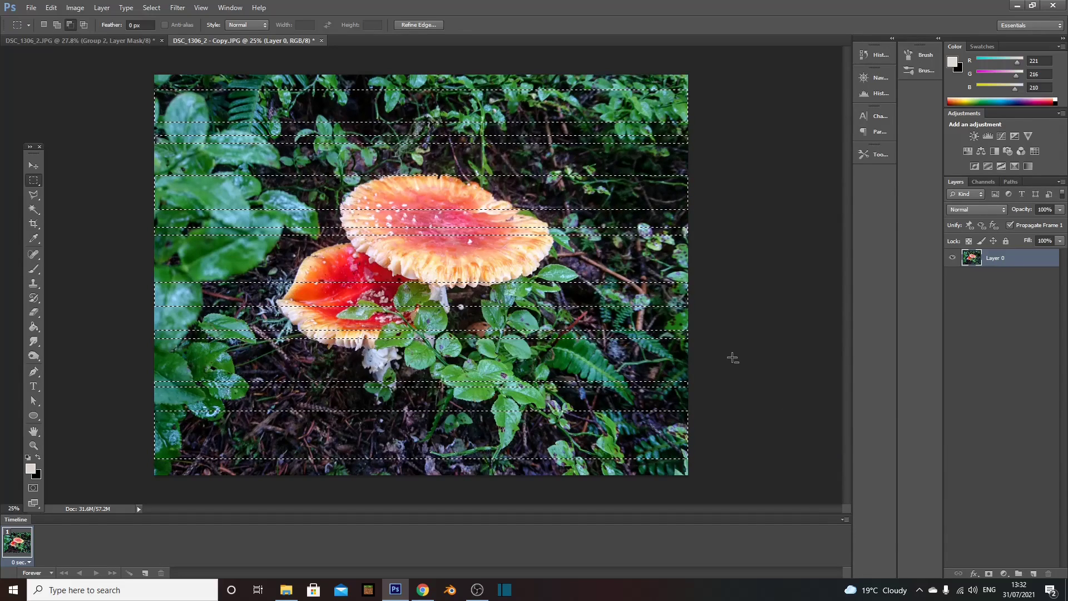
Copy the selected bands to a new layer and check them by briefly hiding Layer 0.
key("ctrl+j")
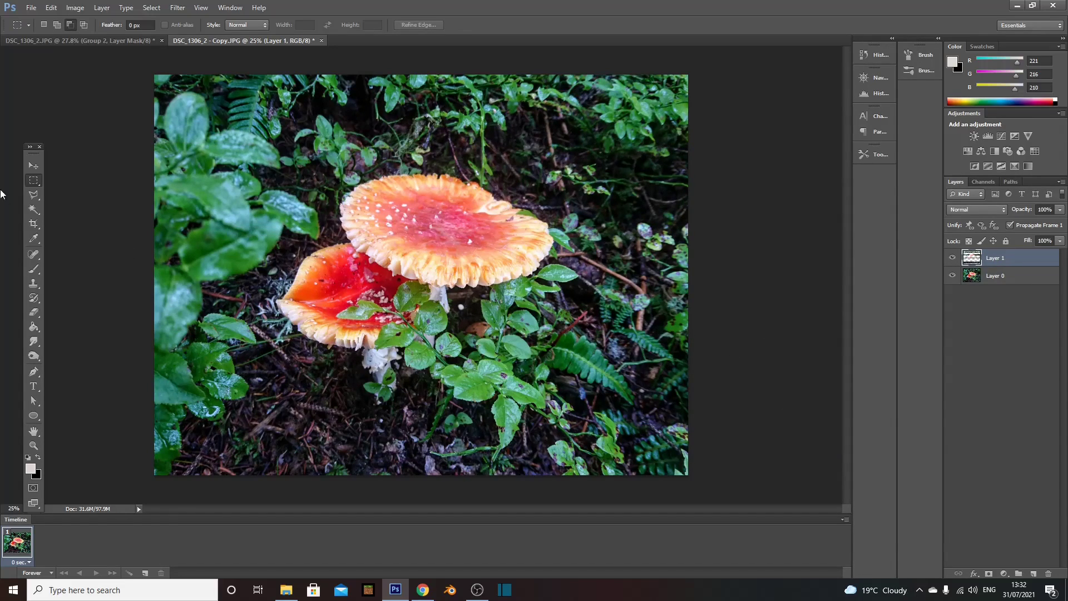
left_click(33, 165)
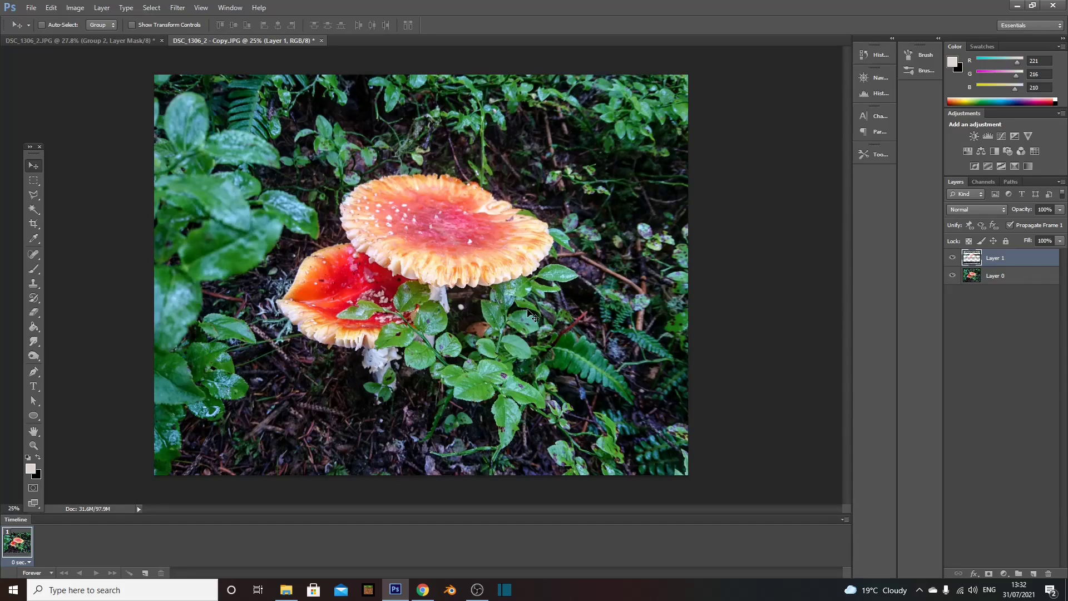
left_click(952, 276)
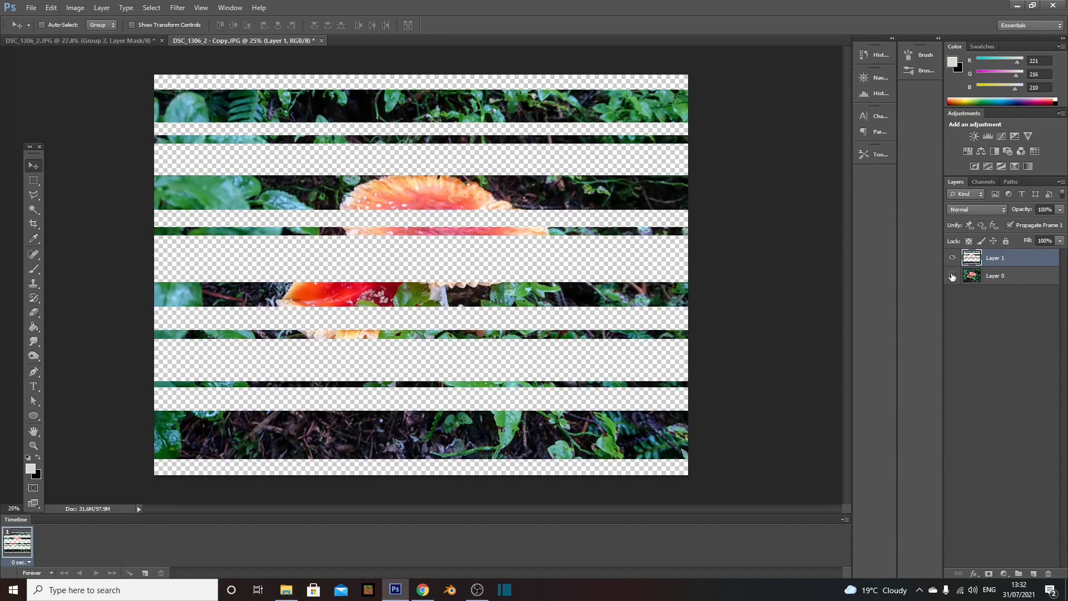
left_click(953, 276)
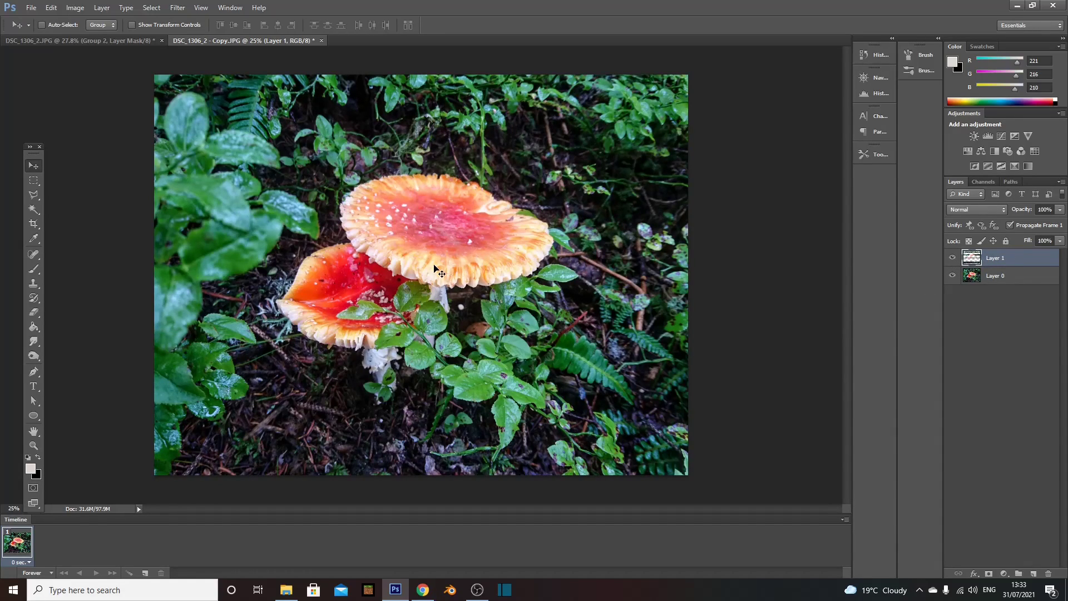
Nudge the band layer back and forth horizontally, leaving it offset slightly to the right of the photo beneath.
key("shift+Right")
key("shift+Right")
key("shift+Right")
key("shift+Right")
key("shift+Right")
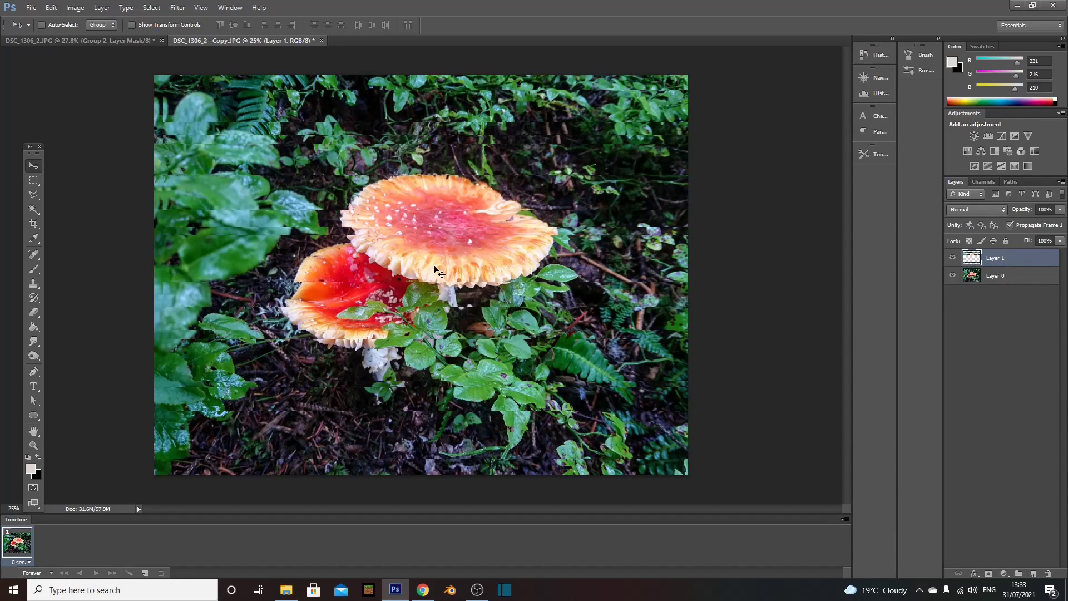
key("shift+Left")
key("shift+Left")
key("shift+Left")
key("shift+Left")
key("shift+Left")
key("shift+Left")
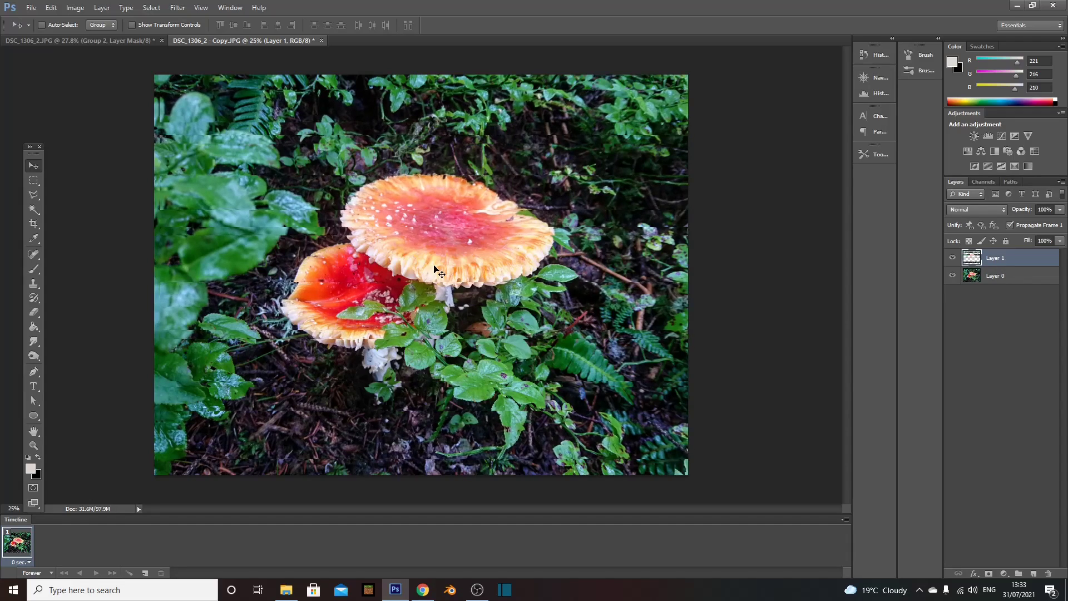
key("shift+Right")
key("shift+Right")
key("shift+Right")
key("shift+Right")
key("shift+Right")
key("shift+Right")
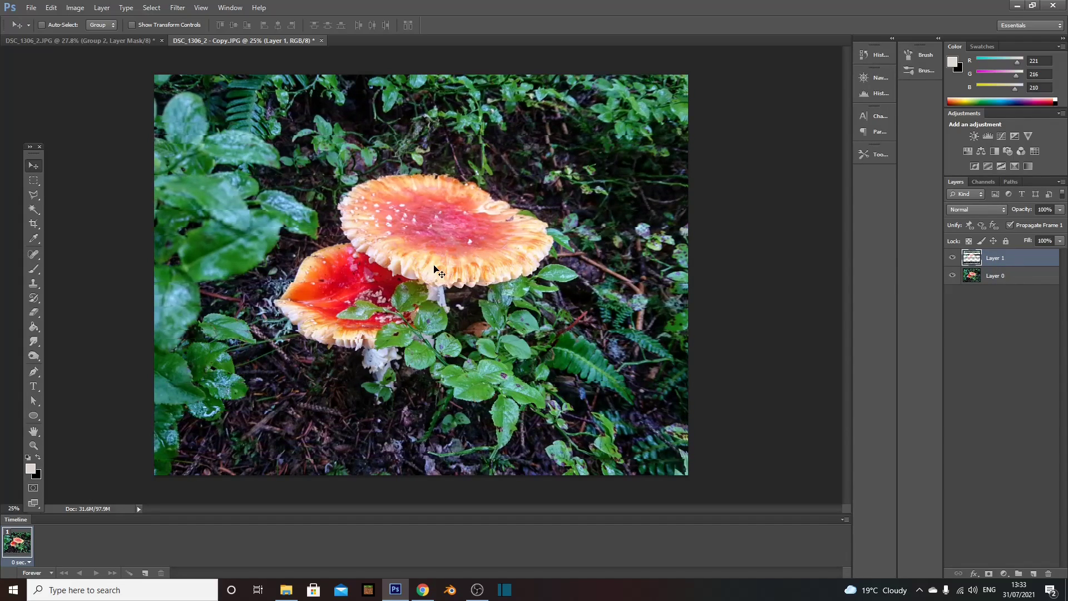
key("shift+Right")
key("shift+Right")
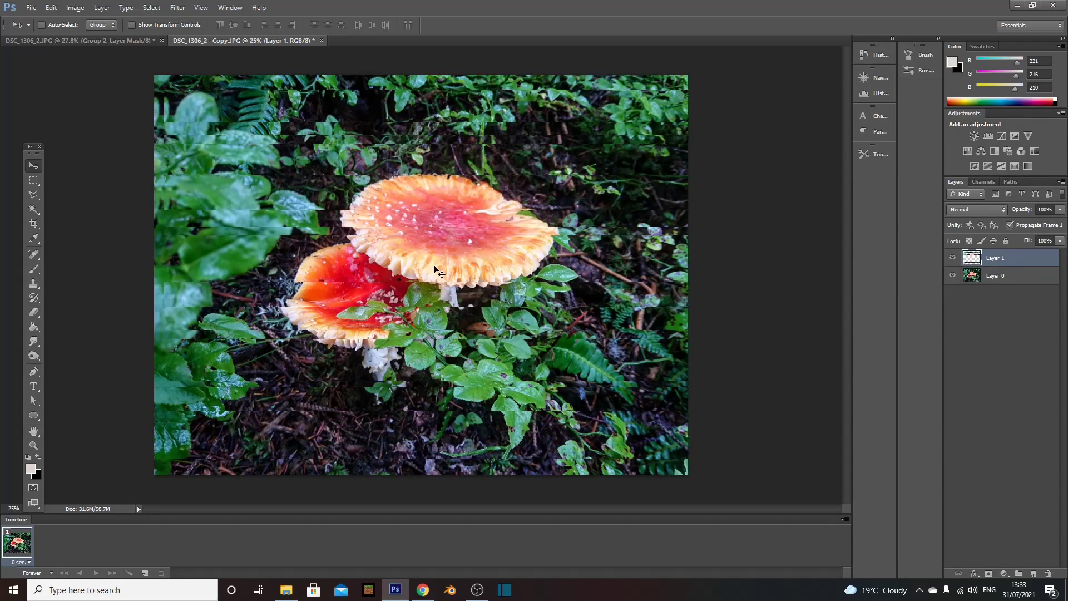
Nudge the band layer further to the right to widen the horizontal glitch offset against the photo beneath.
key("shift+Right")
key("shift+Right")
key("shift+Right")
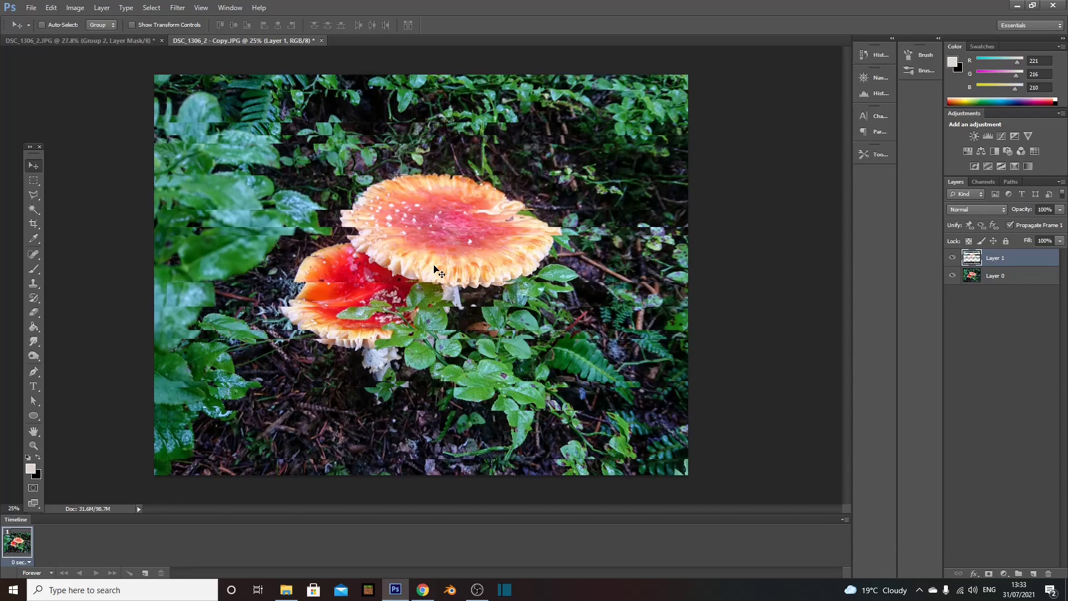
key("shift+Right")
key("shift+Right")
key("shift+Right")
key("shift+Right")
key("shift+Right")
key("shift+Right")
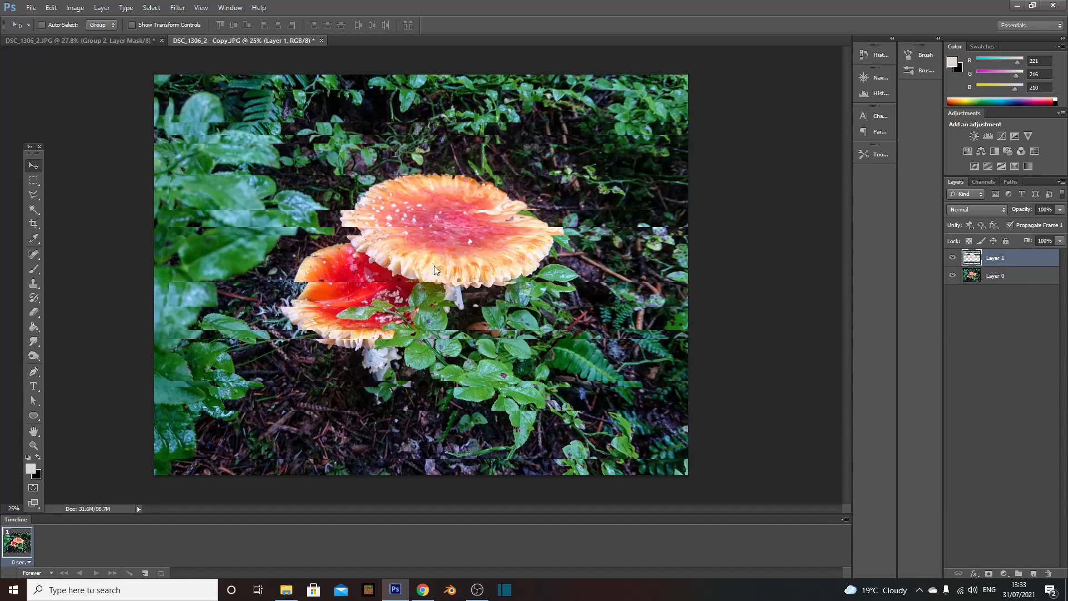
key("Right")
key("Right")
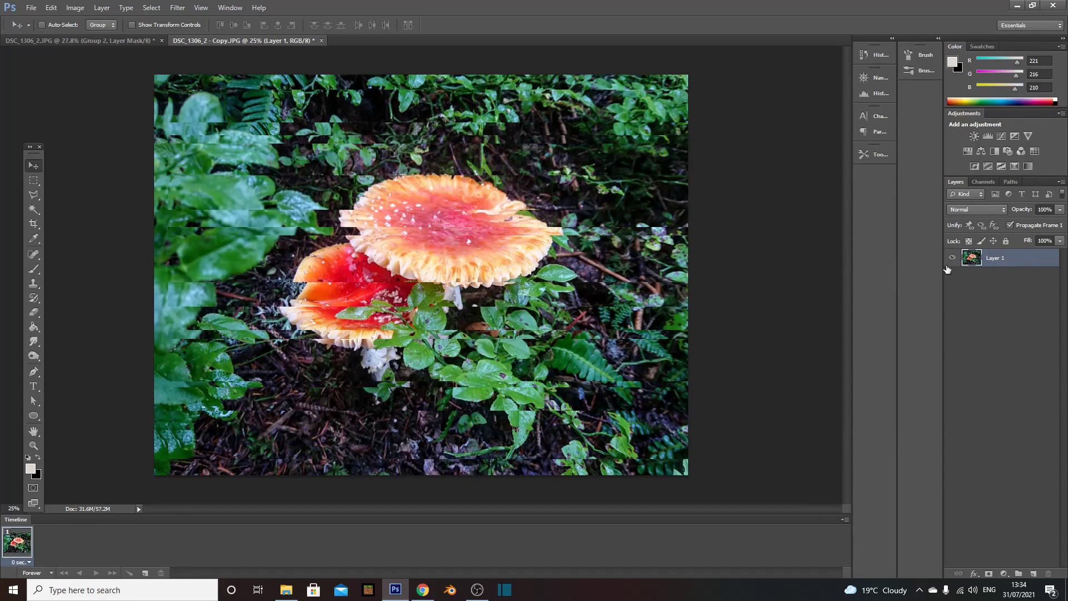
Duplicate Layer 1 and turn off the G channel in the copy's blending options.
right_click(1000, 263)
left_click(795, 245)
key("ctrl+j")
right_click(1001, 258)
left_click(926, 206)
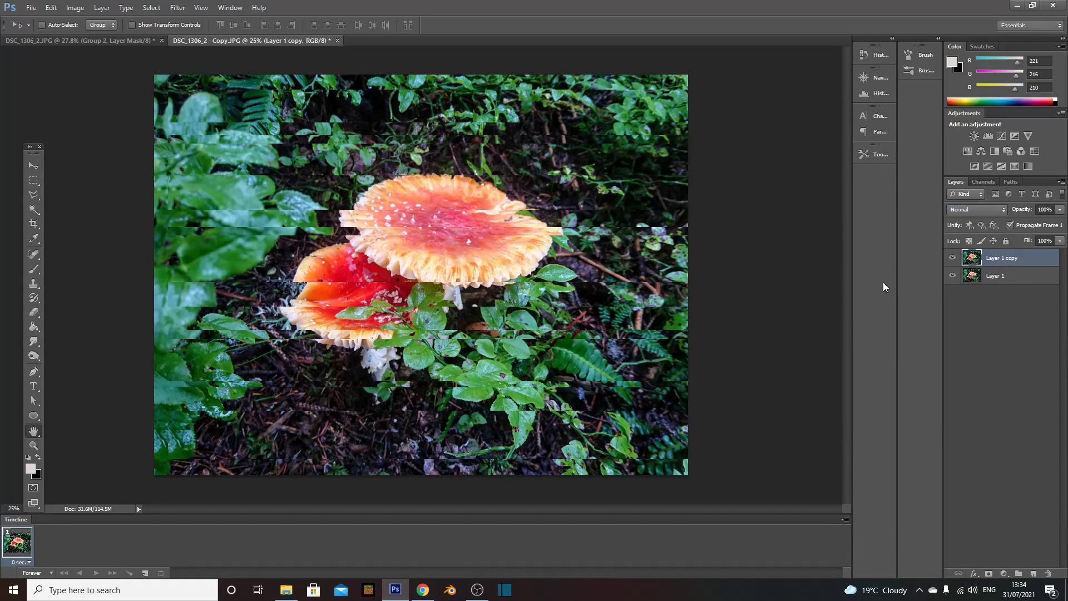
left_click(856, 267)
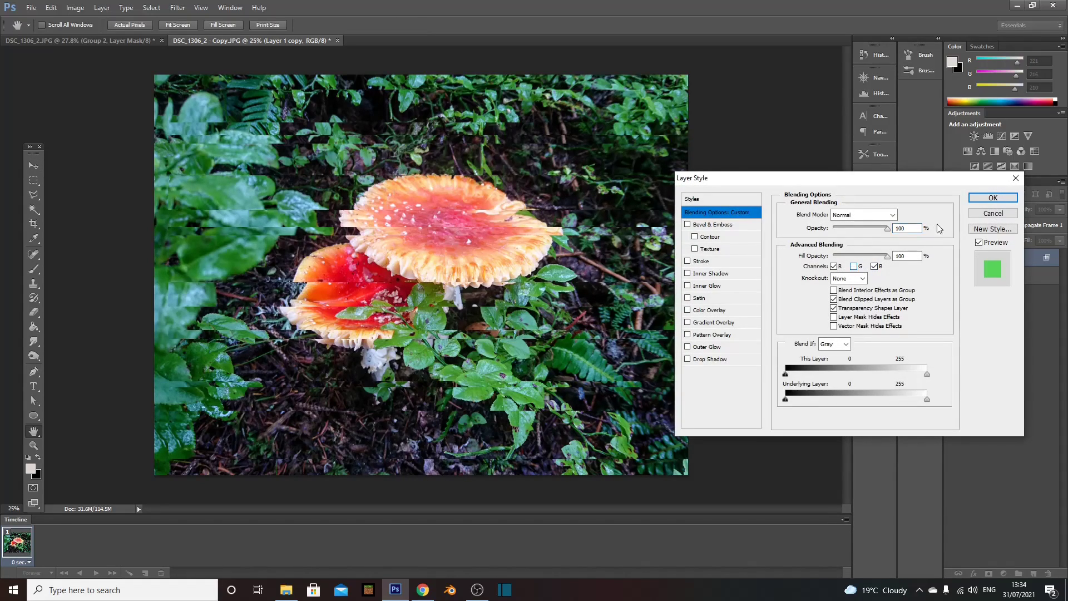
left_click(993, 198)
Turn off the R and B channels in the blending options of Layer 1.
left_click(996, 274)
right_click(996, 274)
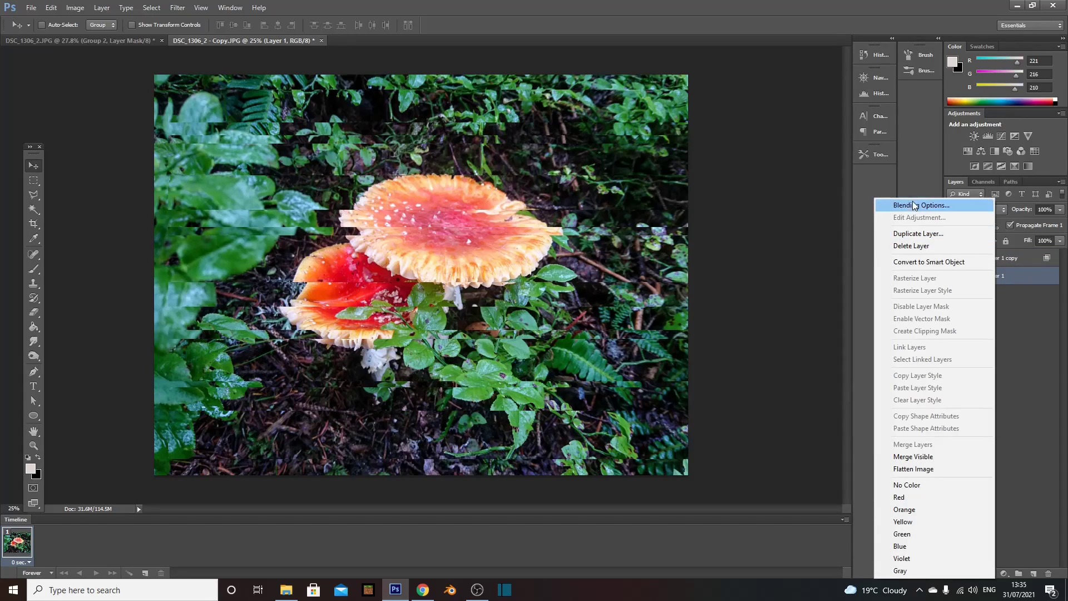
left_click(913, 201)
left_click(833, 266)
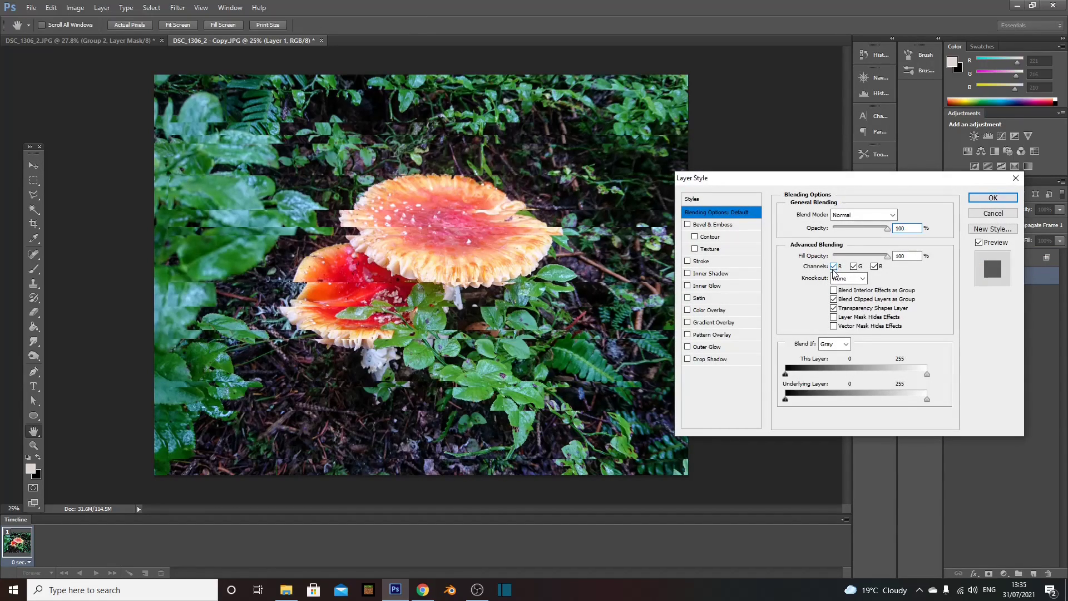
left_click(874, 266)
left_click(974, 199)
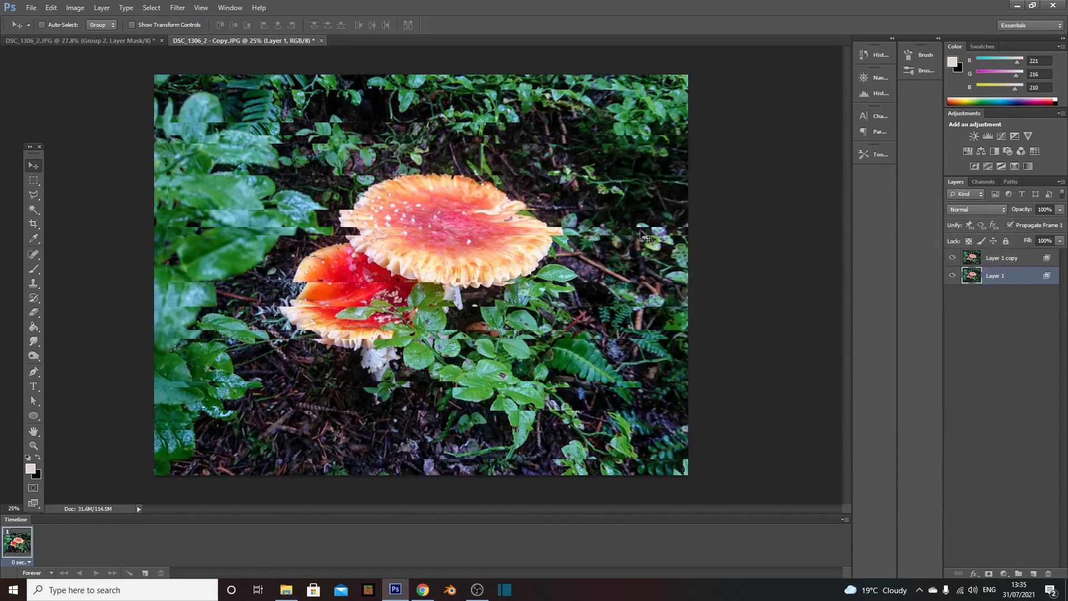
Apply the Shear filter to Layer 1 with Wrap Around, bending the curve slightly right above the middle and slightly left below it.
left_click(1007, 261)
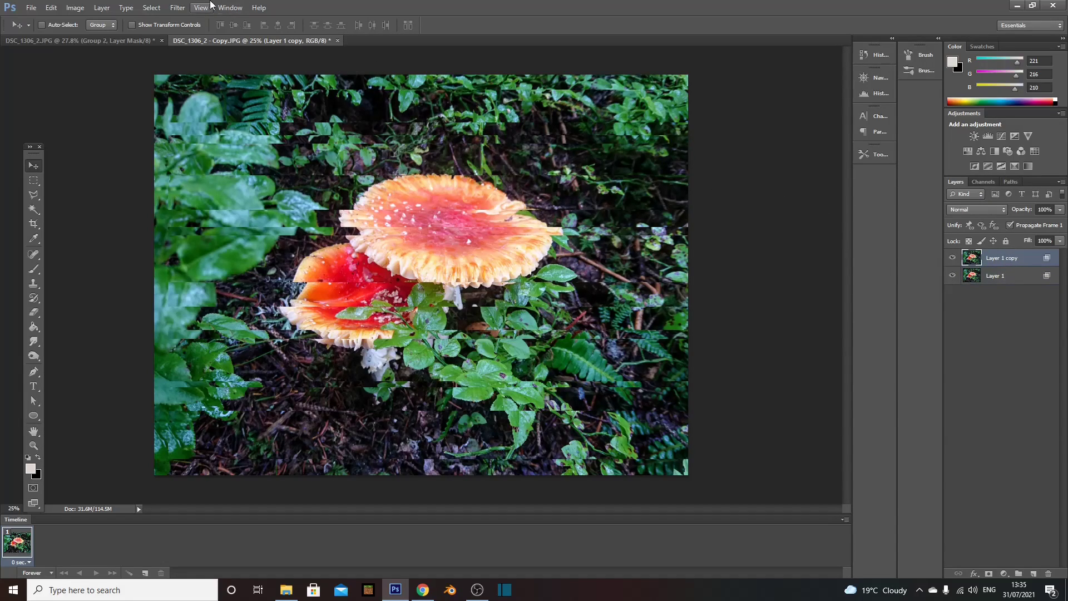
left_click(177, 7)
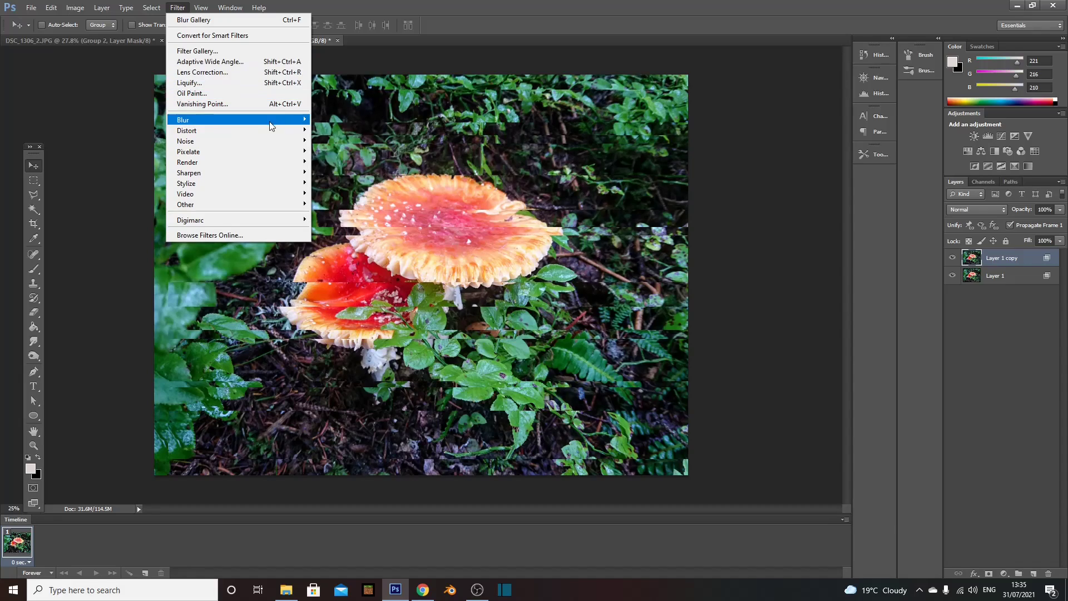
mouse_move(299, 134)
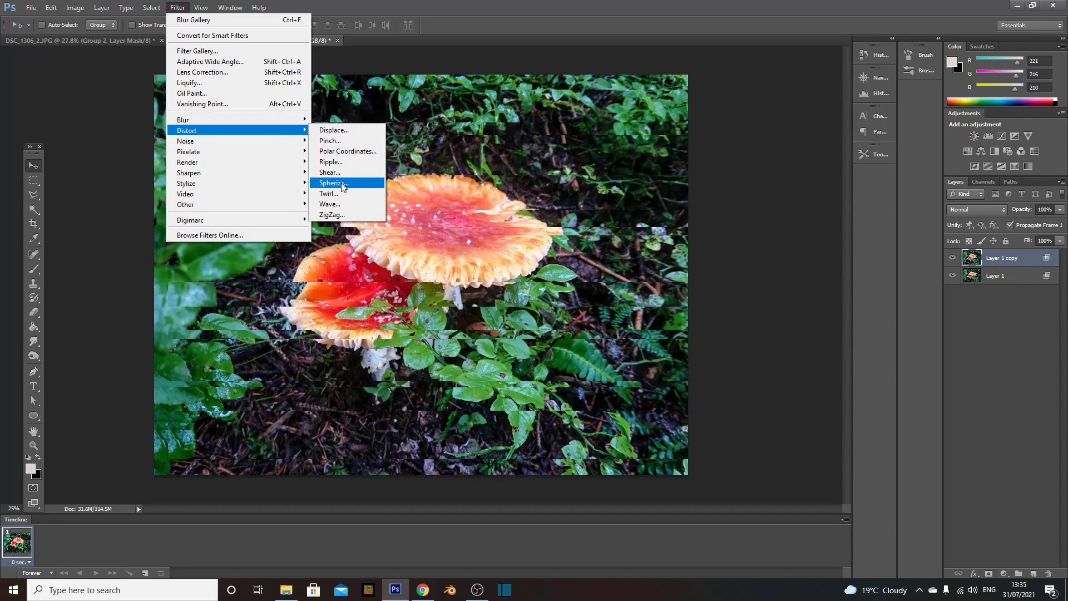
left_click(330, 172)
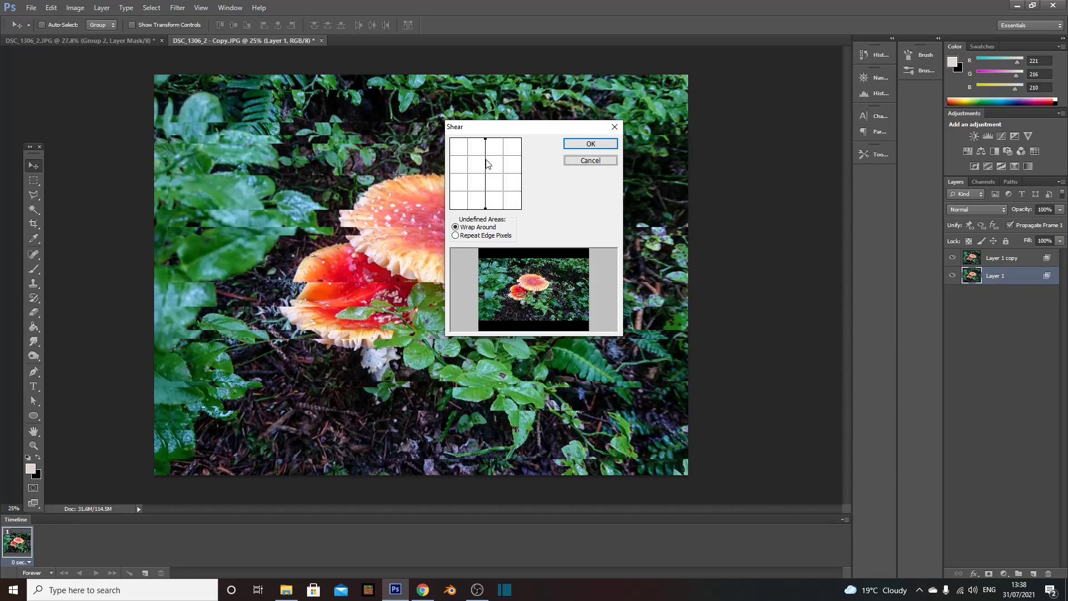
left_click(486, 160)
left_click_drag(487, 160, 488, 161)
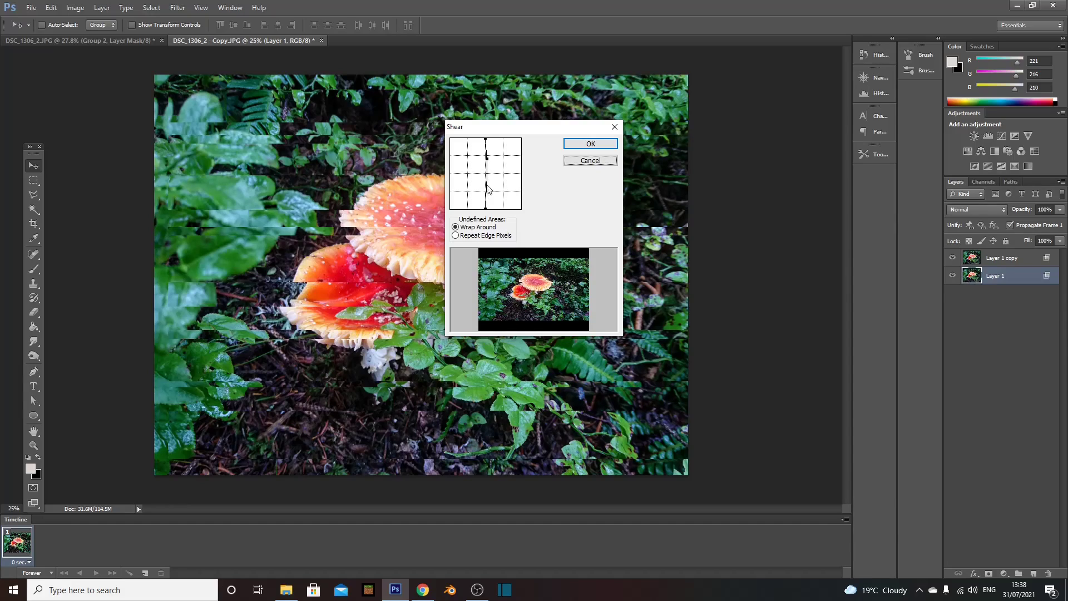
left_click_drag(488, 187, 485, 184)
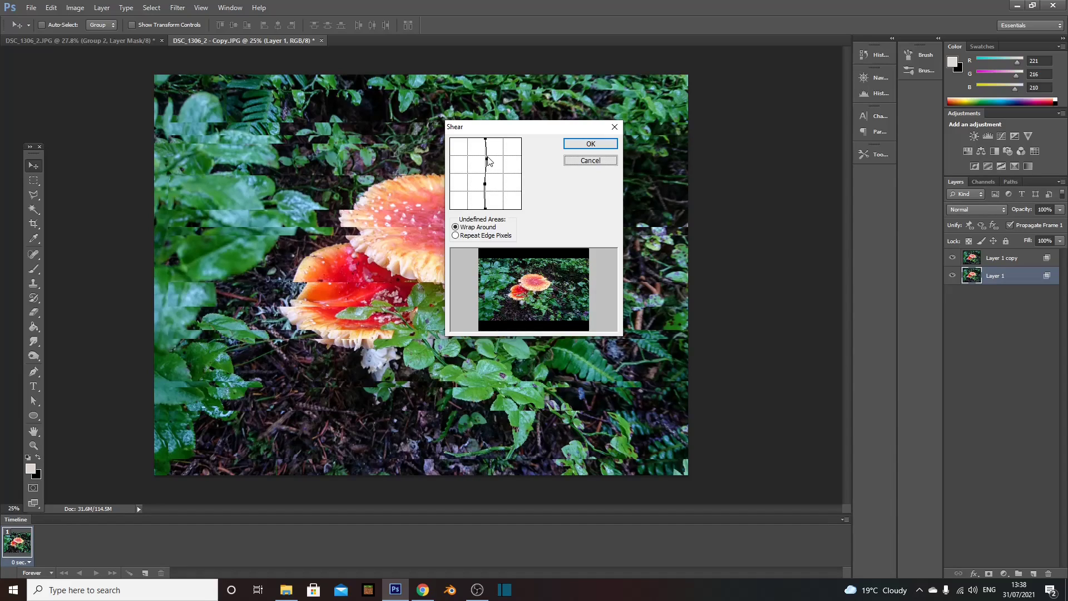
left_click_drag(488, 159, 487, 161)
left_click(586, 145)
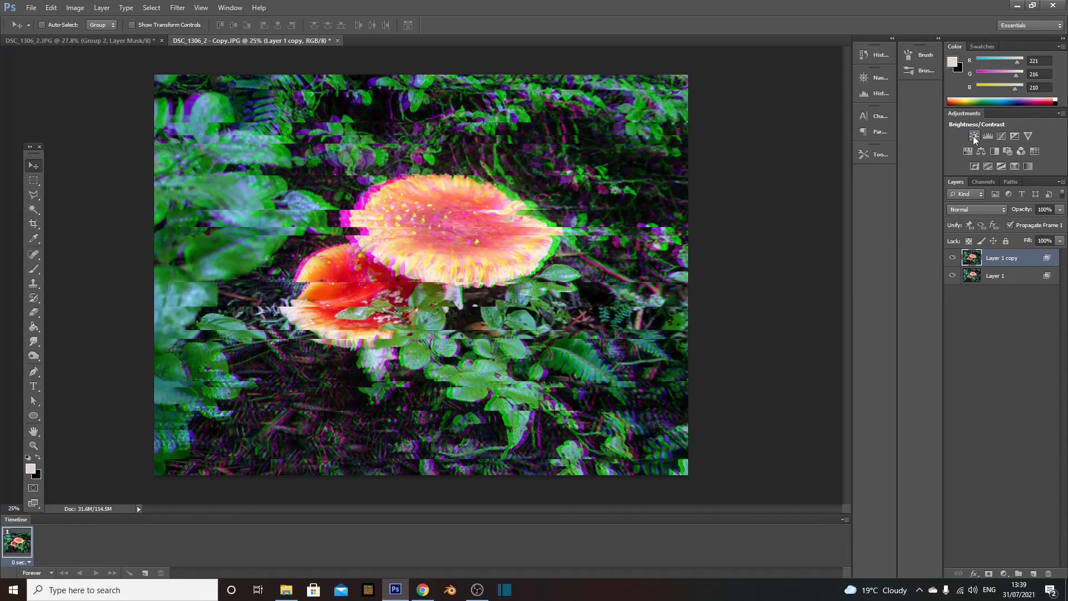
Add a Brightness/Contrast adjustment layer above the photo layers with Contrast at about 16.
left_click(973, 136)
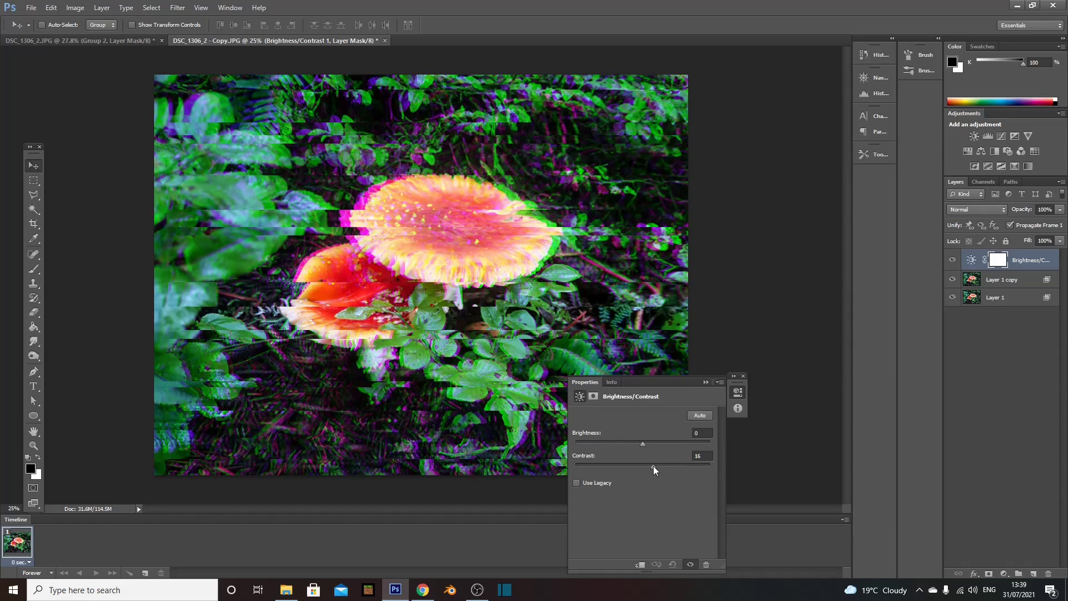
left_click_drag(693, 468, 654, 481)
left_click(707, 383)
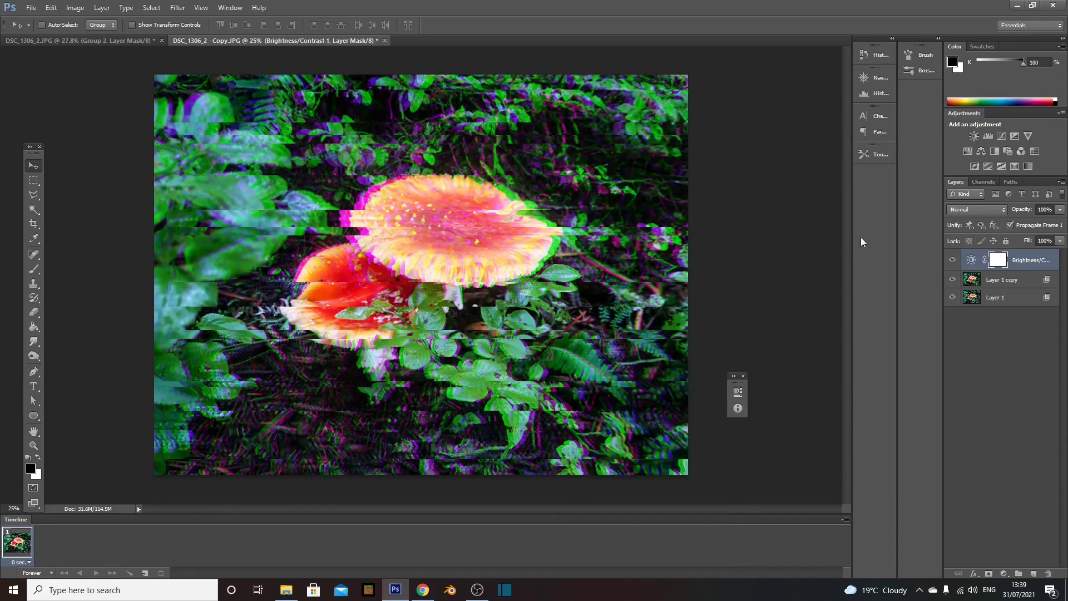
Add a Levels adjustment layer and shift its midtone slider slightly toward the highlights to darken the image.
left_click(990, 135)
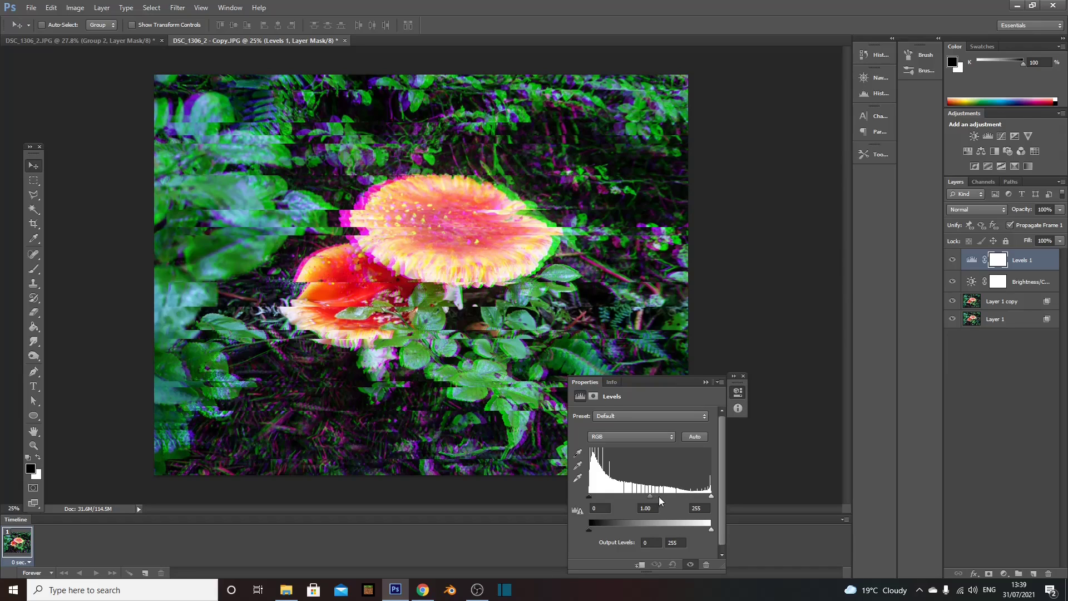
mouse_move(650, 495)
left_mouse_down()
mouse_move(667, 499)
mouse_move(657, 499)
left_mouse_up()
left_click(705, 383)
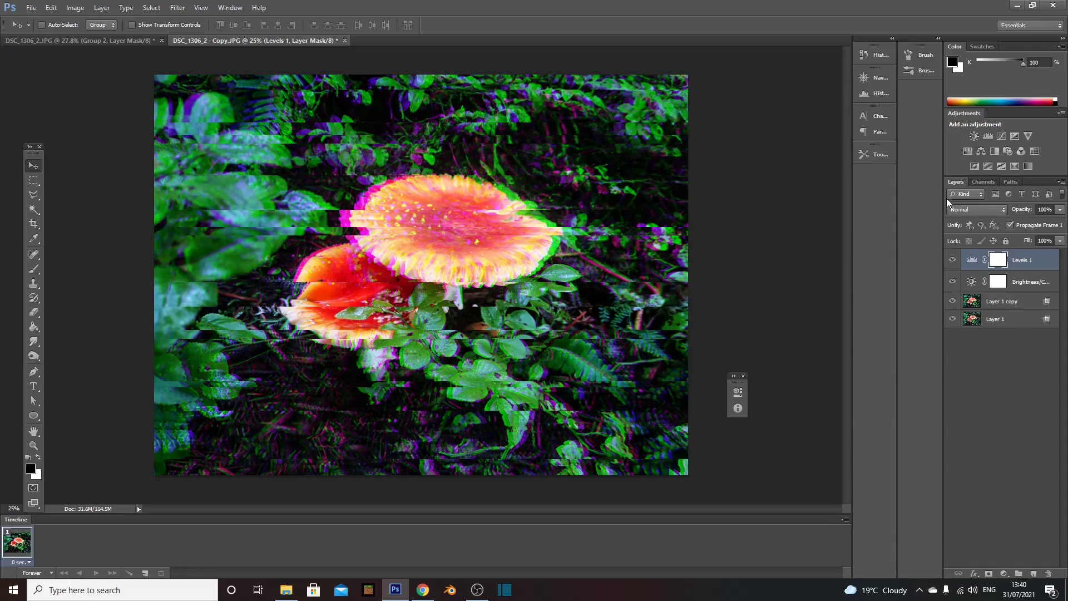
Create a new layer above the adjustments and set the foreground colour to white and the background to black.
left_click(1034, 573)
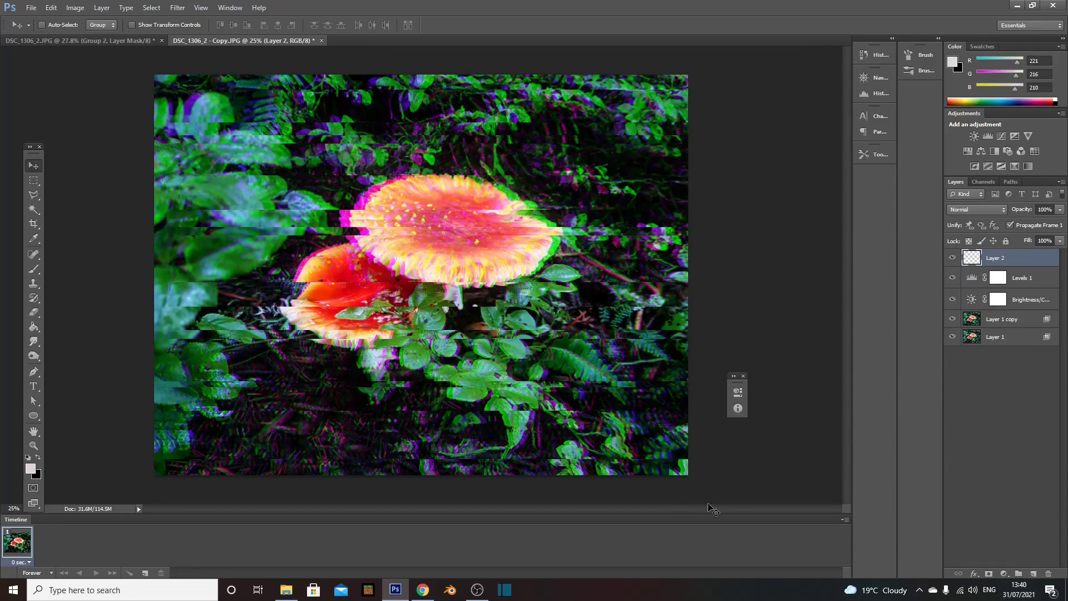
left_click(31, 468)
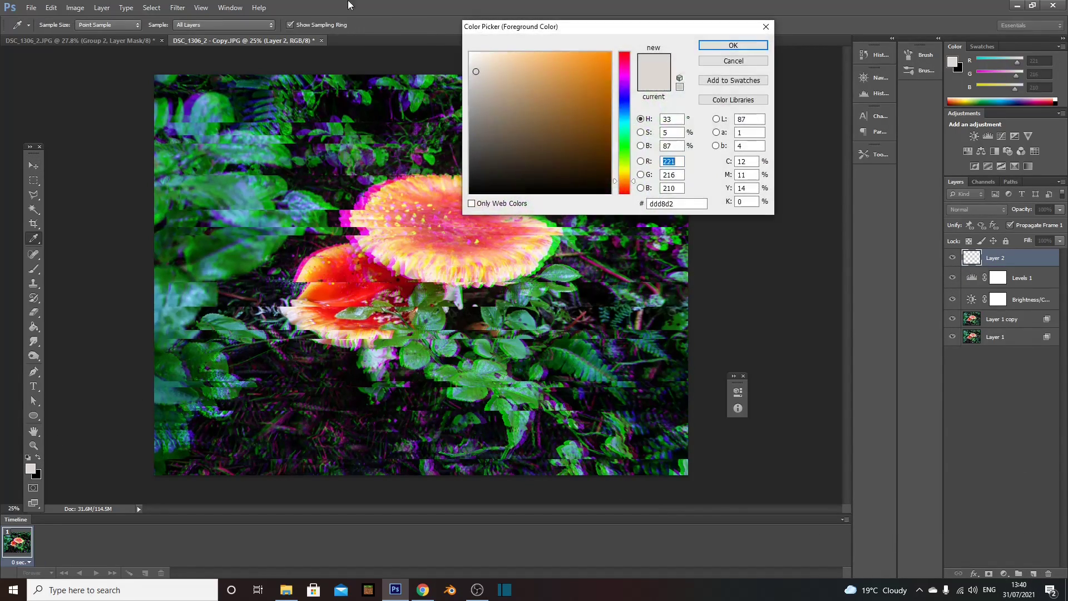
left_click(470, 53)
left_click(739, 45)
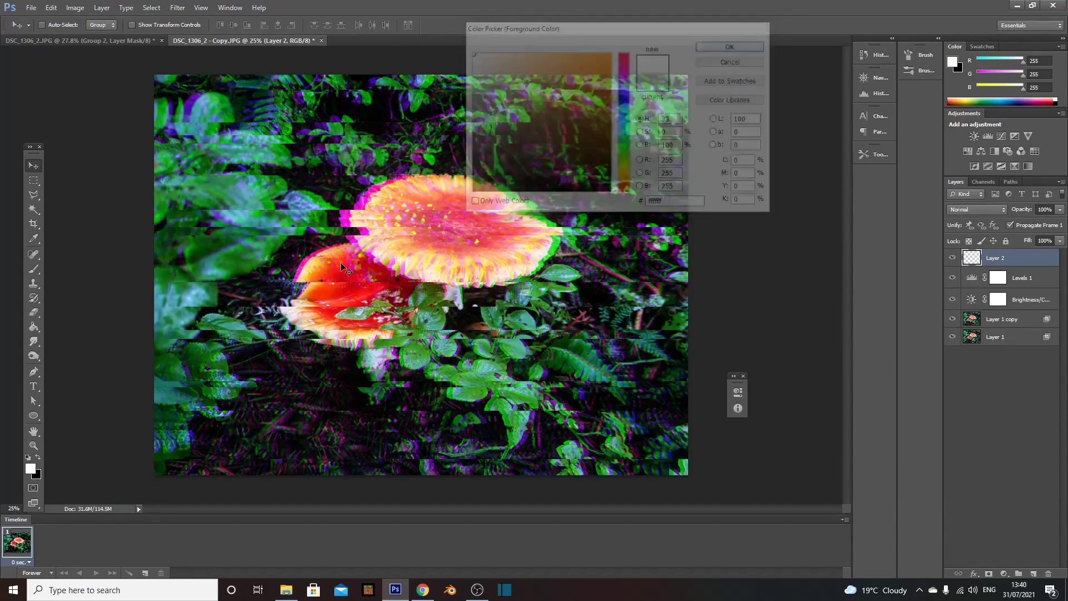
left_click(37, 476)
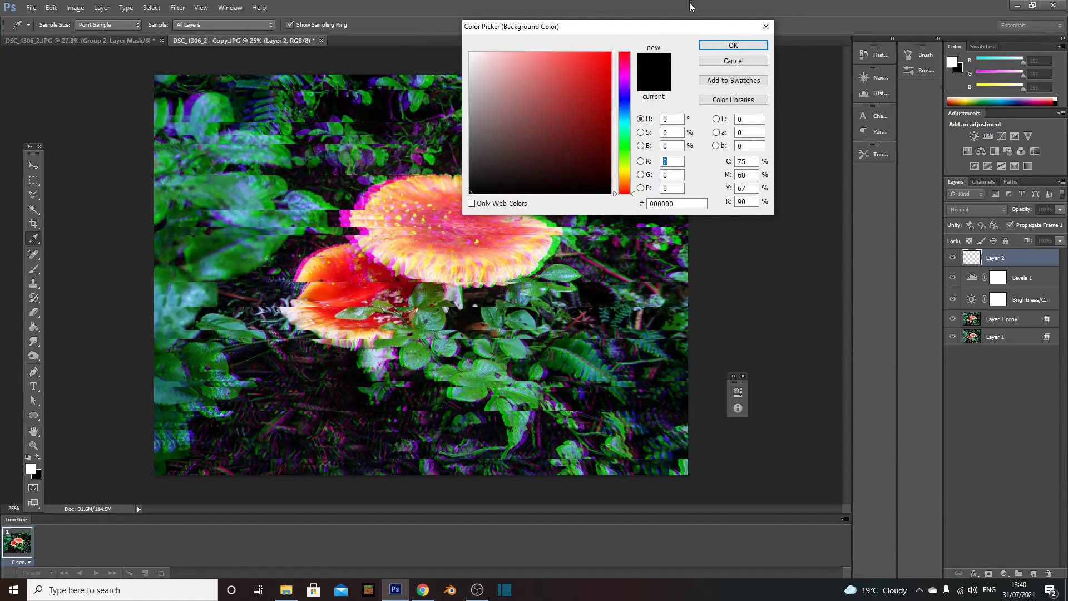
left_click(725, 49)
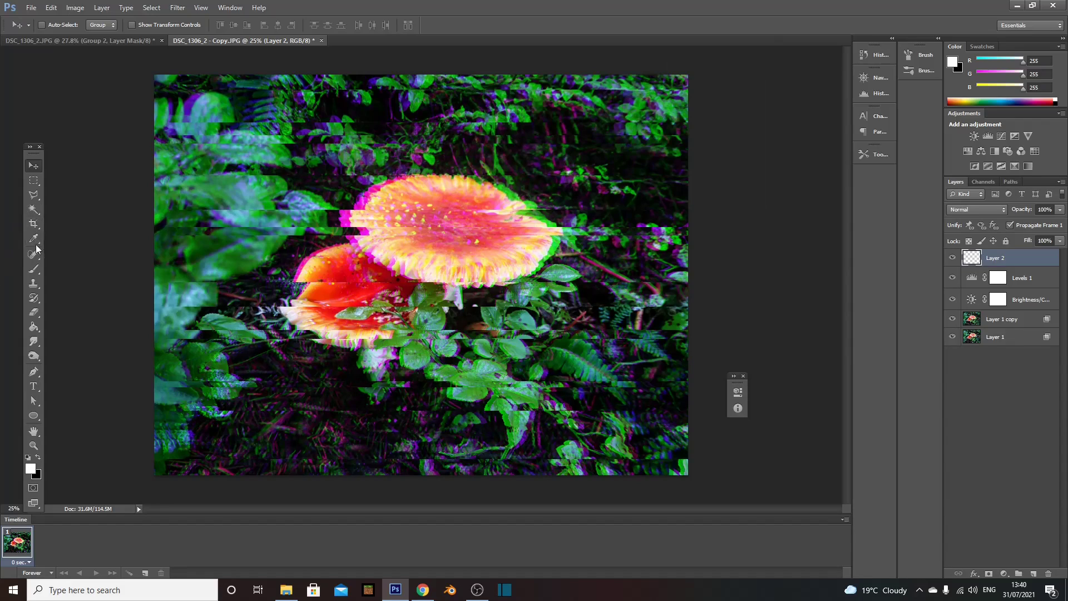
Paint the whole new layer white using a 4072 px Brush with 100% hardness.
left_click(34, 270)
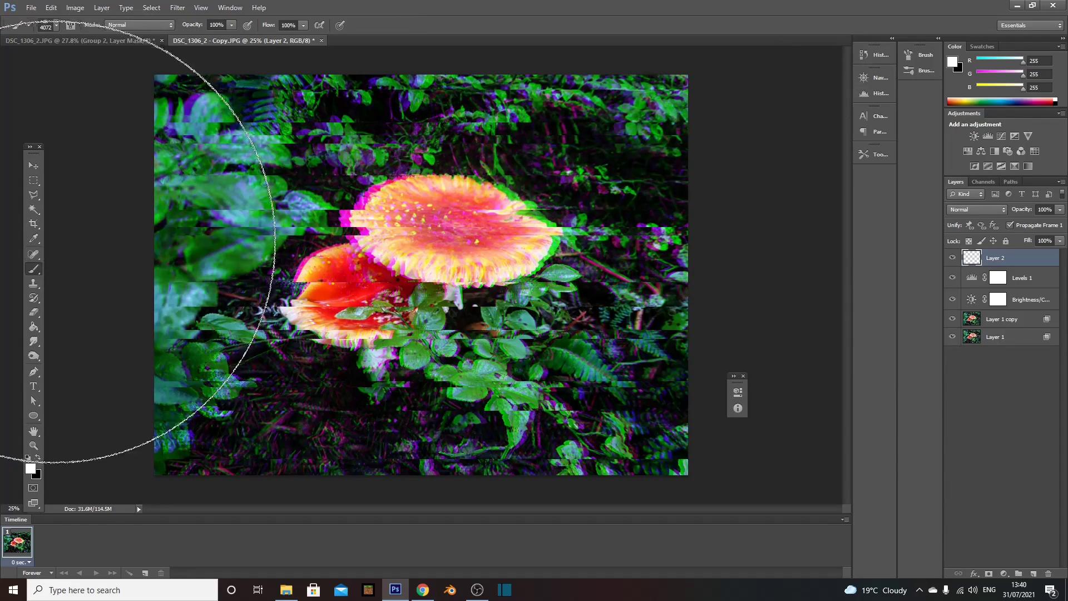
left_click(57, 26)
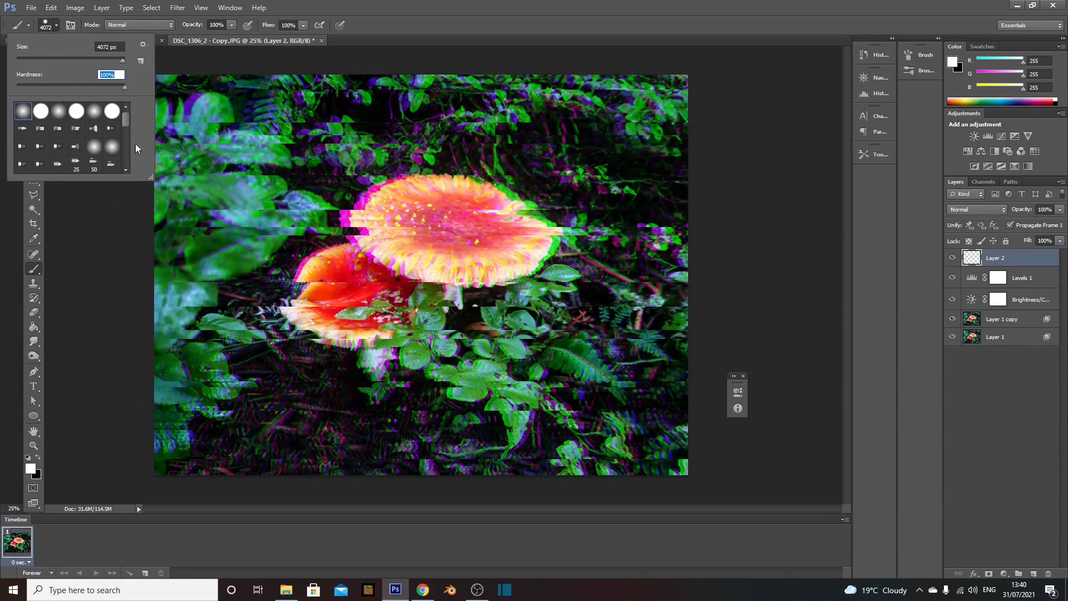
key("Return")
left_click(94, 317)
mouse_move(230, 278)
left_mouse_down()
mouse_move(370, 302)
mouse_move(558, 209)
mouse_move(599, 252)
mouse_move(543, 321)
mouse_move(501, 328)
mouse_move(381, 307)
left_mouse_up()
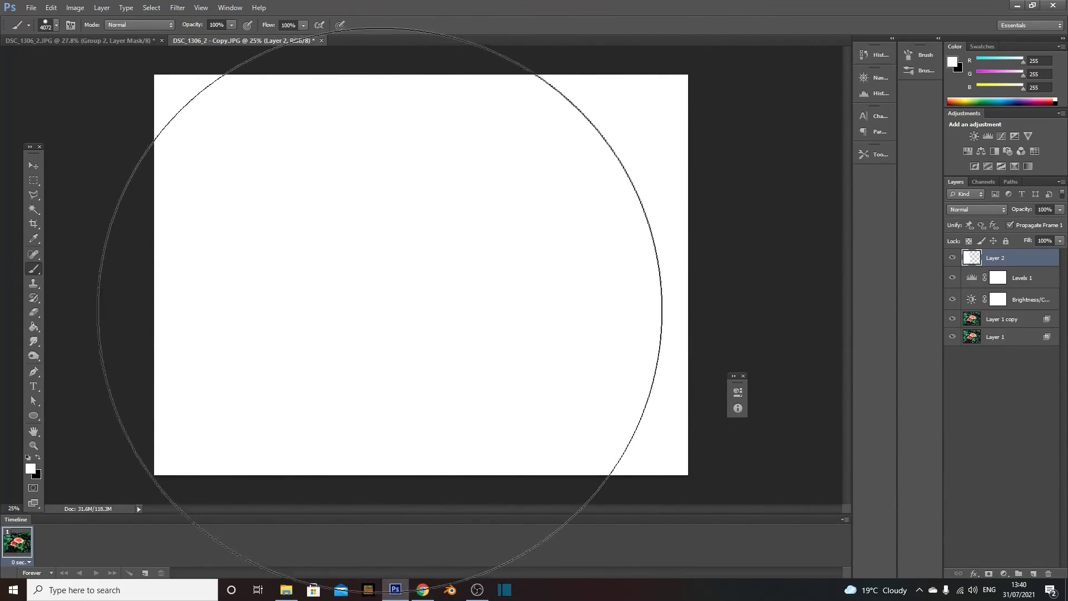
Apply Add Noise to the white layer at 400% with Gaussian distribution and Monochromatic enabled.
left_click(180, 9)
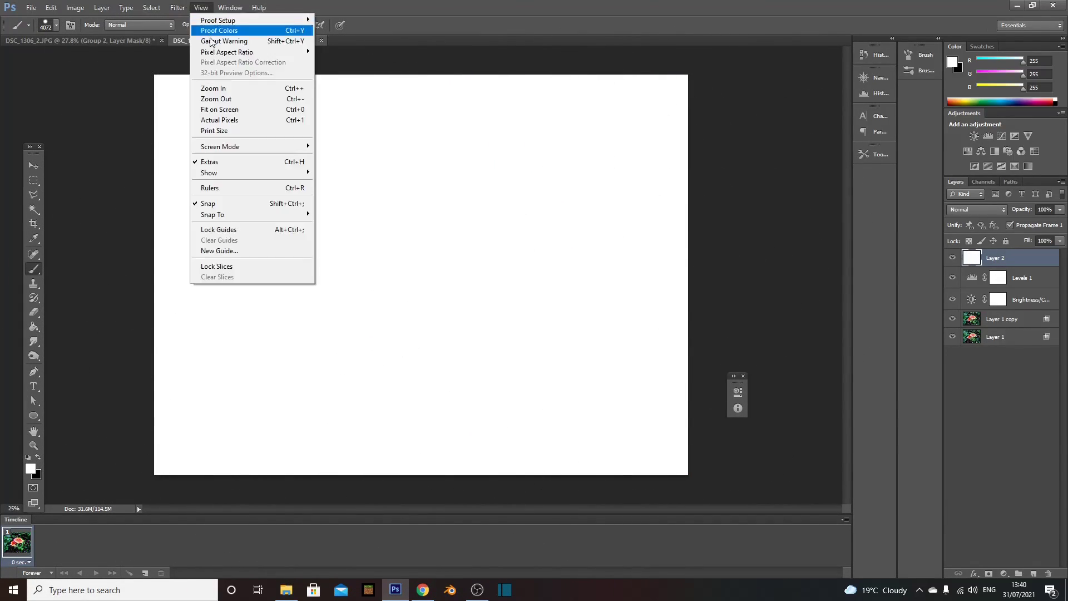
mouse_move(207, 146)
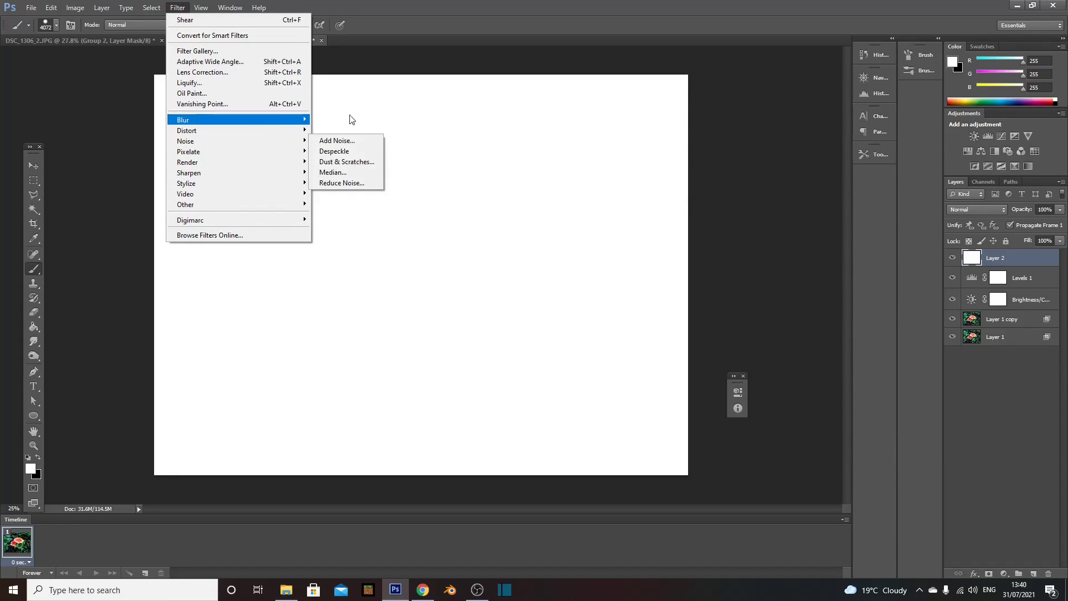
left_click(345, 141)
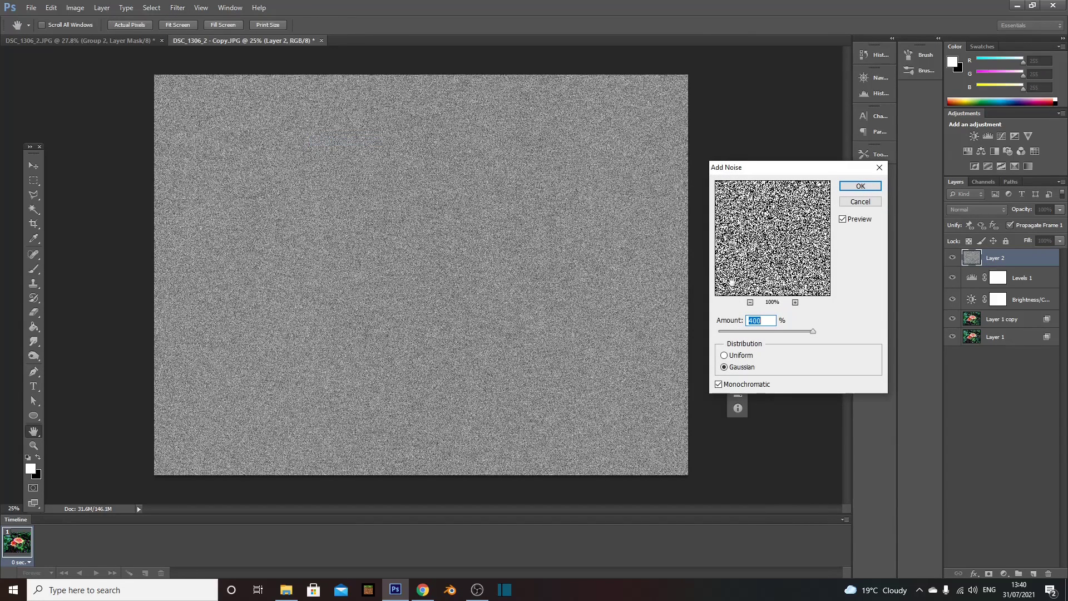
left_click_drag(812, 332, 817, 331)
left_click(859, 187)
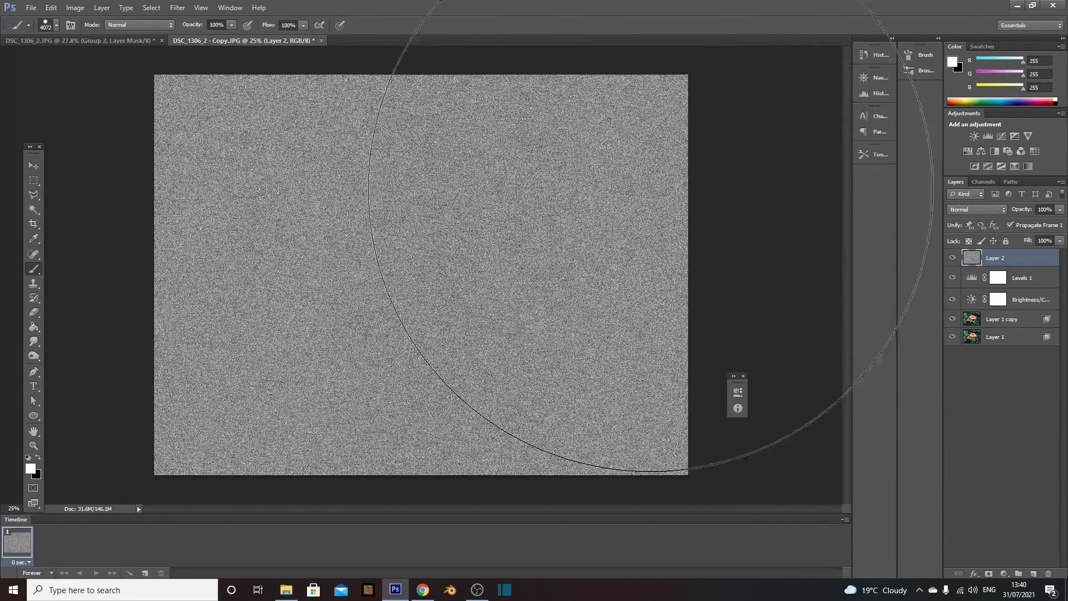
Cut a rectangle from the noise layer's upper-left corner, delete the remaining noise layer and paste the cut patch as a new layer.
left_click(33, 180)
left_click_drag(181, 82, 354, 208)
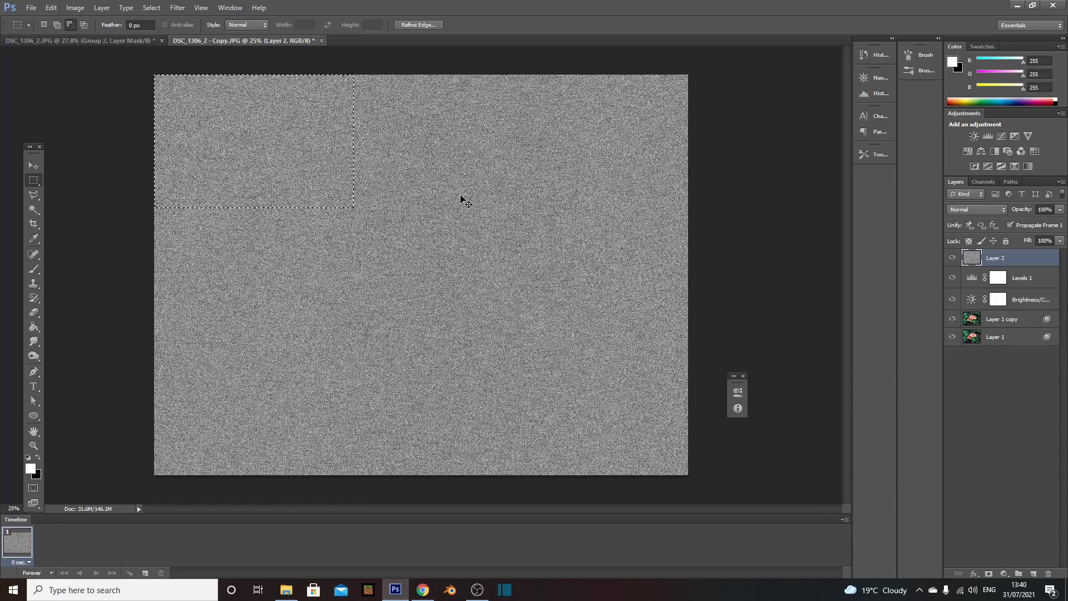
key("ctrl+x")
key("Delete")
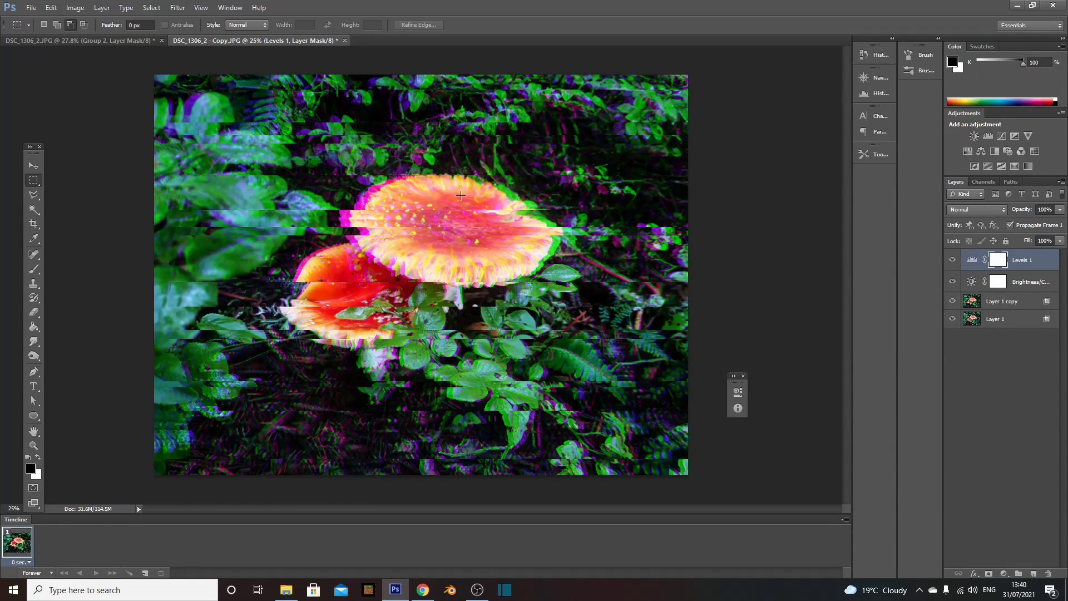
key("ctrl+v")
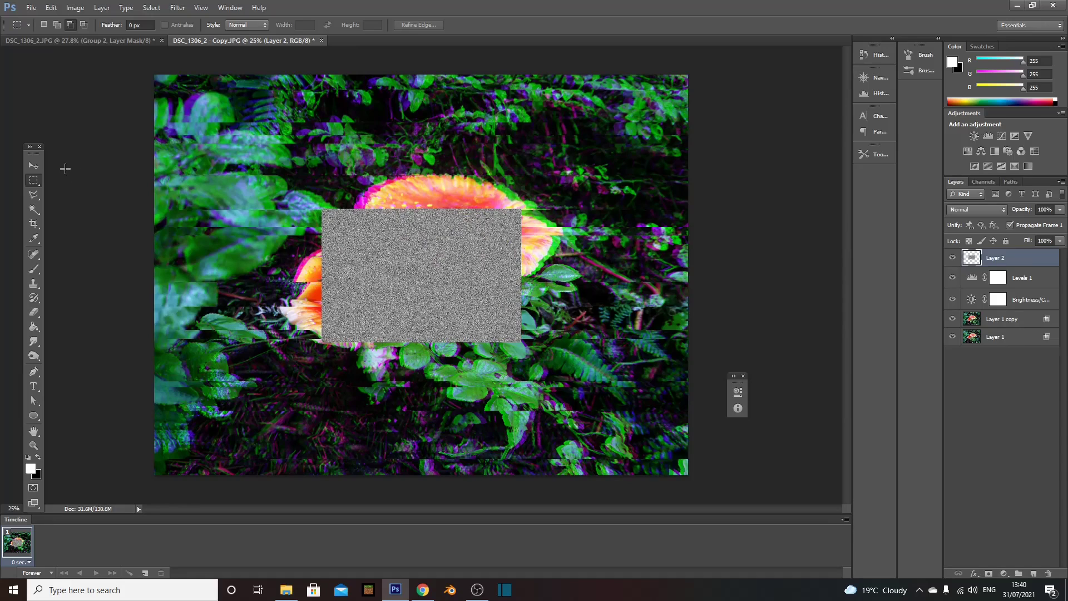
Move the pasted noise patch into the canvas's upper-left corner.
left_click(34, 165)
left_click_drag(451, 290, 286, 157)
key("ctrl+minus")
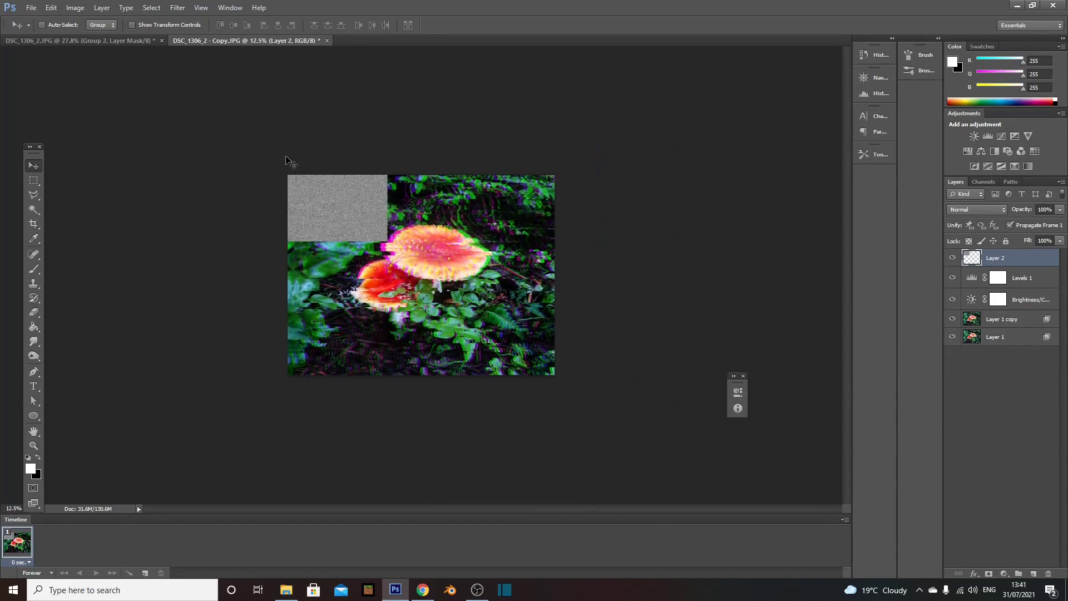
Scale the pasted noise patch up with Free Transform until it covers the whole canvas.
key("ctrl+t")
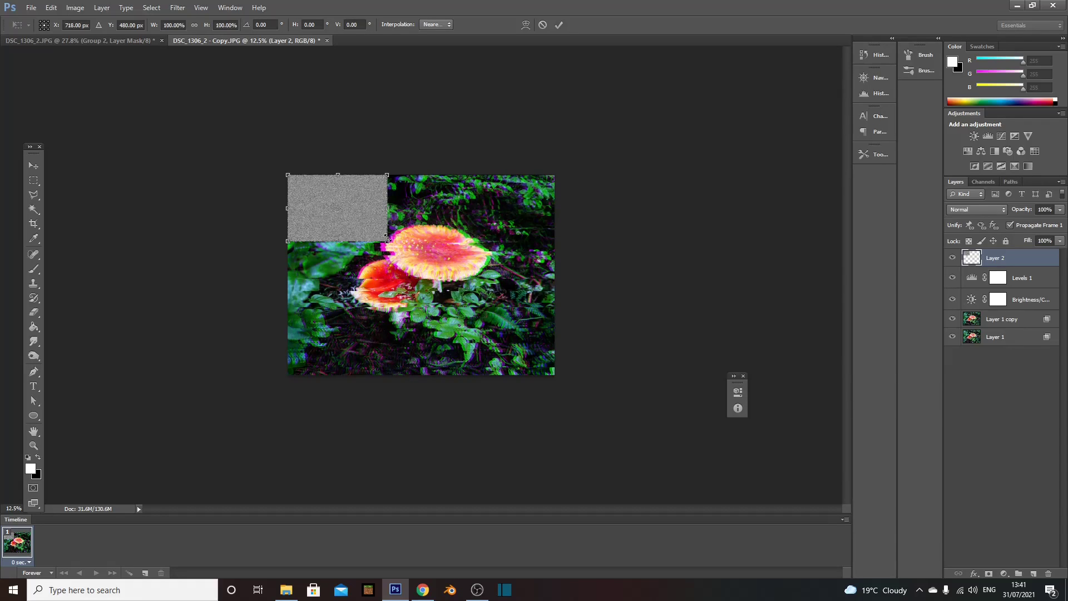
left_click_drag(388, 238, 611, 358)
key("Return")
left_click_drag(453, 281, 445, 277)
key("ctrl+0")
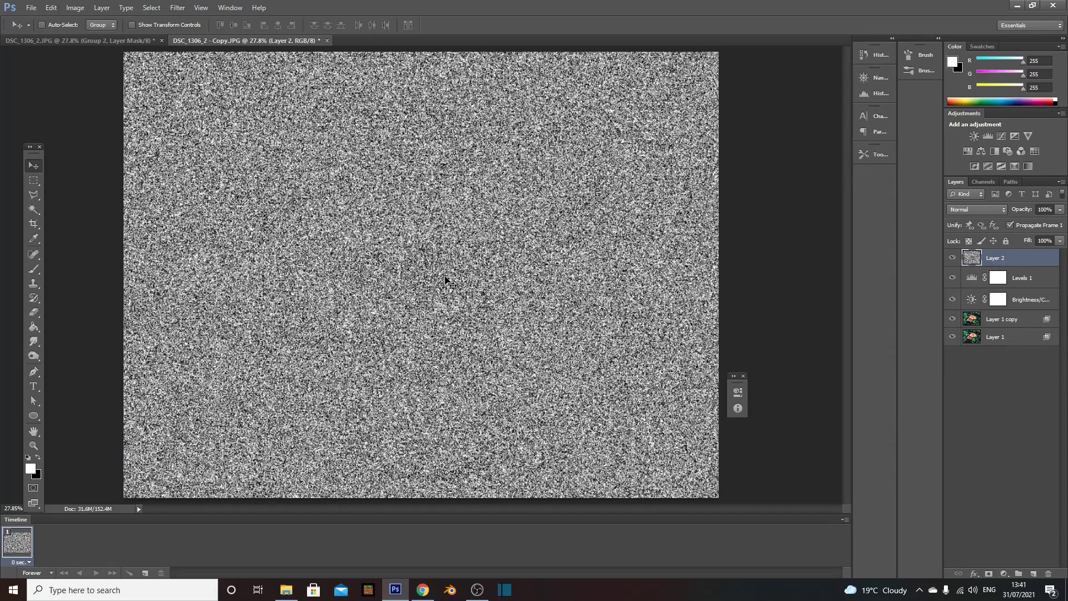
Set the noise layer's blend mode to Overlay with 24% opacity and compare the image with and without it.
left_click(966, 209)
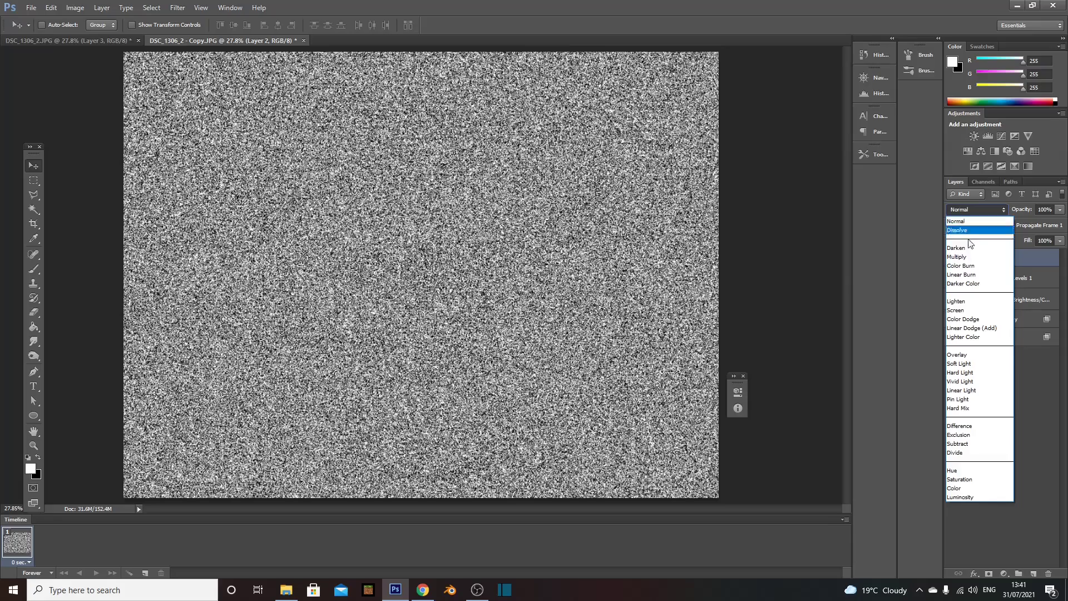
left_click(983, 356)
left_click(1060, 210)
left_click_drag(1033, 222, 1063, 223)
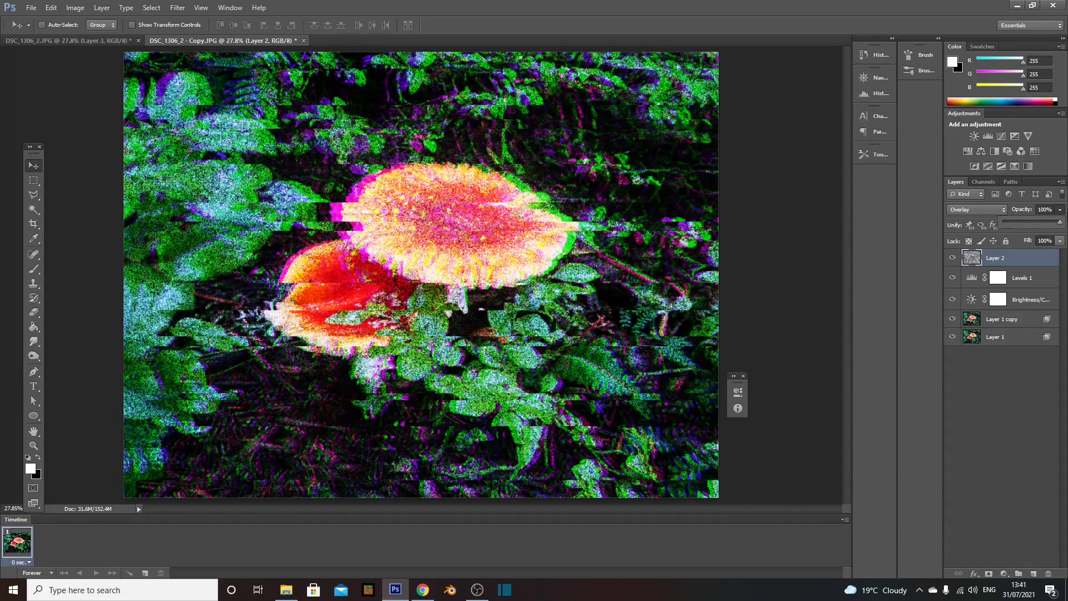
left_click(1020, 221)
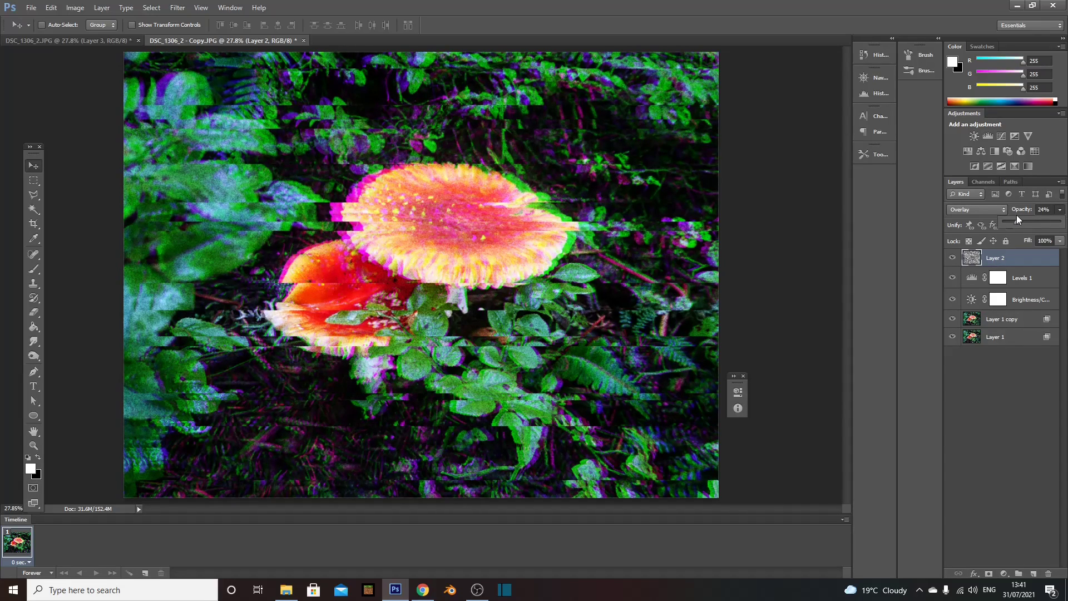
left_click(948, 262)
left_click(948, 261)
Add an empty layer and a Hue/Saturation adjustment above it with saturation at -25 and lightness reduced to darken the image.
left_click(1034, 573)
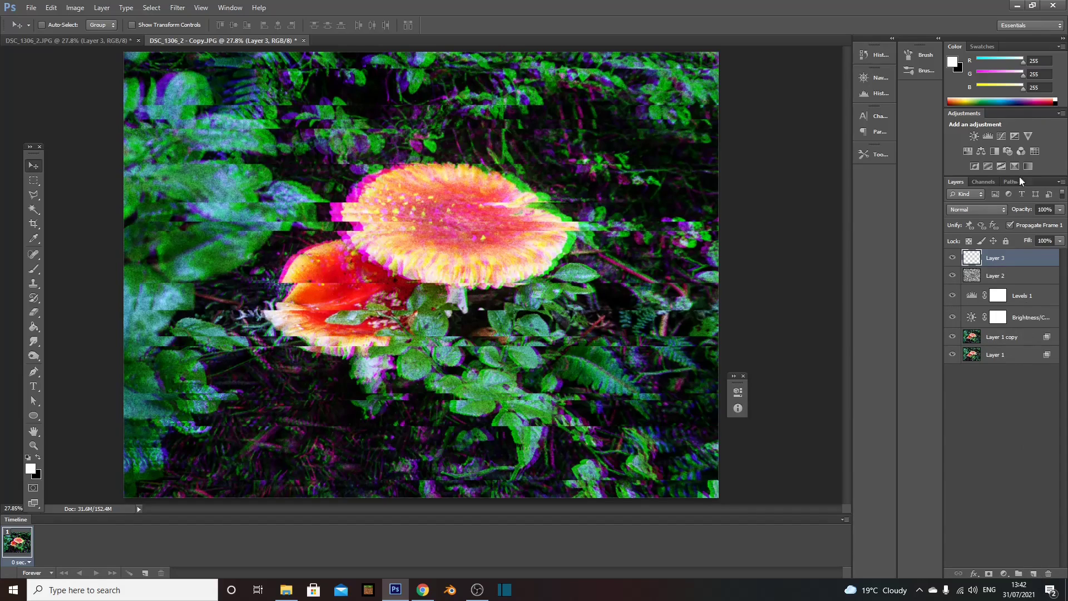
left_click(969, 151)
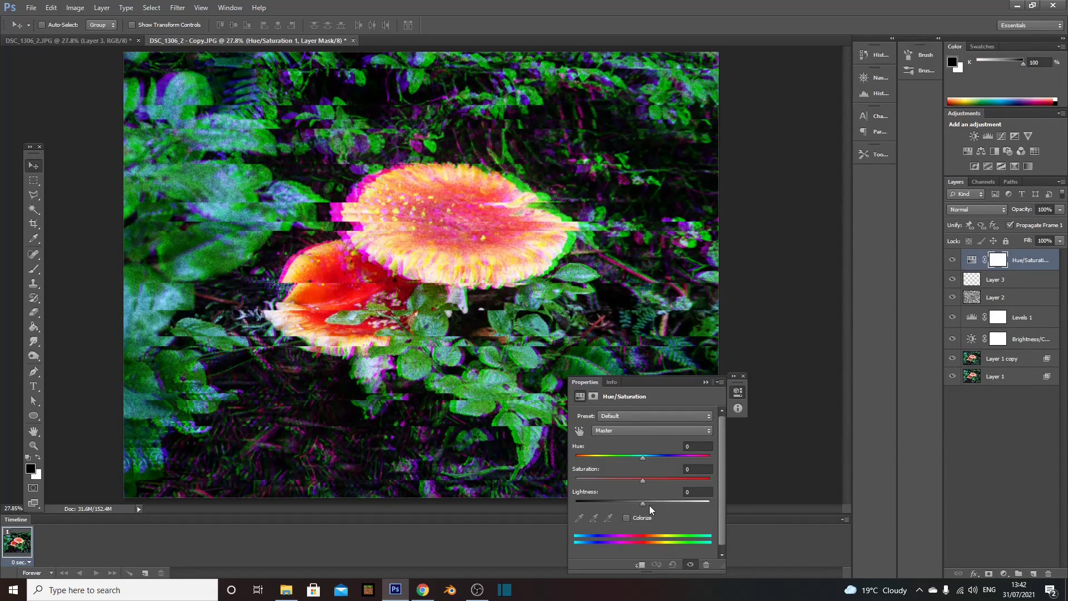
left_click(641, 501)
left_click_drag(640, 504, 633, 480)
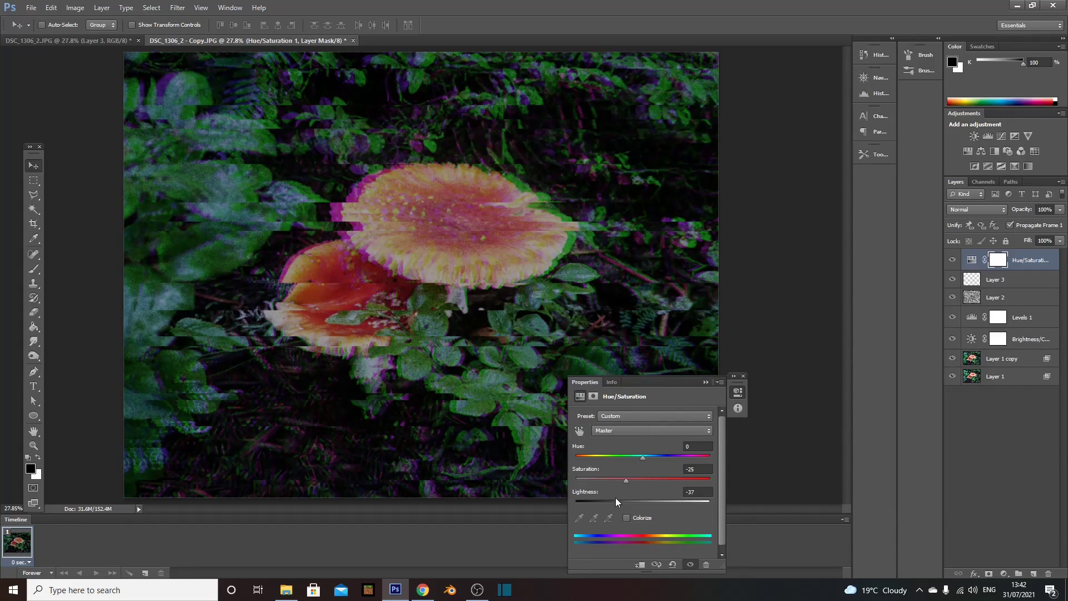
left_click_drag(617, 502, 634, 502)
left_click(621, 502)
left_click(706, 382)
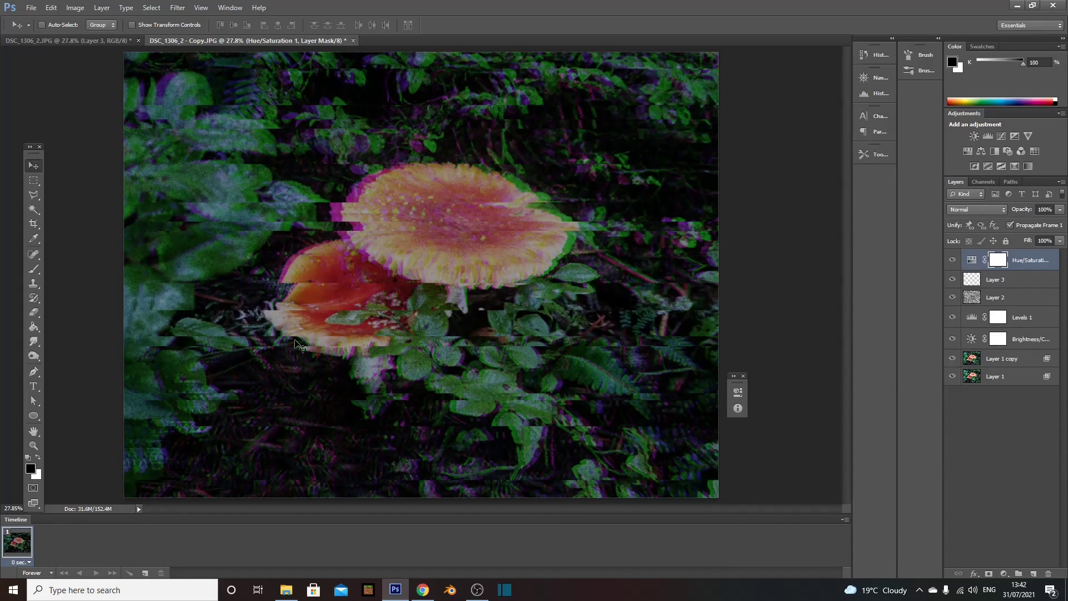
Paint the entire Hue/Saturation layer mask black with the 4072 px Brush.
left_click(33, 269)
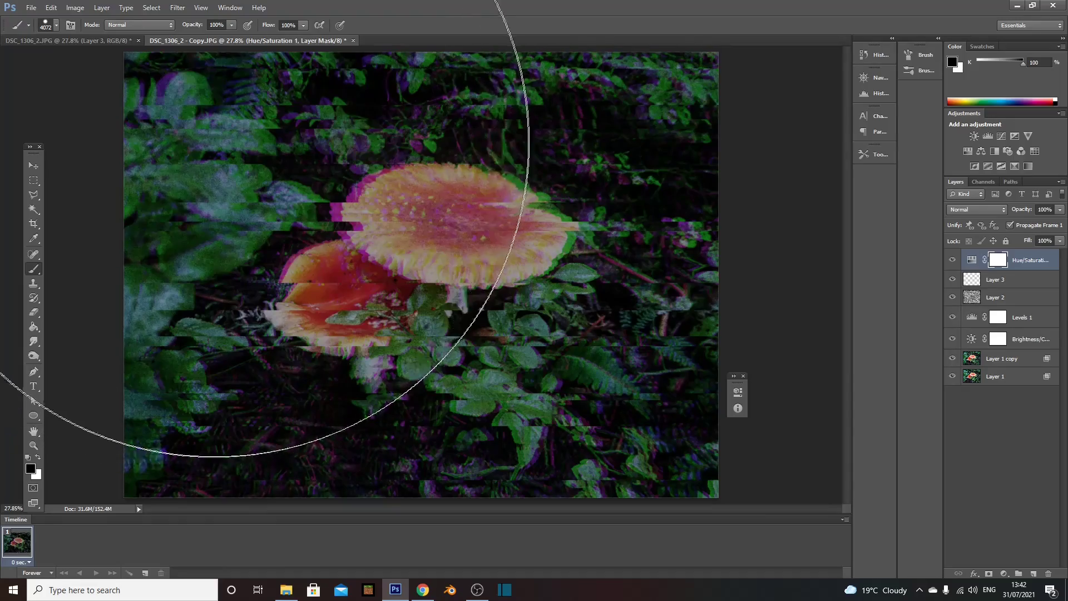
left_click(186, 156)
mouse_move(582, 239)
left_mouse_down()
mouse_move(651, 225)
mouse_move(415, 351)
mouse_move(246, 336)
mouse_move(549, 263)
mouse_move(786, 138)
left_mouse_up()
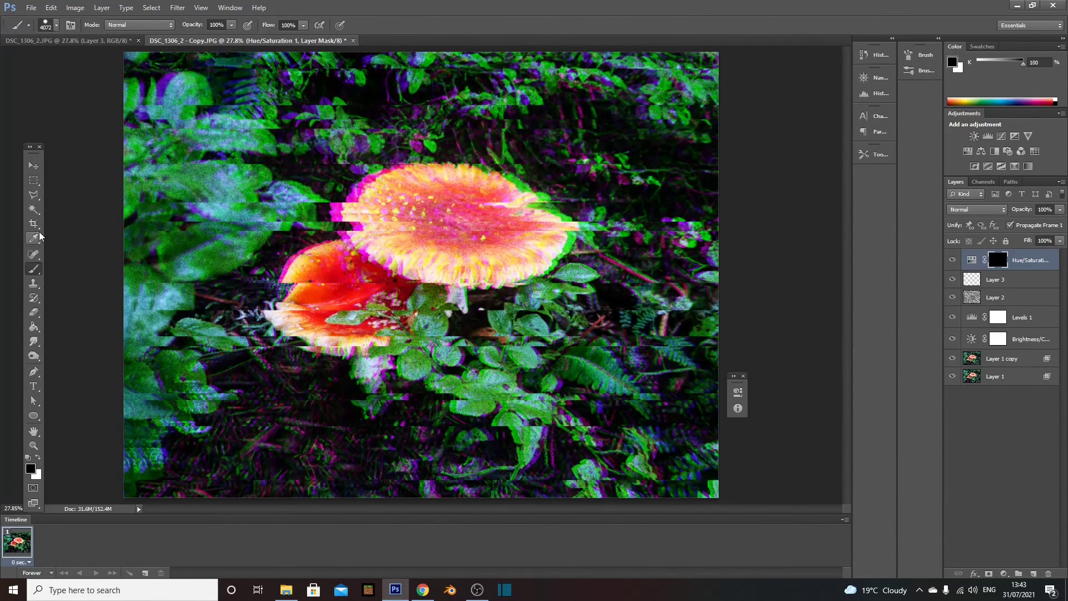
Select five full-height vertical strips of varying widths across the left half of the image with the Rectangular Marquee.
left_click(33, 181)
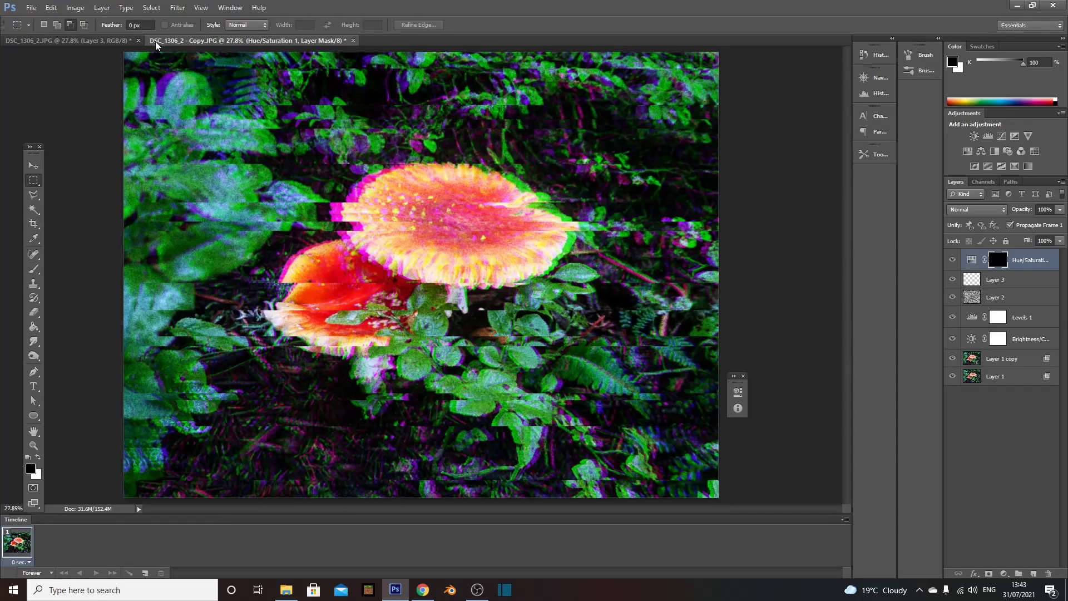
left_click_drag(156, 49, 199, 499)
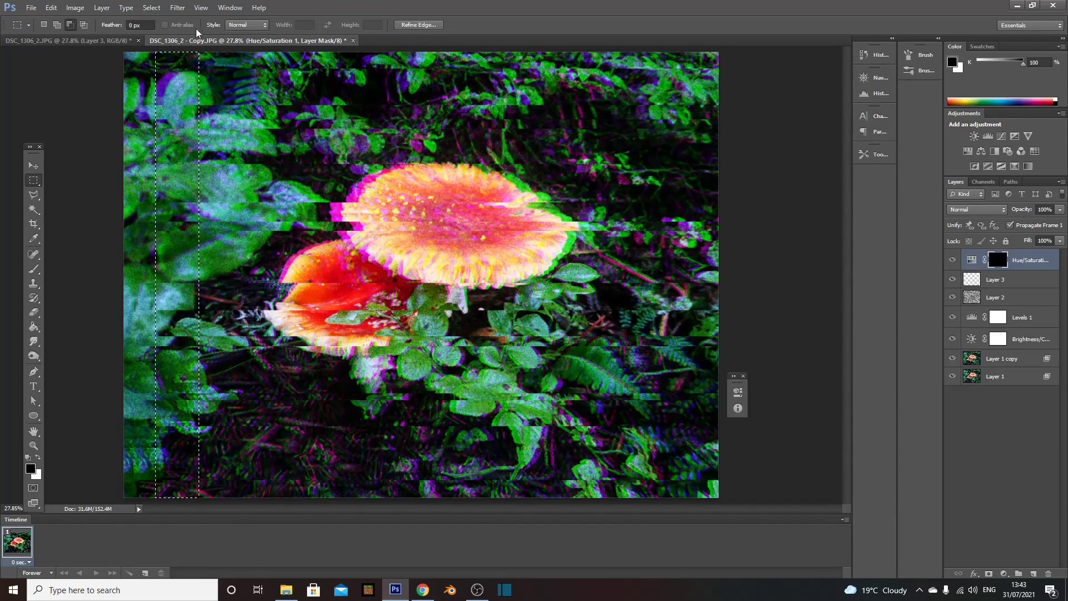
left_click_drag(207, 50, 218, 513)
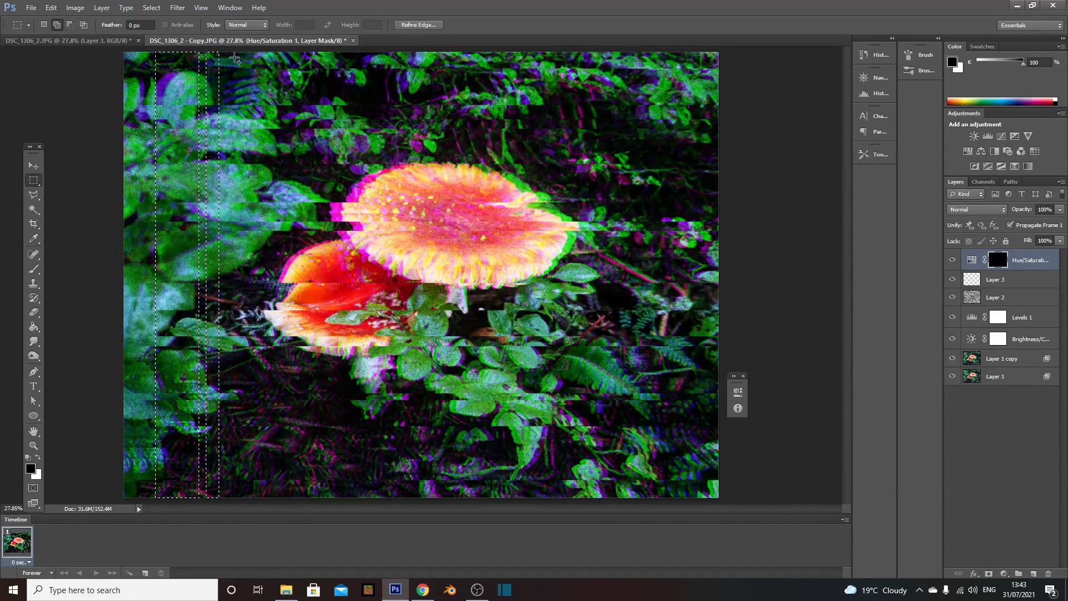
left_click_drag(233, 55, 253, 516)
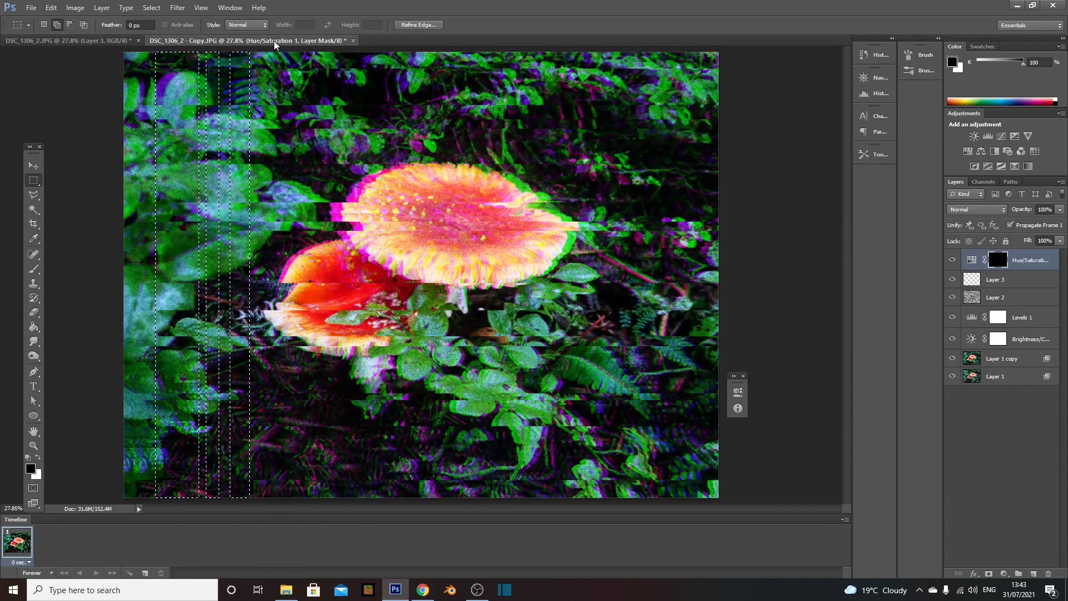
left_click_drag(266, 49, 312, 535)
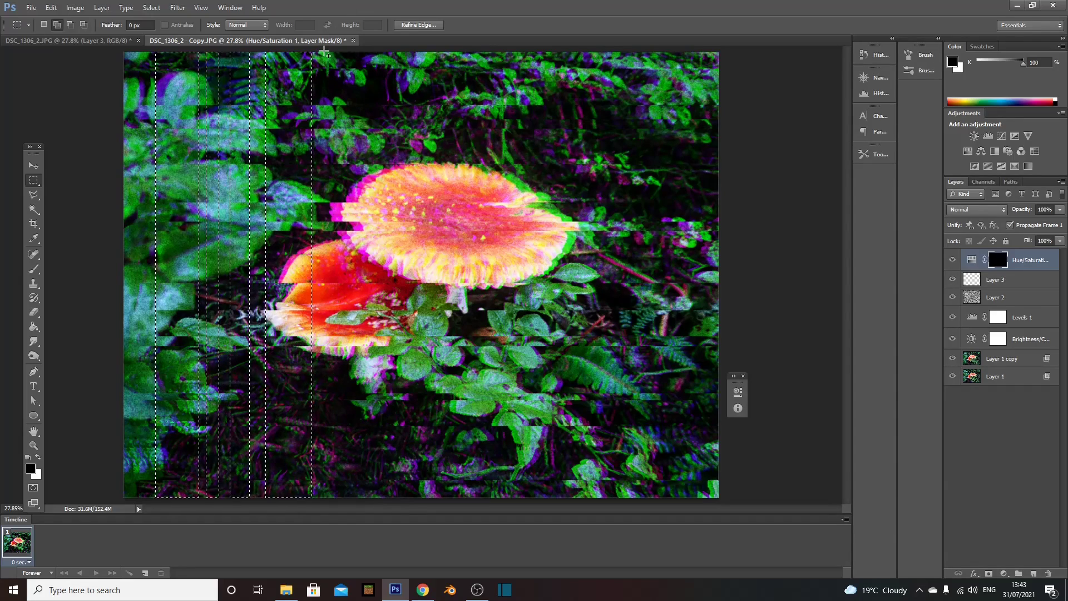
mouse_move(322, 52)
left_mouse_down()
mouse_move(353, 353)
mouse_move(345, 515)
mouse_move(324, 515)
left_mouse_up()
Paint the selected strips white on the Hue/Saturation mask and clear the selection.
left_click(33, 268)
left_click(38, 456)
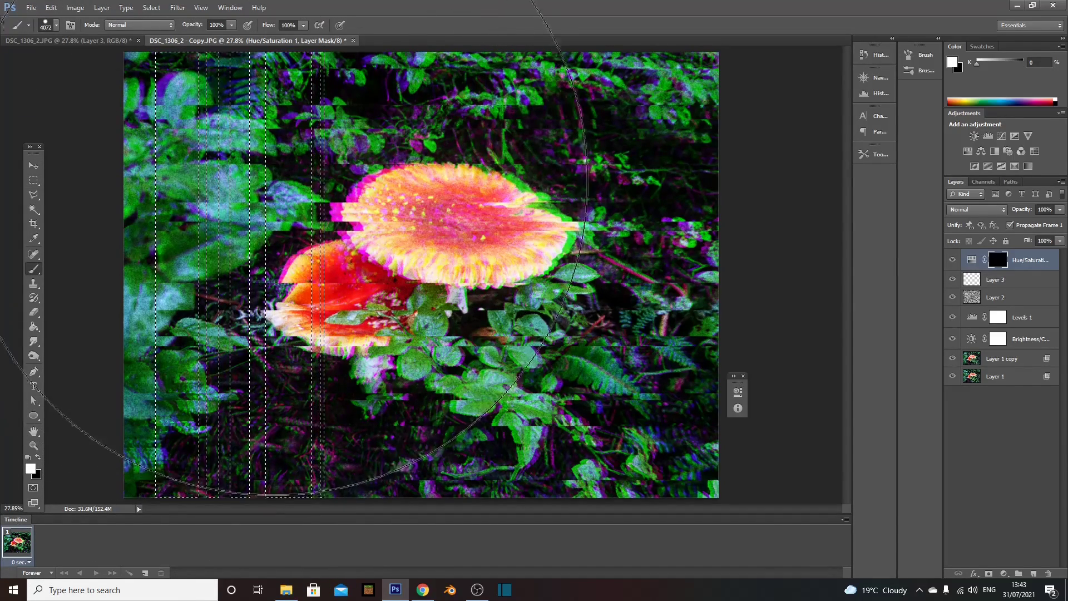
left_click(268, 159)
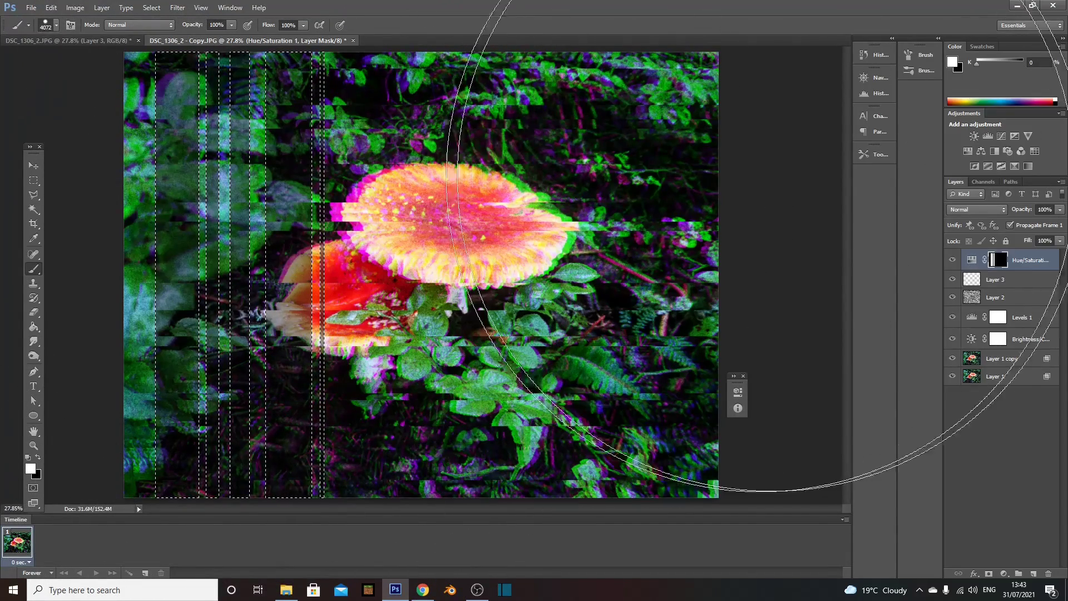
key("v")
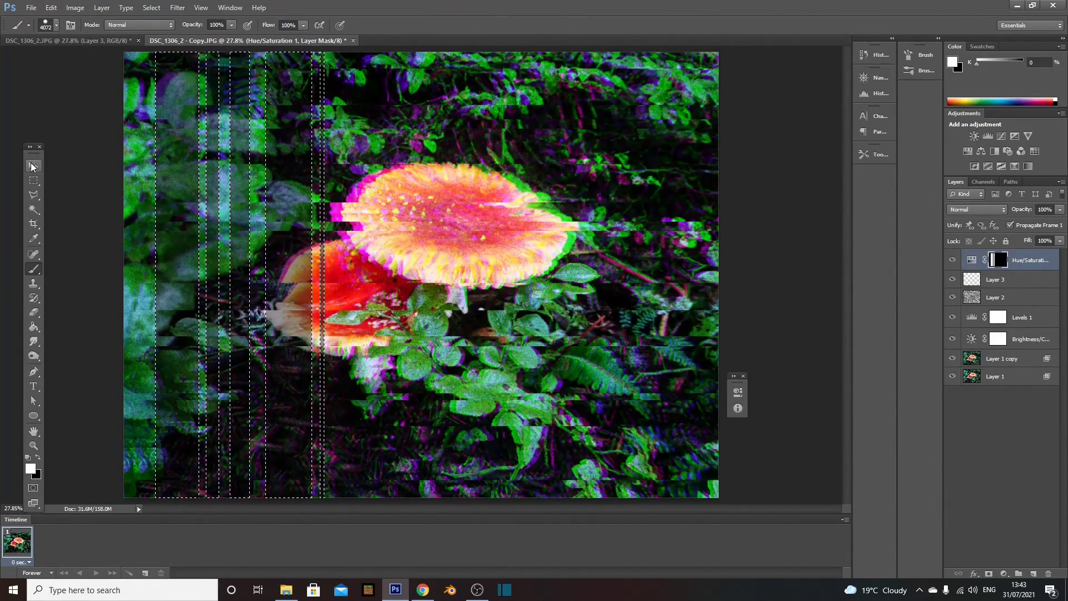
key("ctrl+d")
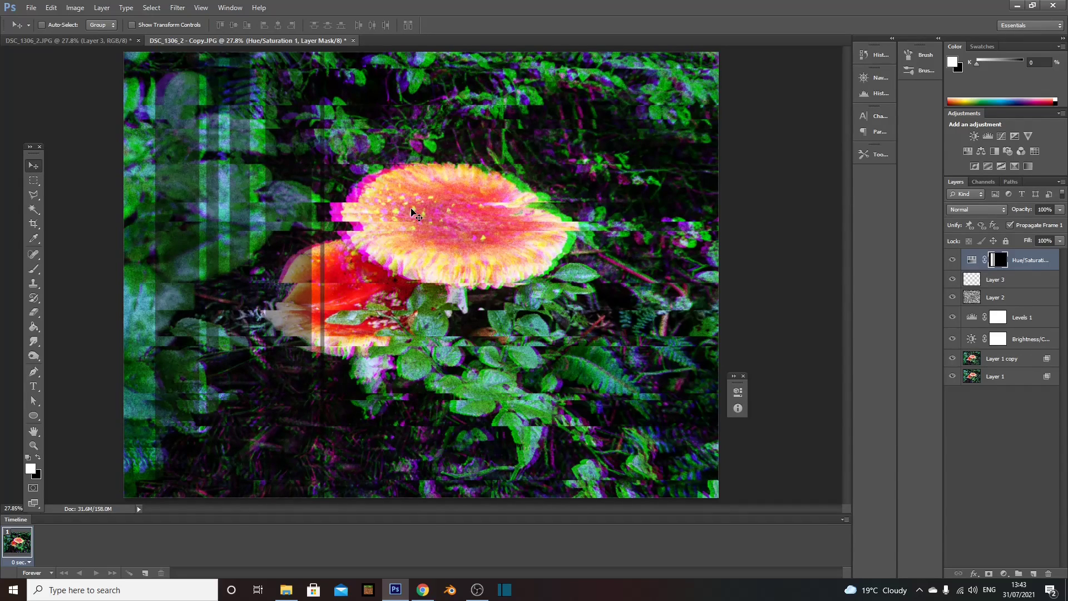
Apply a randomized Square Wave filter to the mask: 136 generators, wavelength 97 to 256, amplitude 1 to 44, scale 65% horizontal and 22% vertical.
left_click(177, 8)
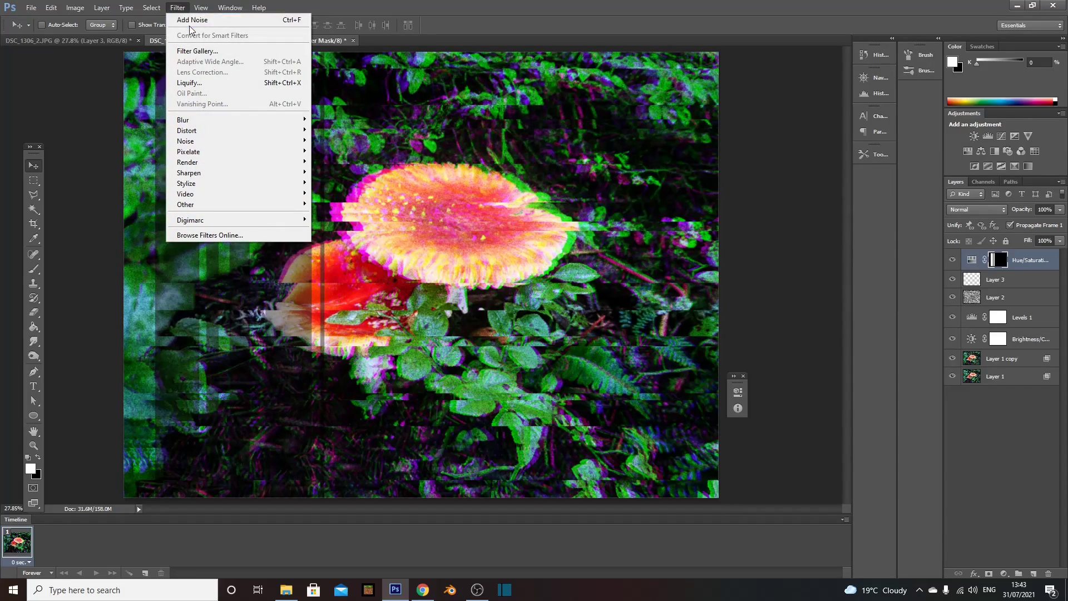
mouse_move(221, 136)
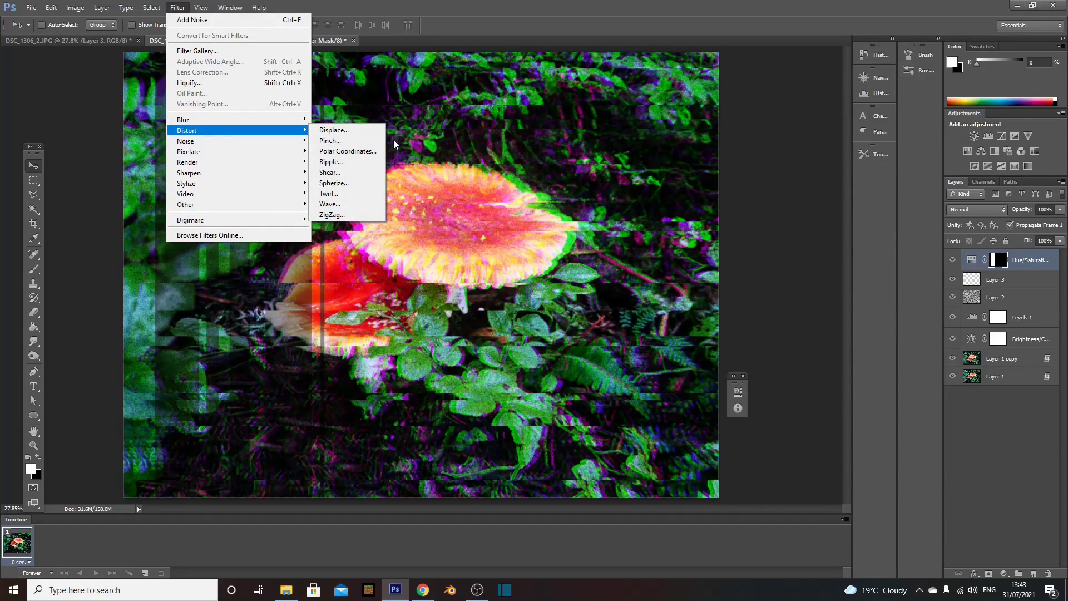
left_click(329, 204)
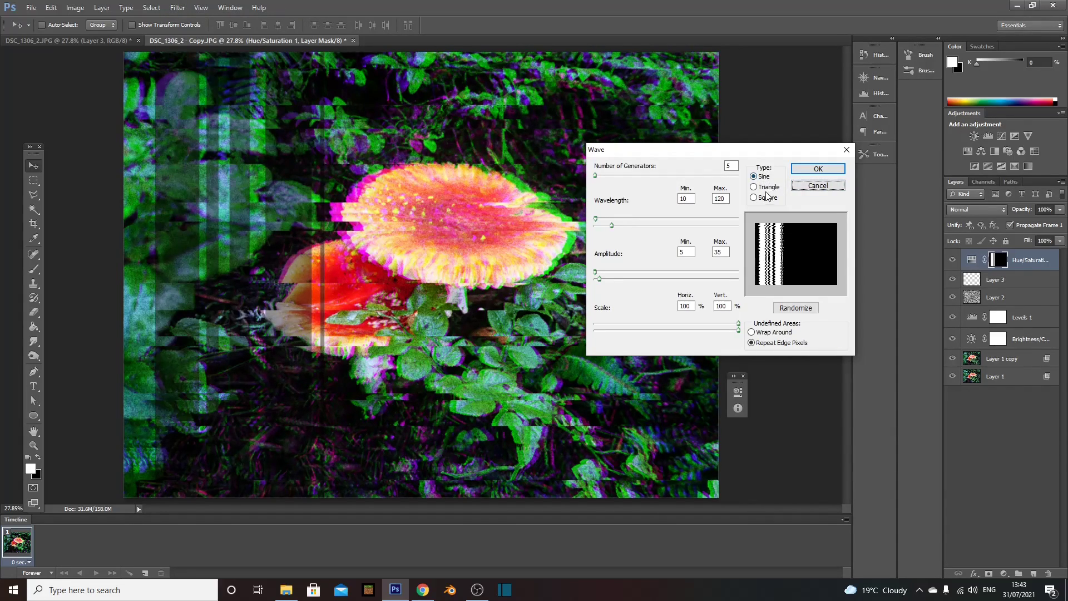
left_click(764, 198)
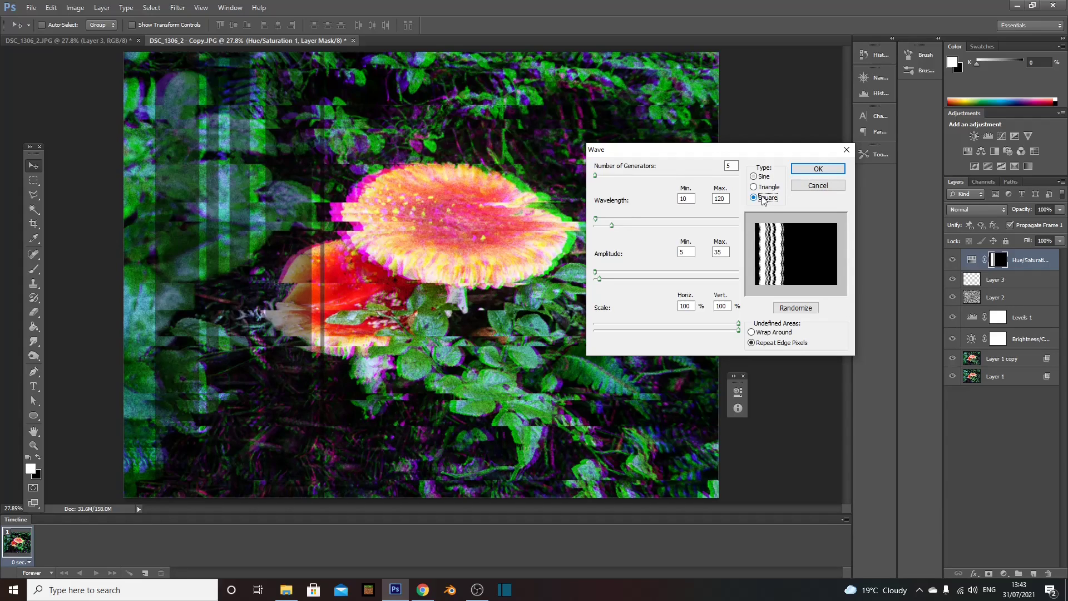
left_click_drag(609, 175, 608, 175)
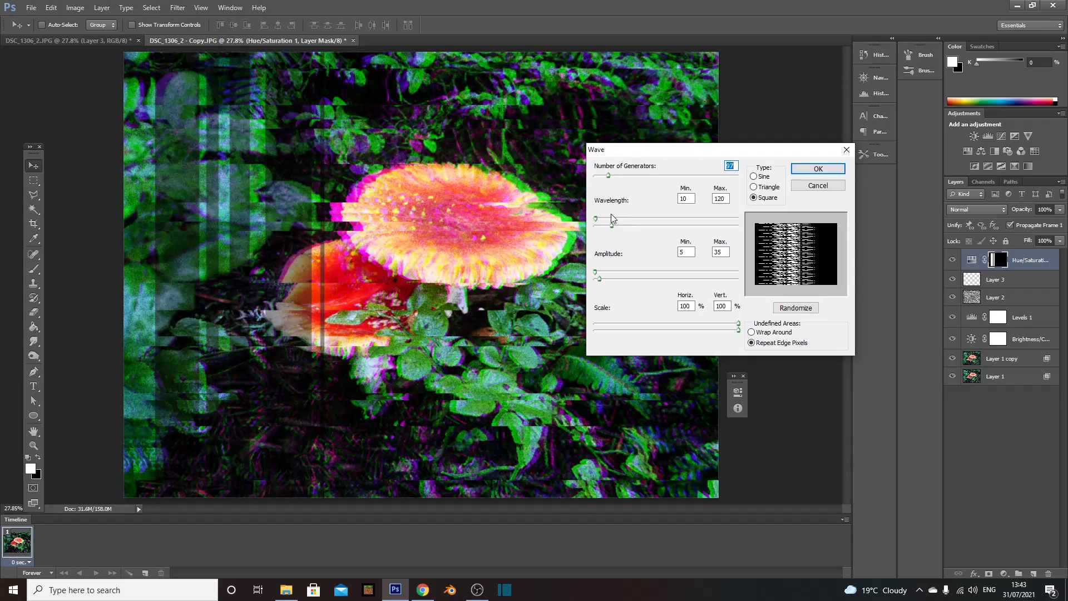
left_click_drag(612, 219, 624, 225)
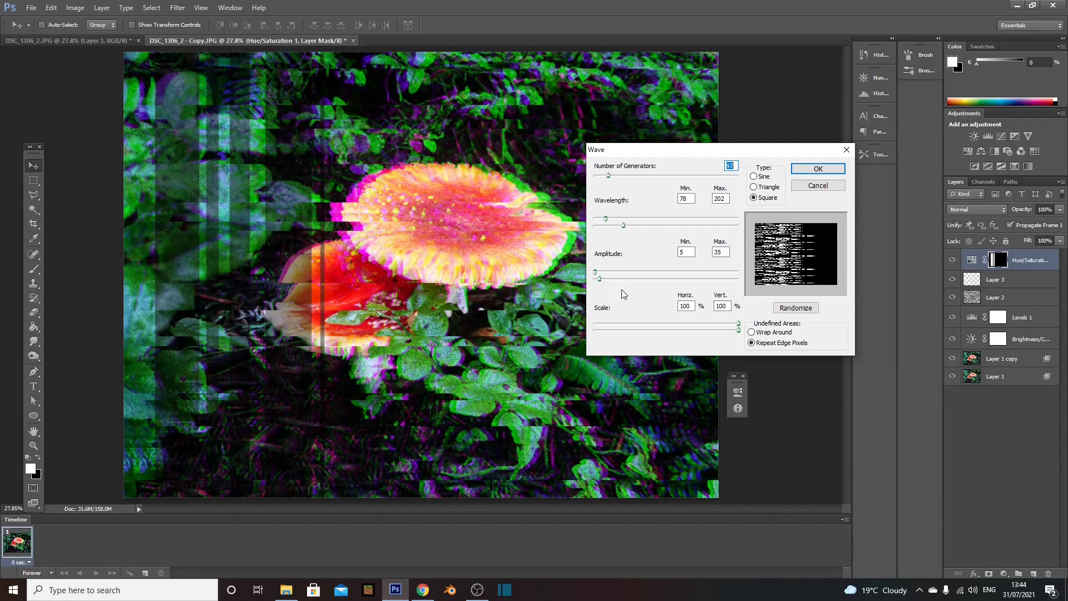
mouse_move(609, 269)
left_mouse_down()
mouse_move(625, 271)
mouse_move(595, 270)
mouse_move(601, 278)
left_mouse_up()
mouse_move(738, 323)
left_mouse_down()
mouse_move(688, 324)
mouse_move(725, 330)
left_mouse_up()
left_click_drag(609, 175, 615, 175)
left_click_drag(606, 219, 631, 227)
left_click(796, 308)
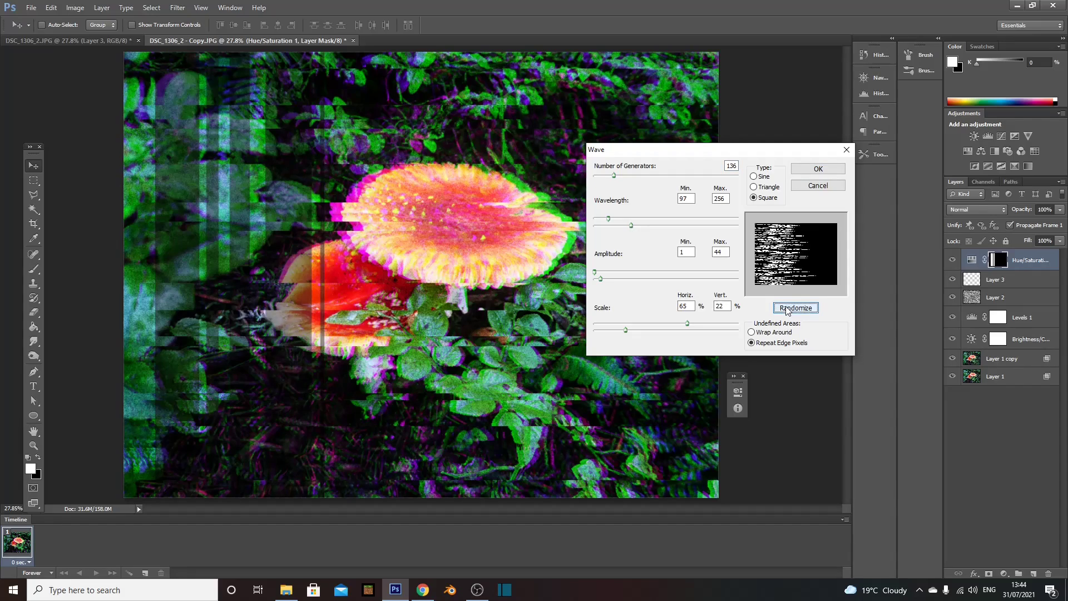
left_click(800, 173)
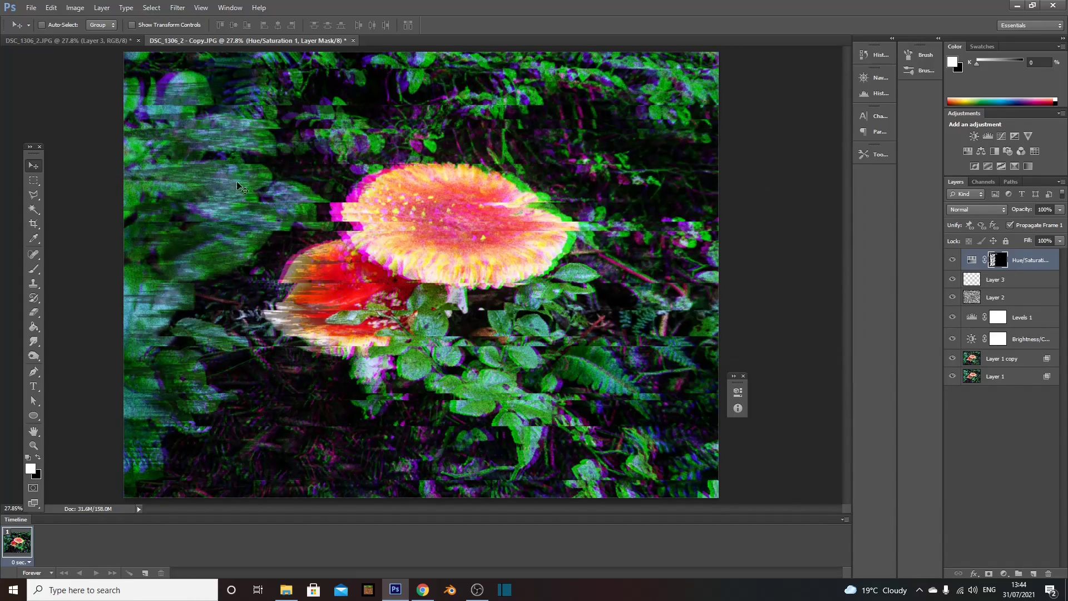
Shift the distorted strips of the mask slightly across the image and duplicate the Hue/Saturation layer.
mouse_move(384, 282)
left_mouse_down()
mouse_move(649, 278)
mouse_move(380, 279)
left_mouse_up()
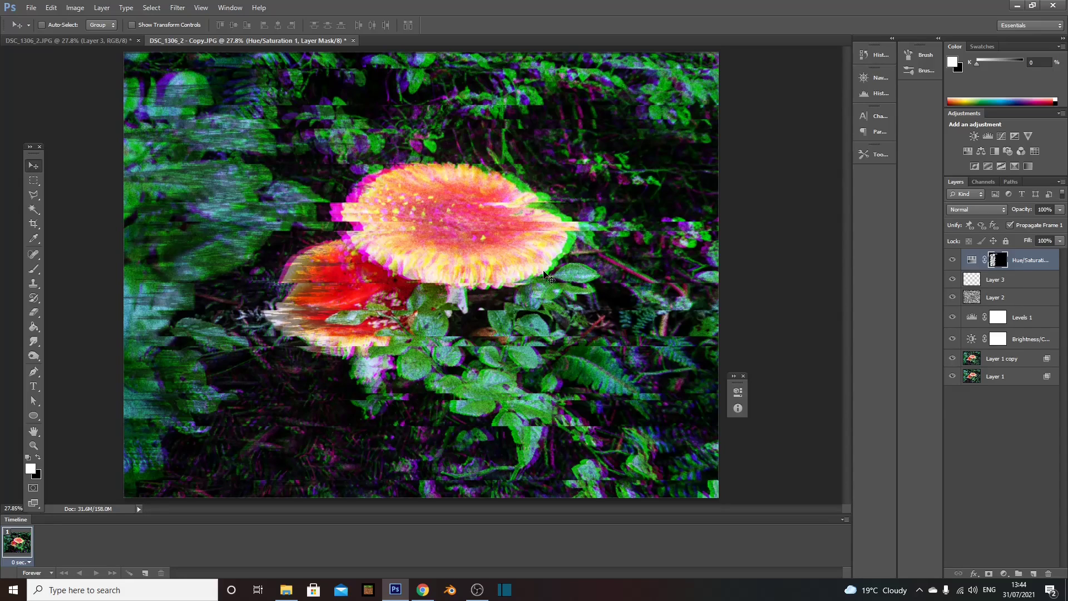
key("ctrl+j")
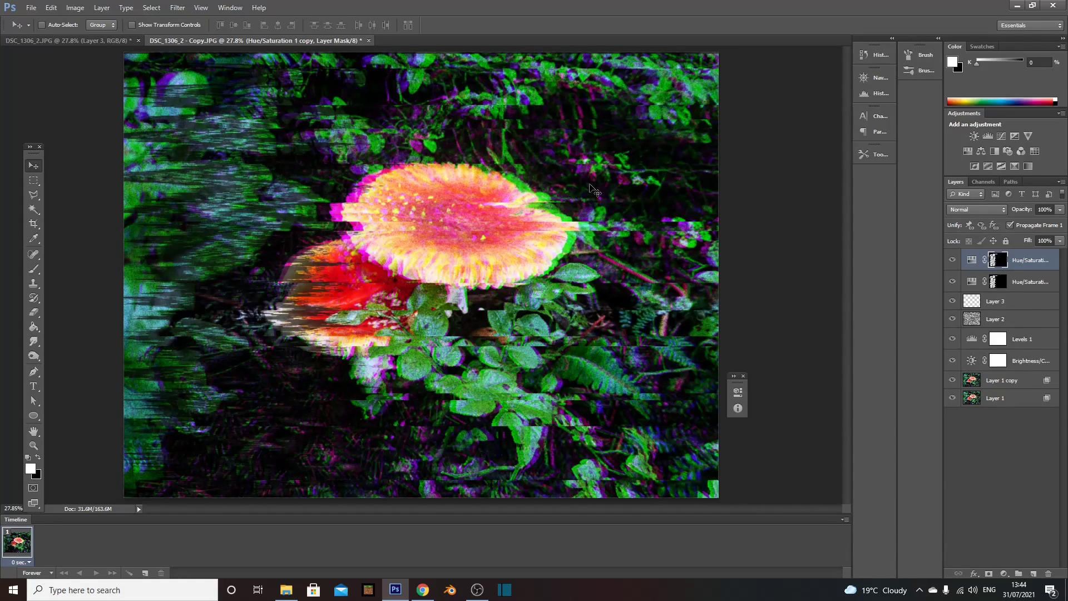
key("ctrl+z")
key("ctrl+shift+z")
key("ctrl+z")
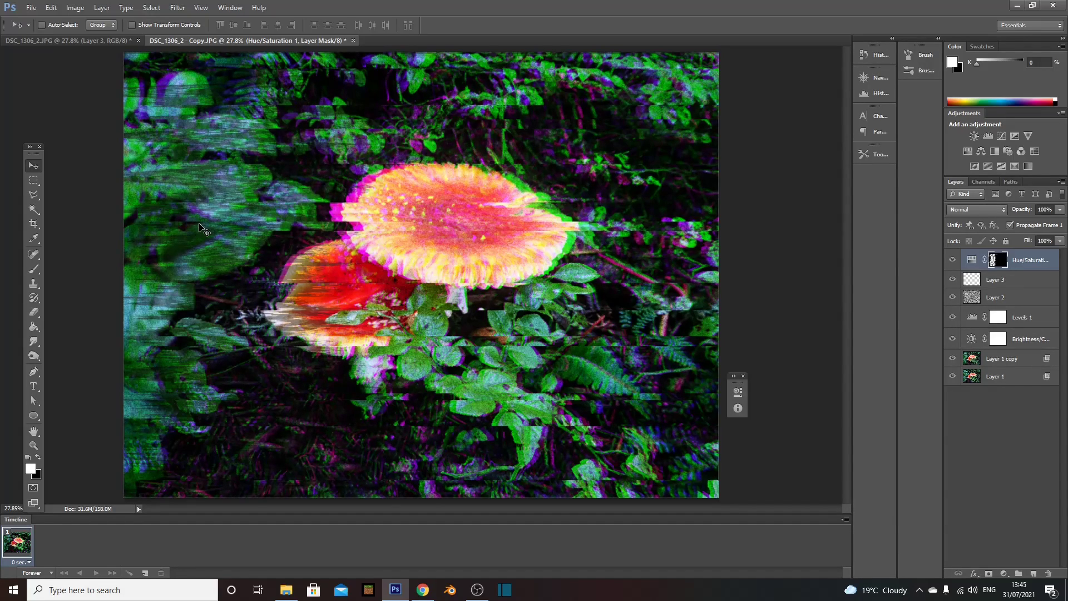
key("ctrl+shift+z")
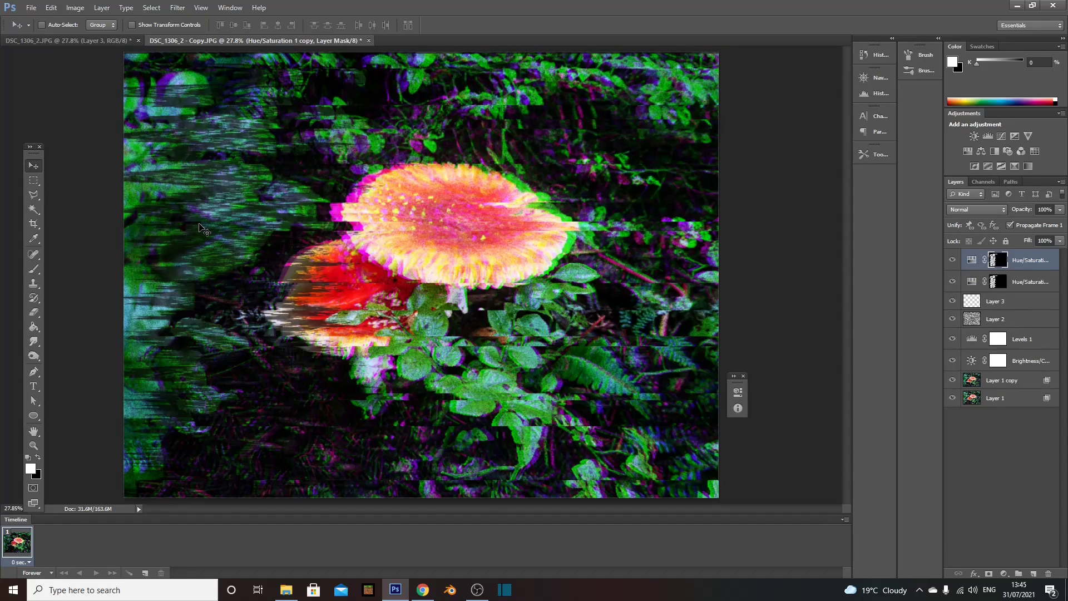
Flip the duplicated Hue/Saturation layer's mask horizontally so its strips fall on the right side of the image.
left_click(50, 8)
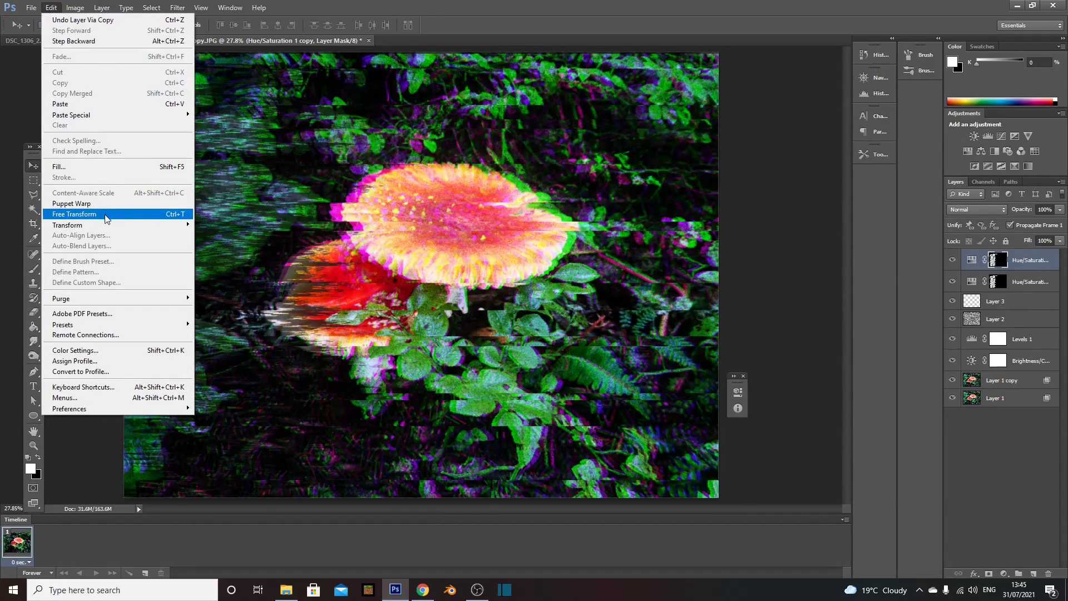
mouse_move(101, 228)
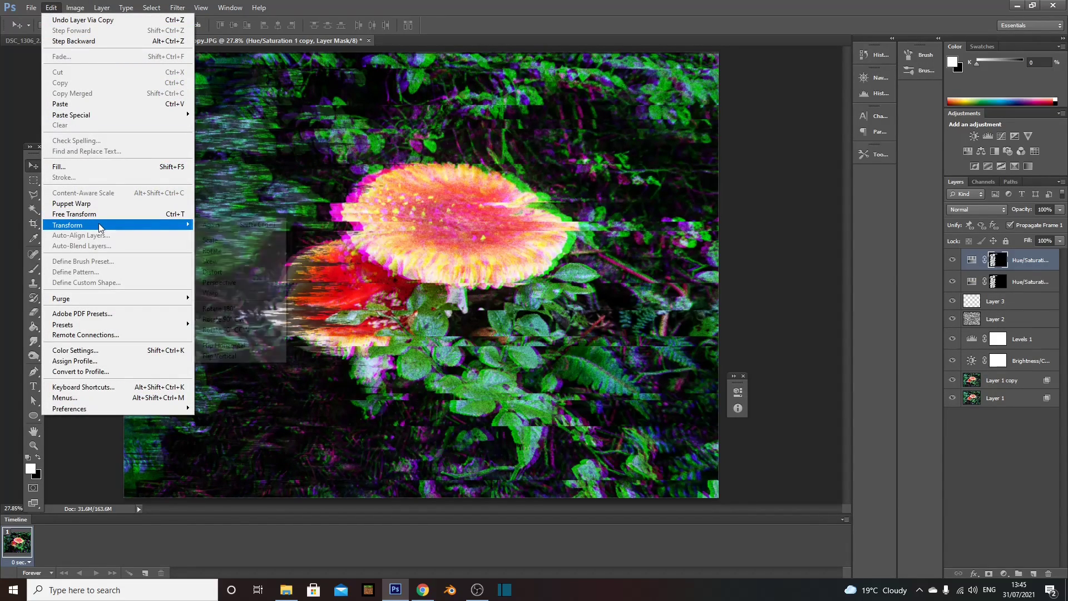
left_click(241, 347)
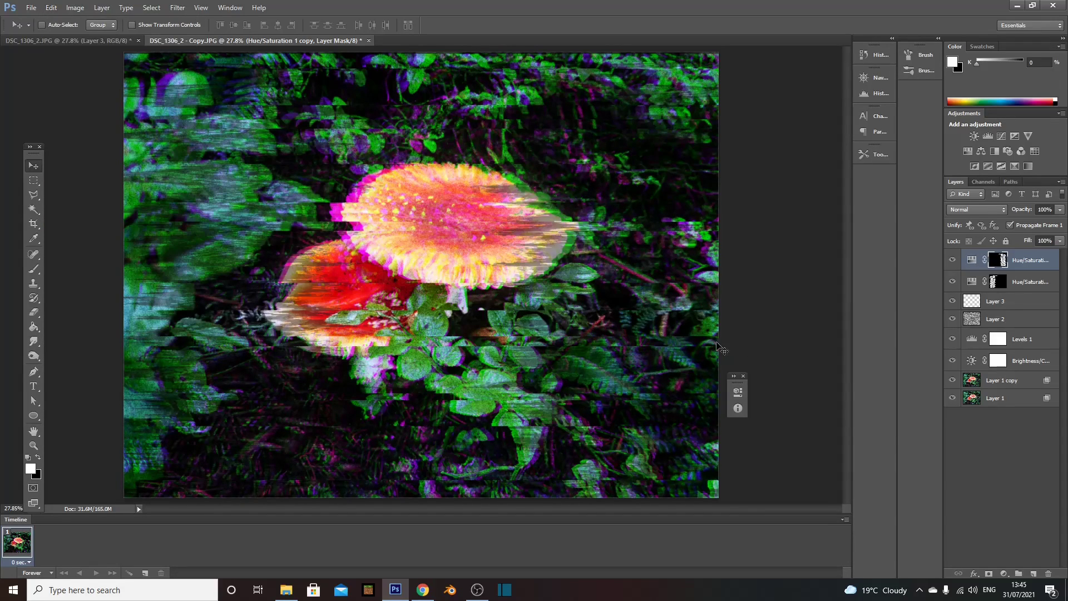
Shift the strips of the upper Hue/Saturation mask slightly inward from the image's right edge.
mouse_move(686, 349)
left_mouse_down()
mouse_move(615, 355)
mouse_move(621, 334)
mouse_move(680, 337)
left_mouse_up()
left_click_drag(592, 328, 590, 324)
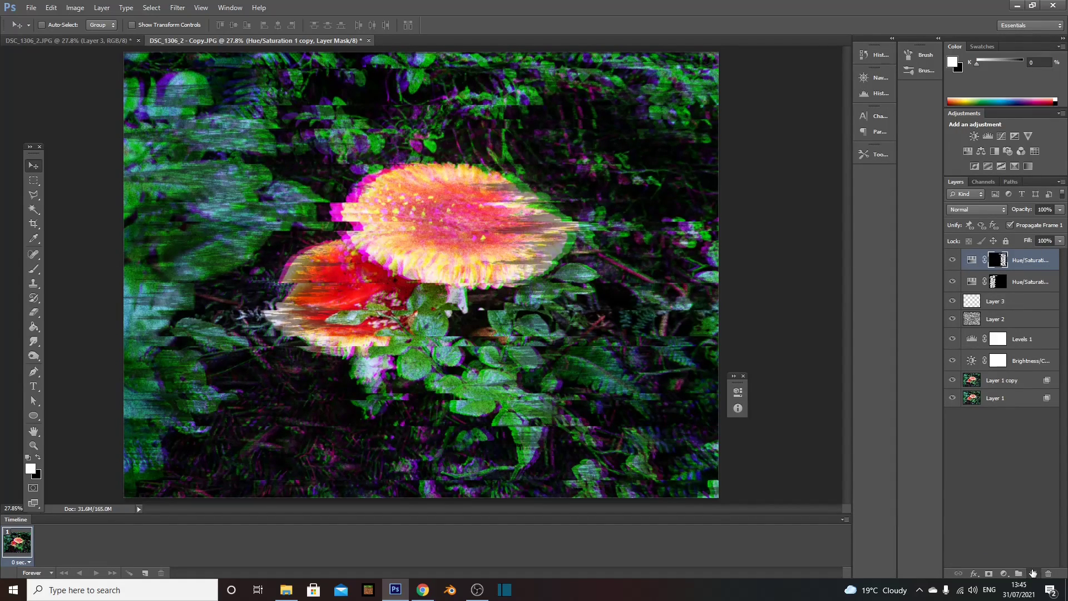
Add a new layer above the Hue/Saturation layers and paint it entirely white with the 4072 px brush.
left_click(1033, 573)
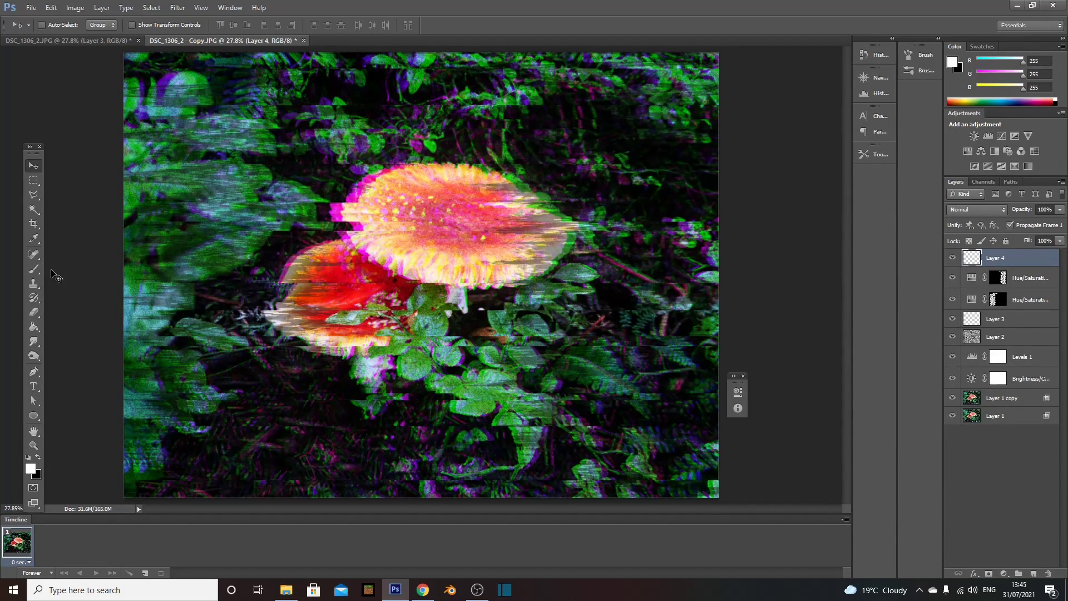
left_click(32, 271)
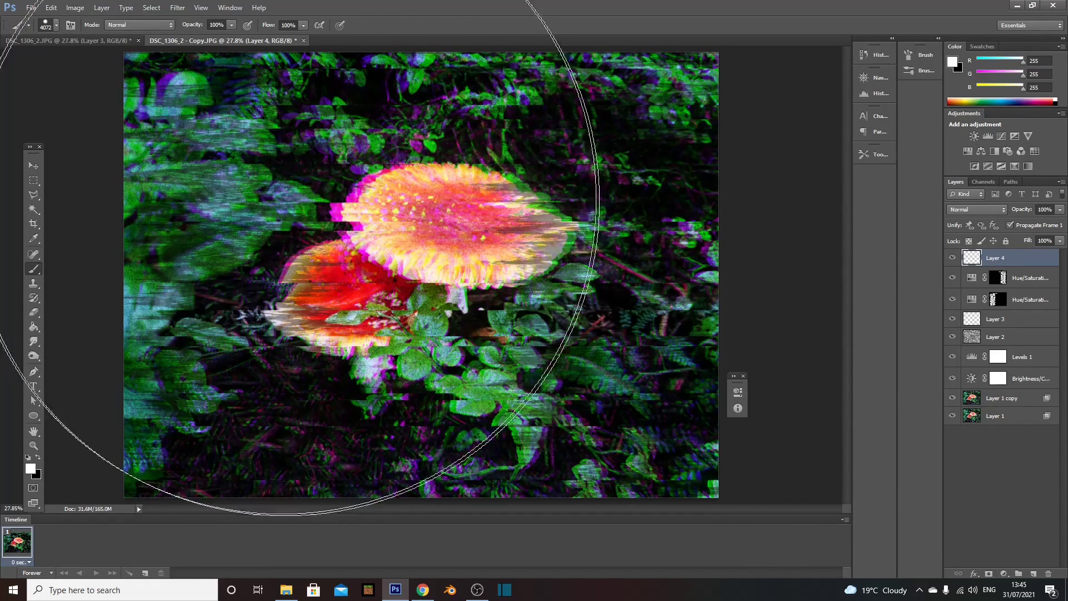
mouse_move(310, 192)
left_mouse_down()
mouse_move(605, 192)
mouse_move(608, 278)
left_mouse_up()
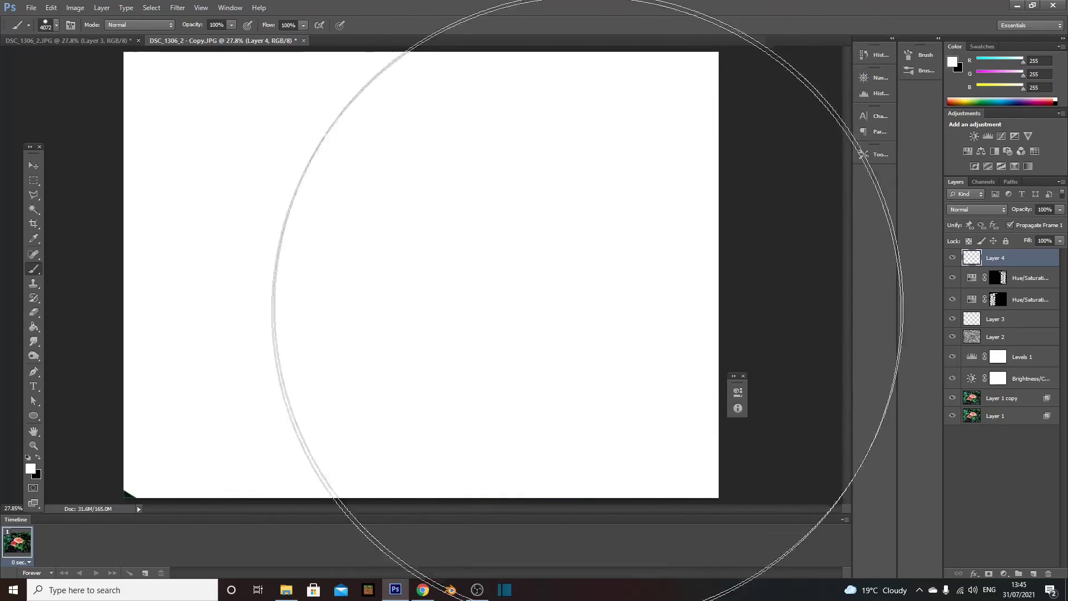
Apply the Halftone Pattern sketch filter to the white layer with size 10, contrast 0 and pattern type Line.
left_click(174, 7)
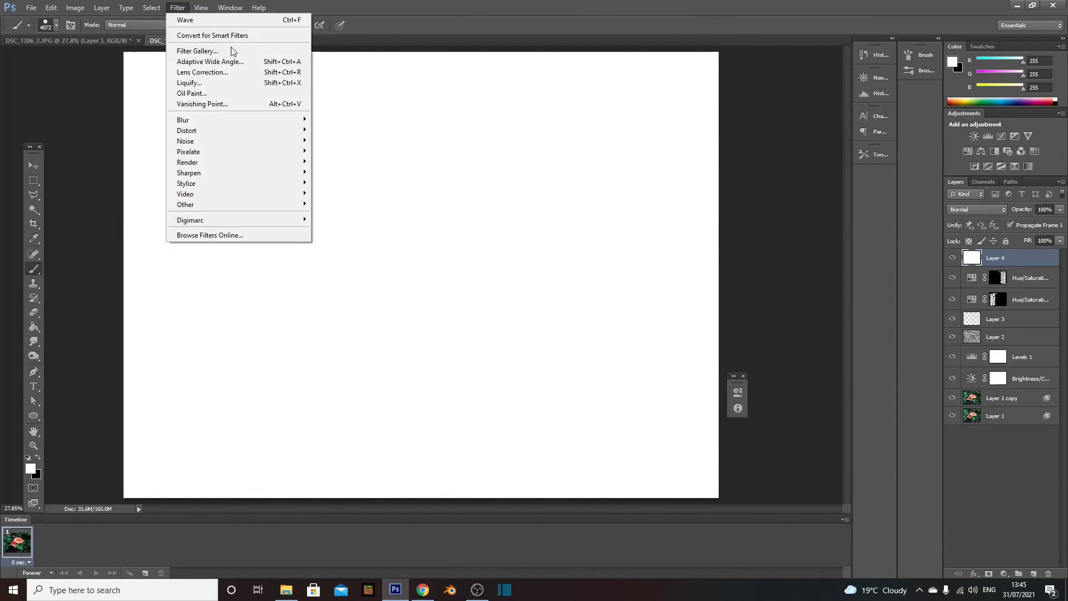
left_click(217, 52)
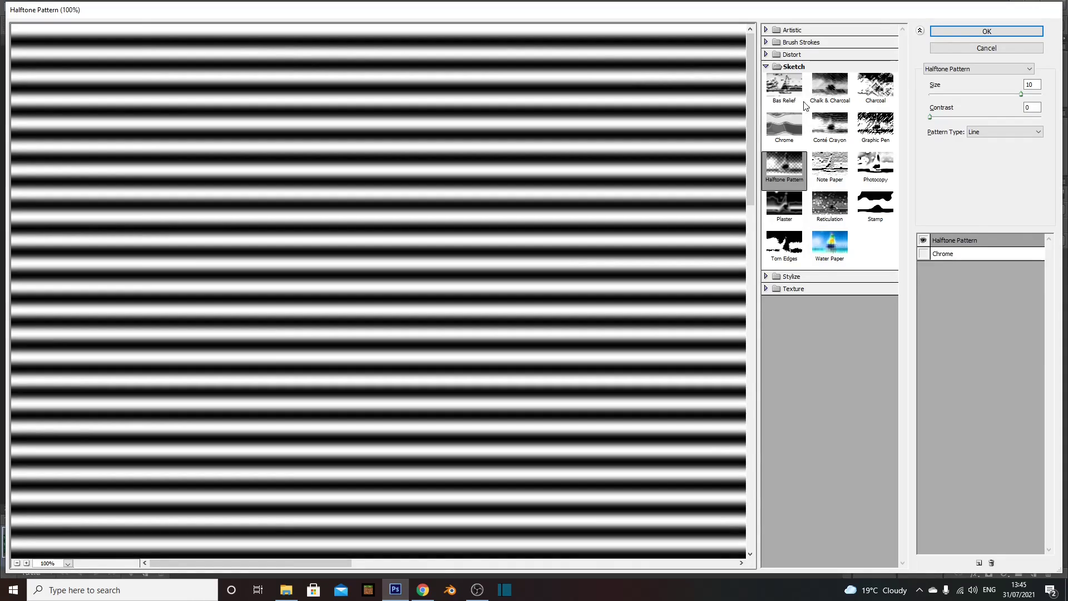
left_click(795, 94)
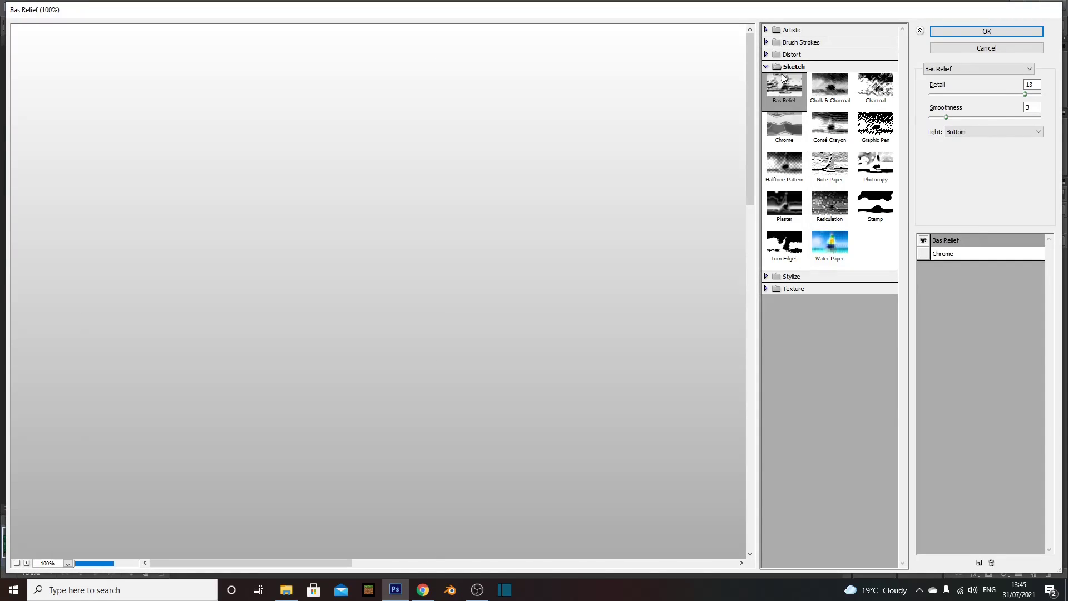
left_click(795, 42)
left_click(784, 184)
left_click(784, 184)
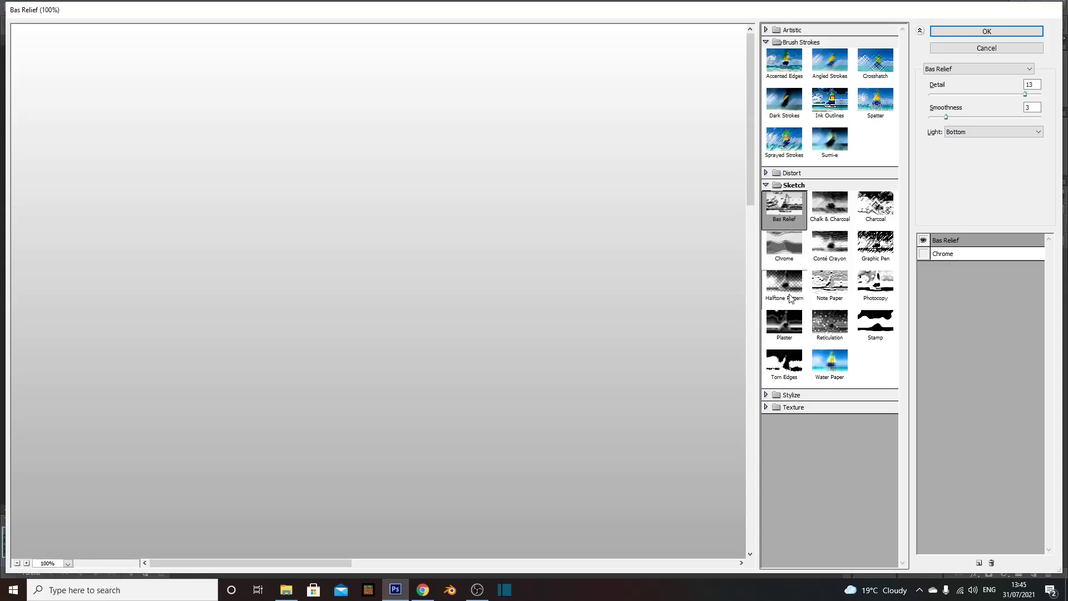
left_click(789, 294)
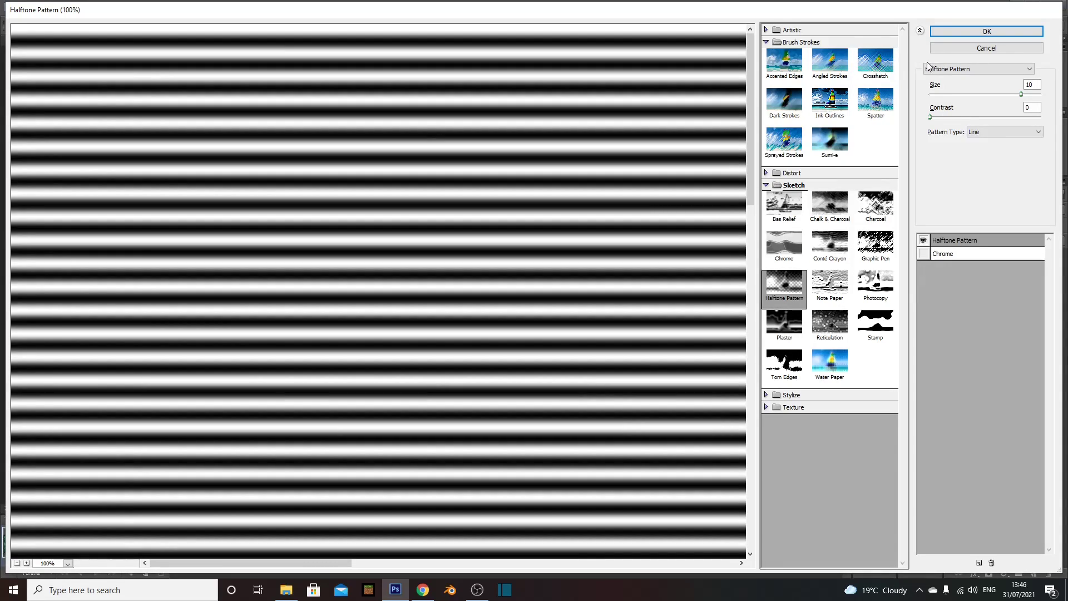
left_click(983, 134)
left_click(983, 136)
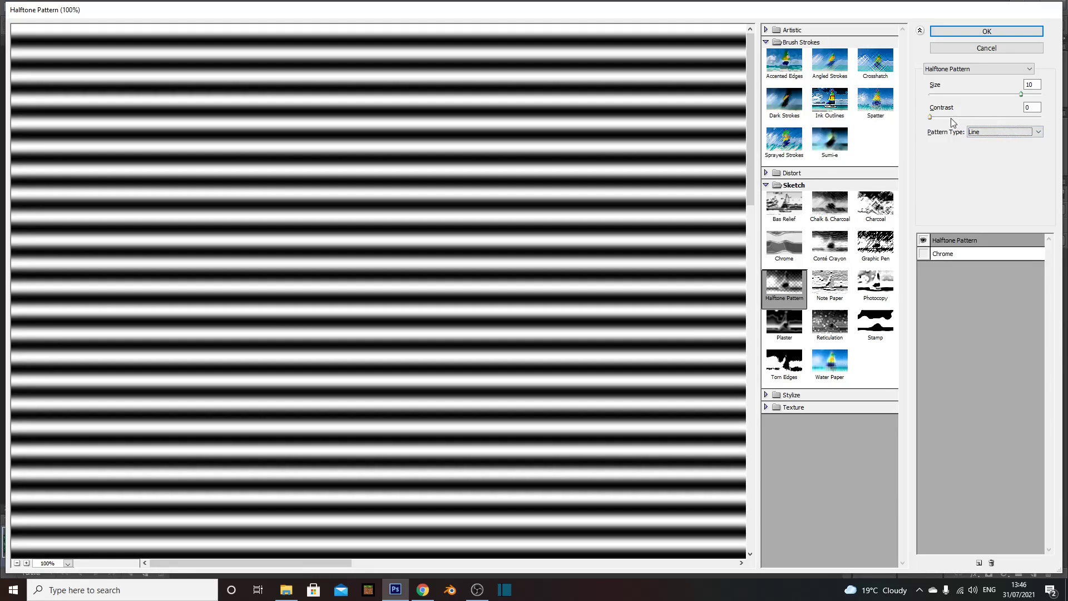
mouse_move(1020, 94)
left_mouse_down()
mouse_move(948, 101)
mouse_move(1017, 97)
left_mouse_up()
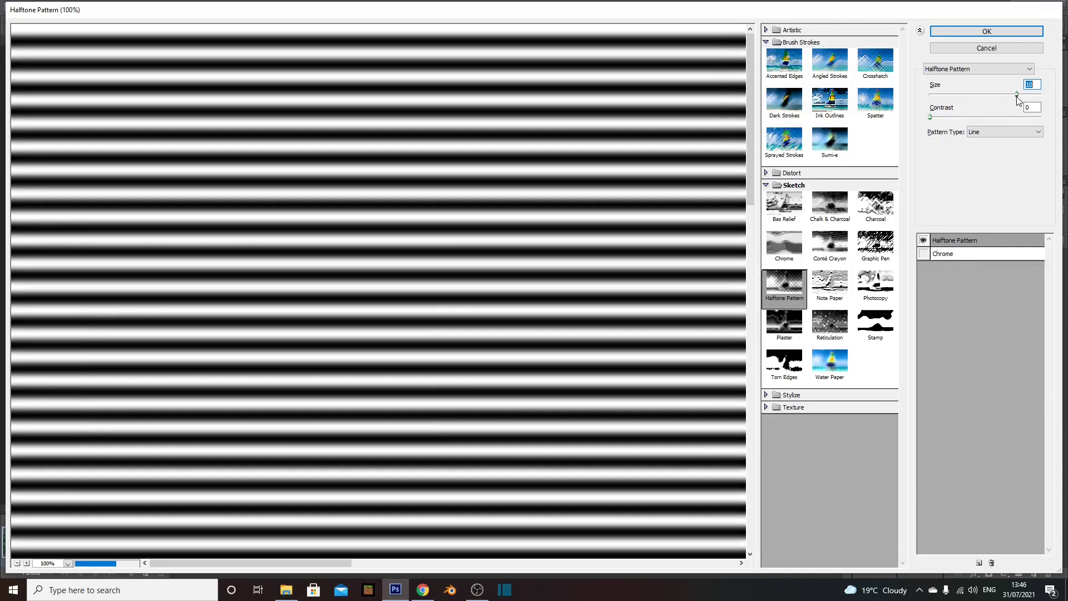
left_click(984, 31)
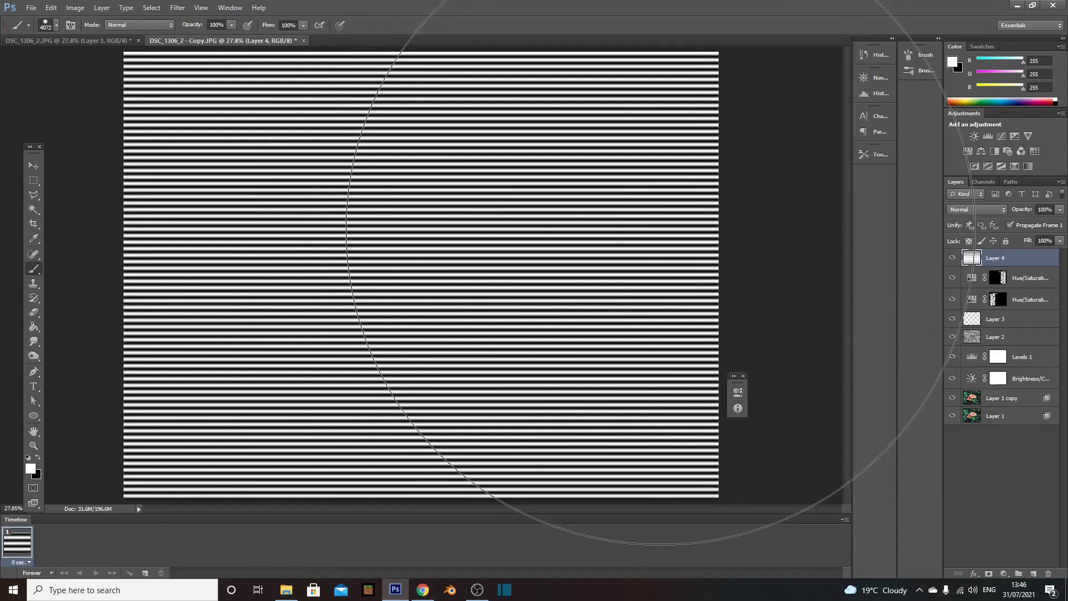
Blend the line pattern layer with Darken and lower its opacity to 29%.
left_click(976, 209)
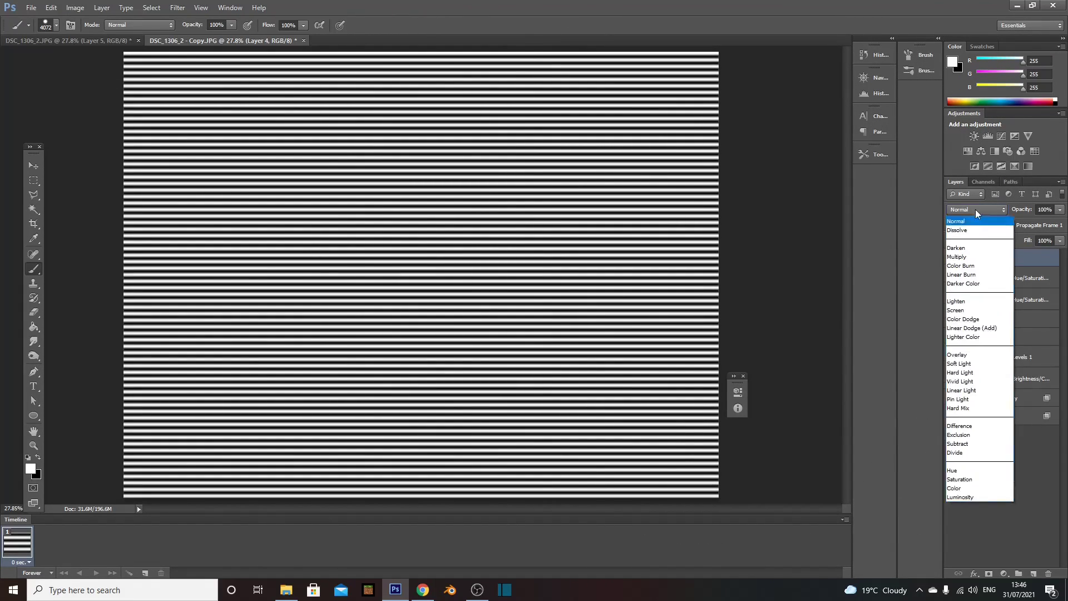
left_click(962, 248)
left_click(1059, 209)
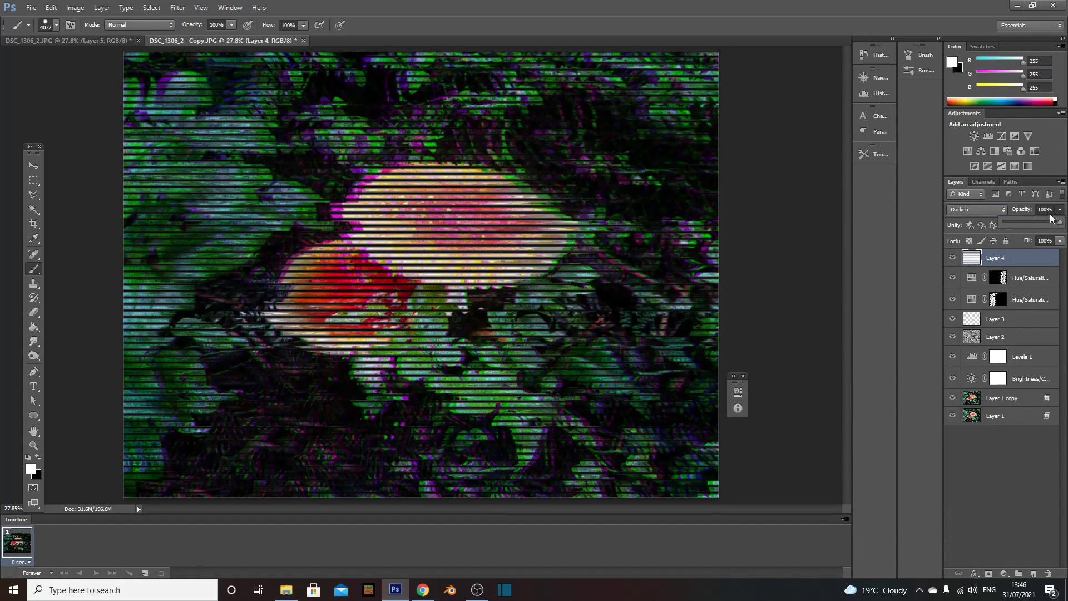
left_click_drag(1011, 219, 1022, 222)
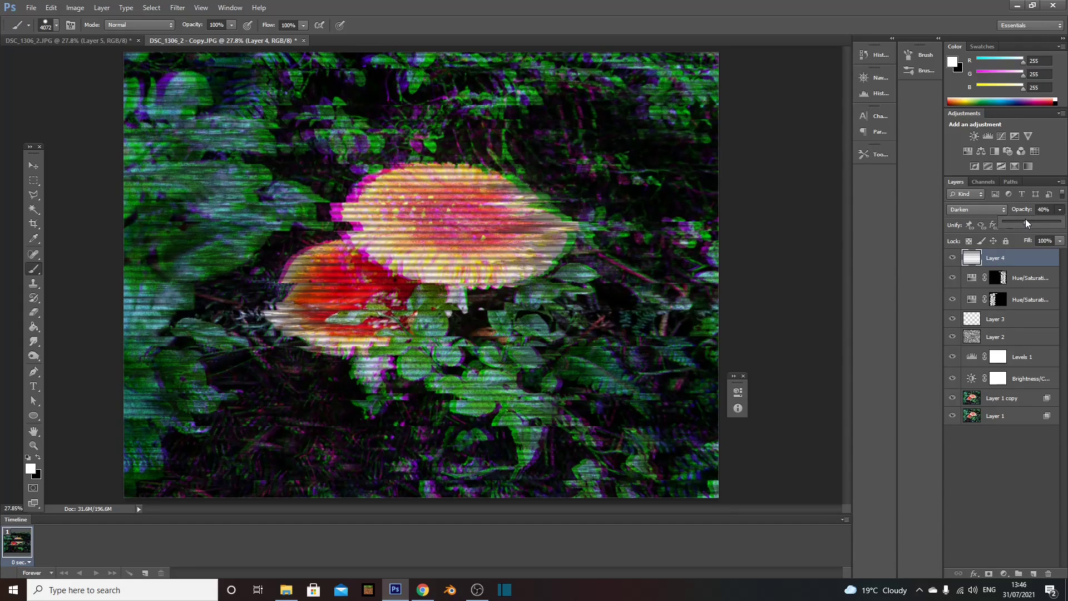
left_click_drag(1035, 225, 1061, 221)
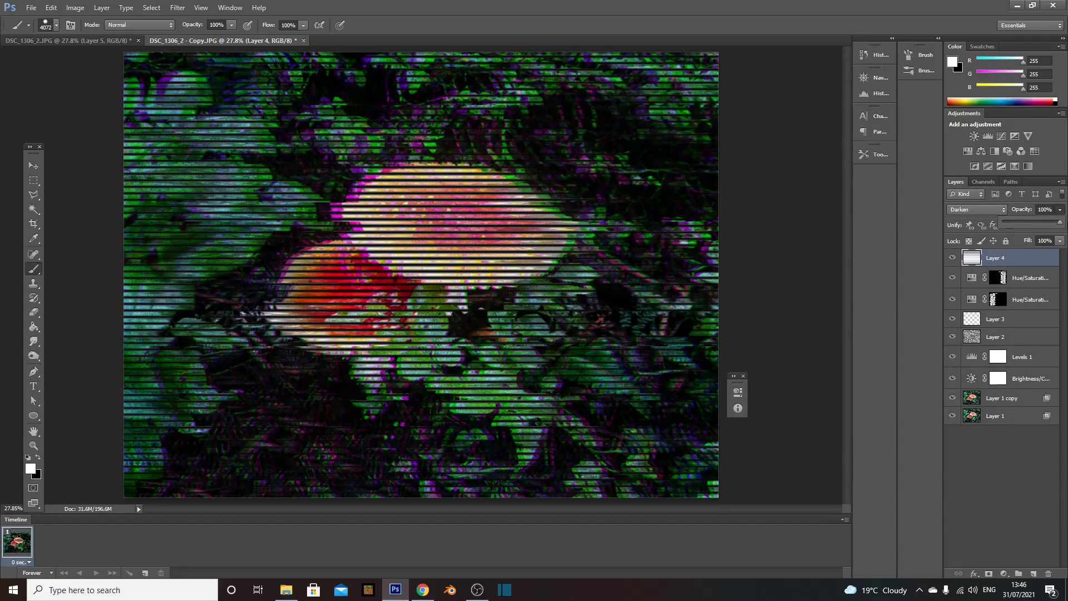
left_click_drag(1016, 226, 1012, 225)
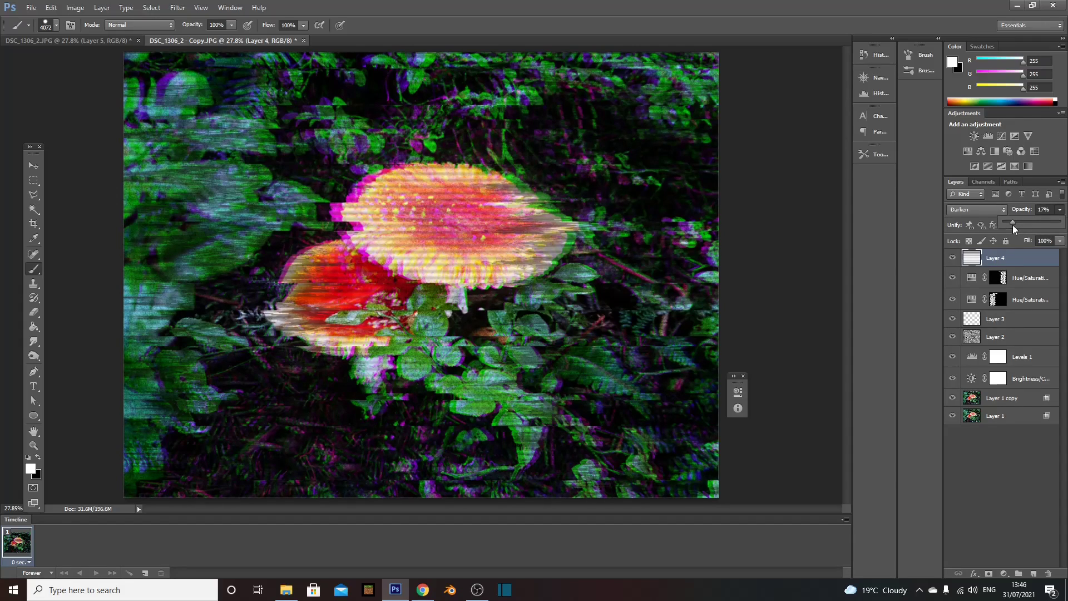
left_click_drag(1020, 222, 1021, 222)
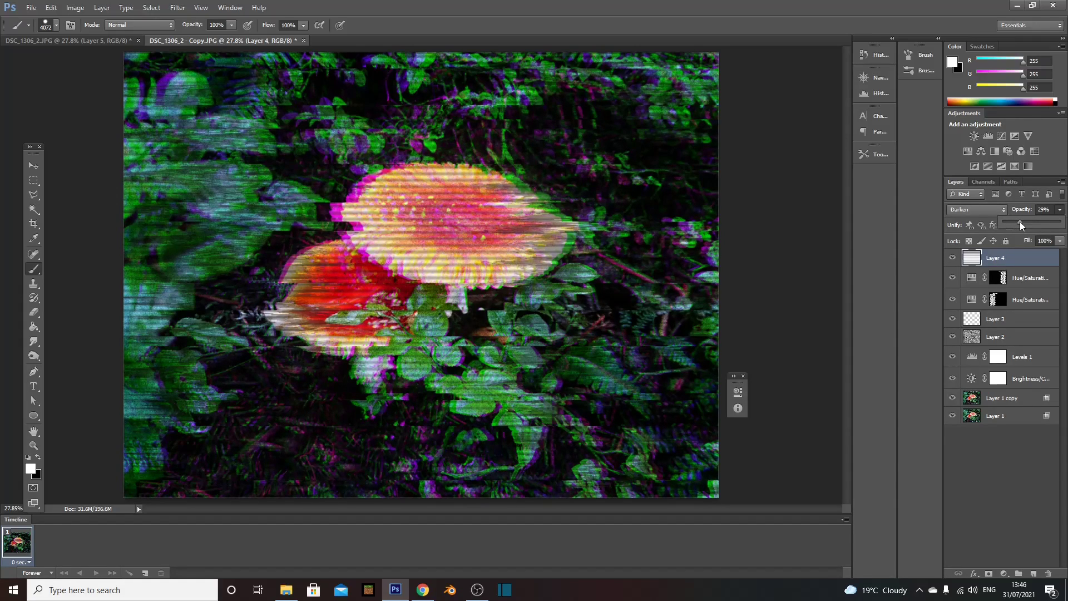
Add white text reading PLAY in the VCR OSD Mono font at 400 pt on the photo.
left_click(52, 37)
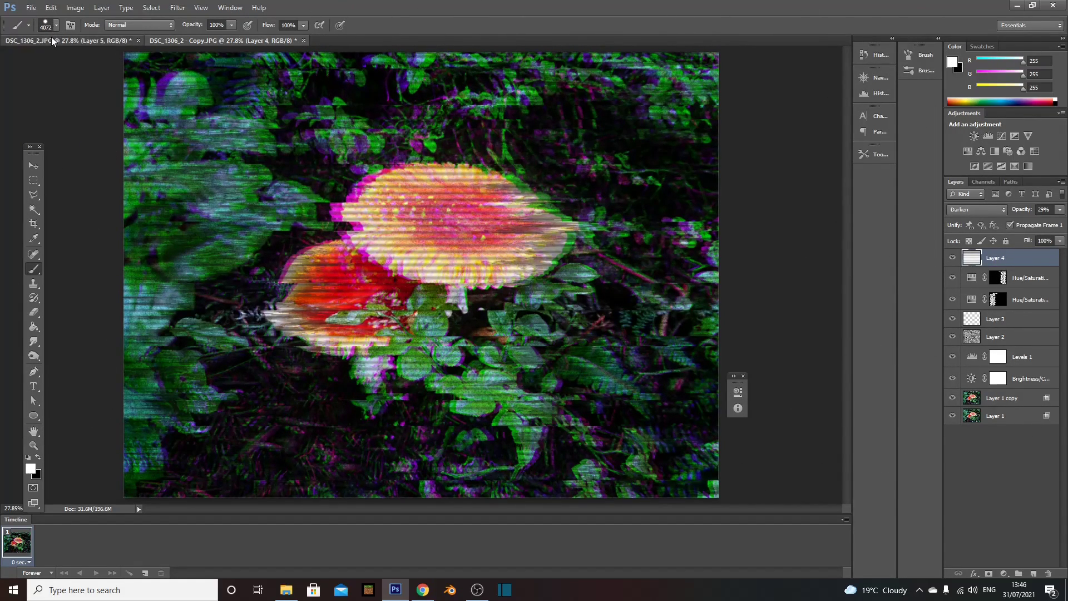
key("t")
left_click(209, 244)
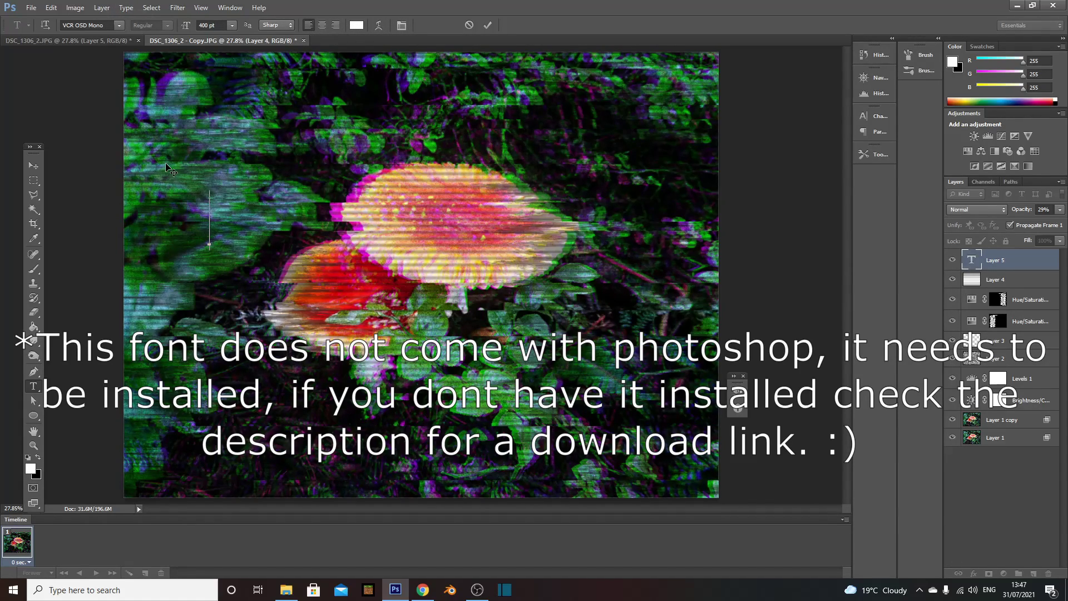
type("P")
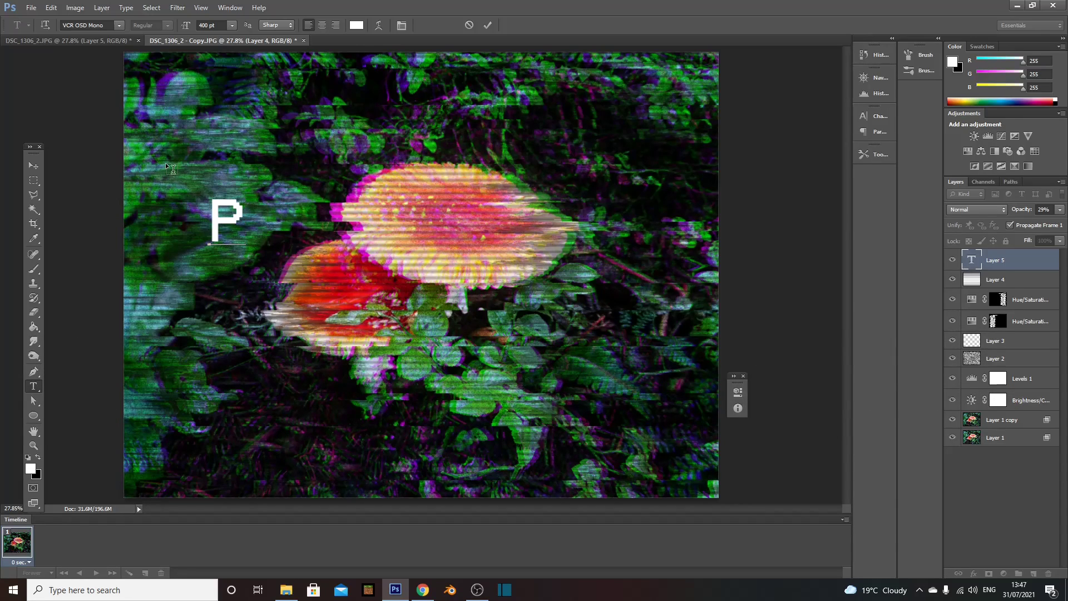
type("LAY")
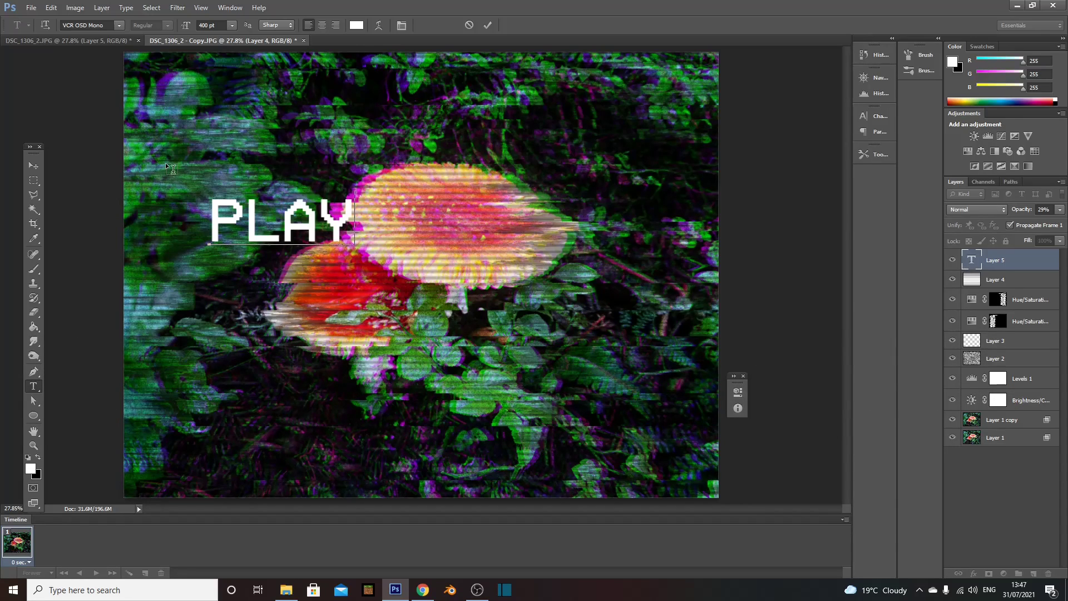
Place the PLAY text in the photo's upper-left corner and scale it down to about 308 pt.
left_click(31, 169)
left_click_drag(323, 234, 248, 103)
key("ctrl+t")
left_click_drag(280, 118, 236, 96)
key("Return")
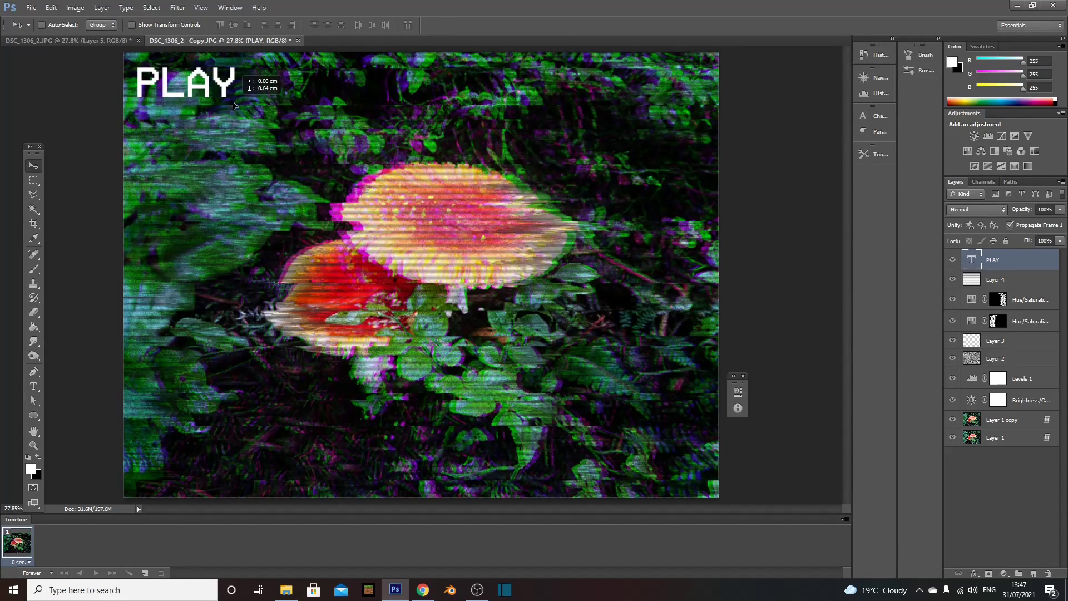
key("ctrl+t")
Duplicate the PLAY text to the photo's upper-right corner and change the copy to read 01:28.
left_click_drag(236, 104, 559, 100)
key("Return")
key("t")
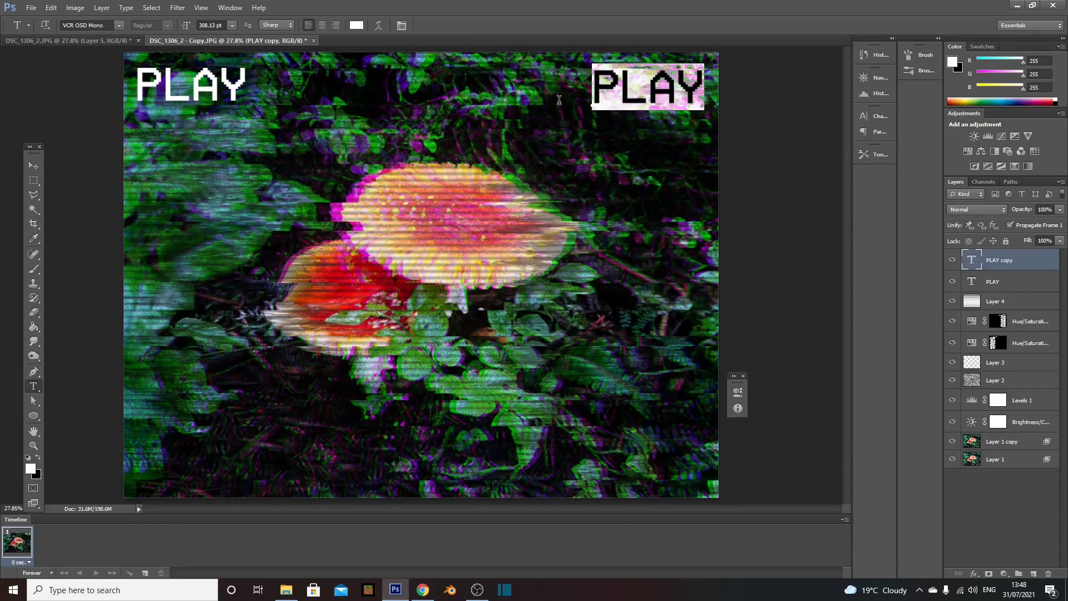
type("01.")
key("BackSpace")
type(":28")
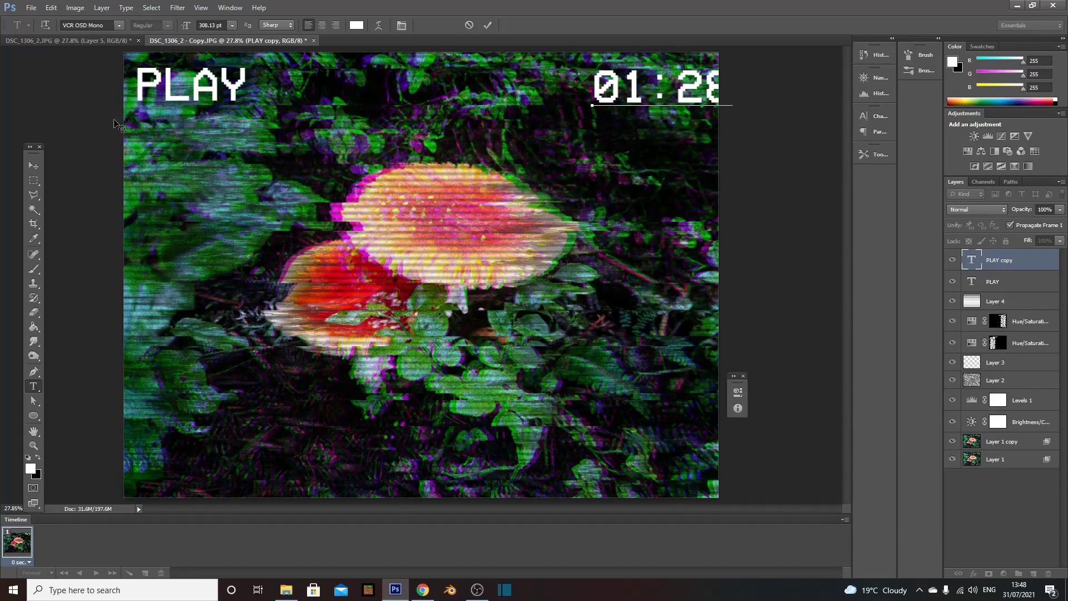
Move the 01:28 text fully inside the photo's right edge and scale it to about 92%.
left_click(31, 165)
left_click_drag(643, 102, 618, 102)
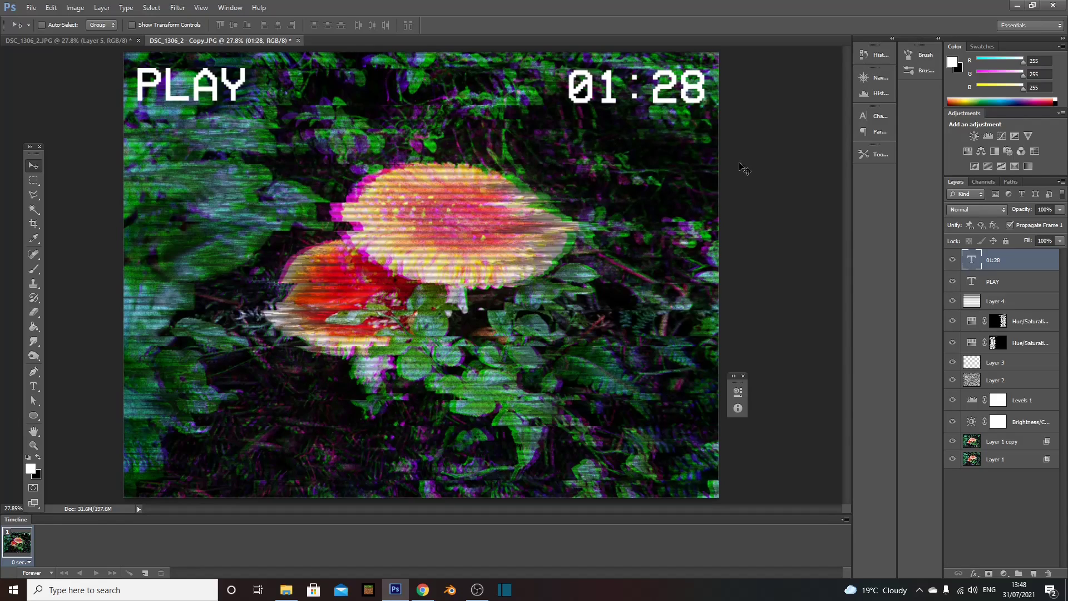
key("ctrl+t")
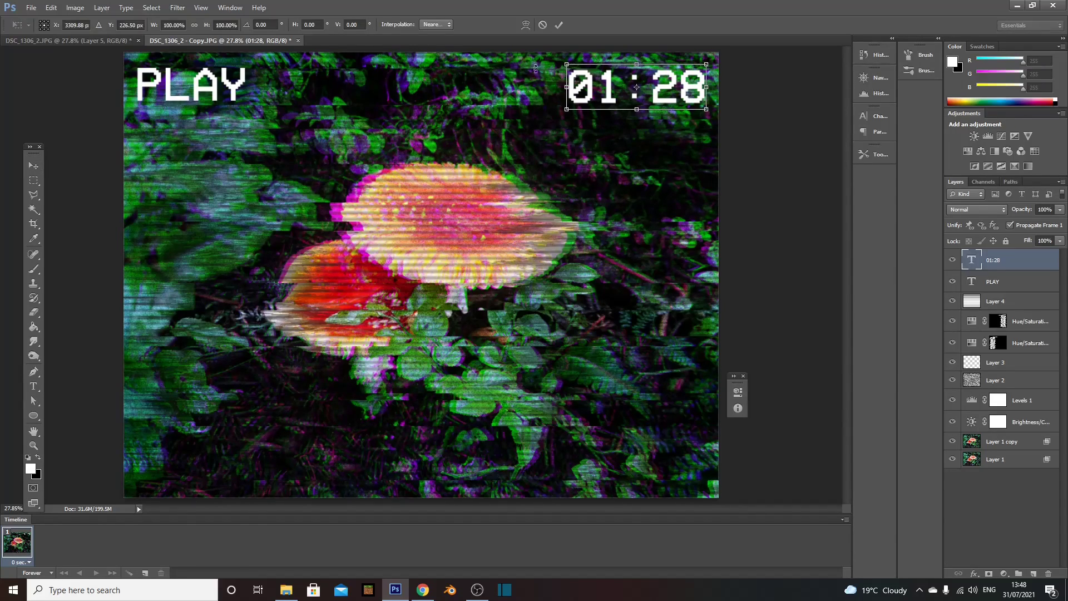
left_click_drag(566, 110, 578, 106)
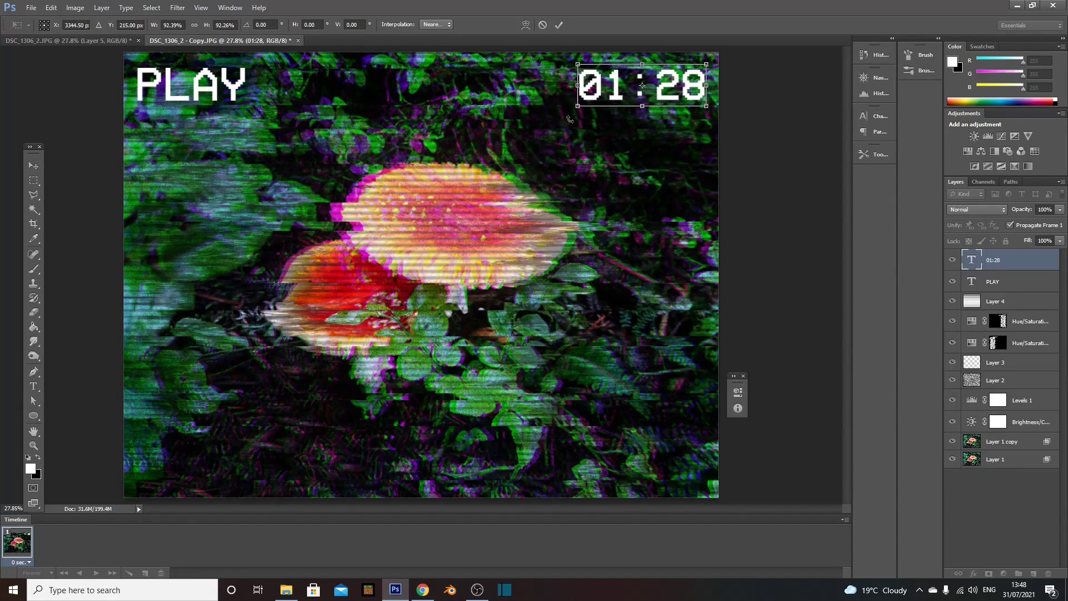
key("Return")
Duplicate the 01:28 text to the photo's lower-right corner and change the copy to read AM 02:04.
left_click_drag(664, 74, 653, 447)
key("ctrl+j")
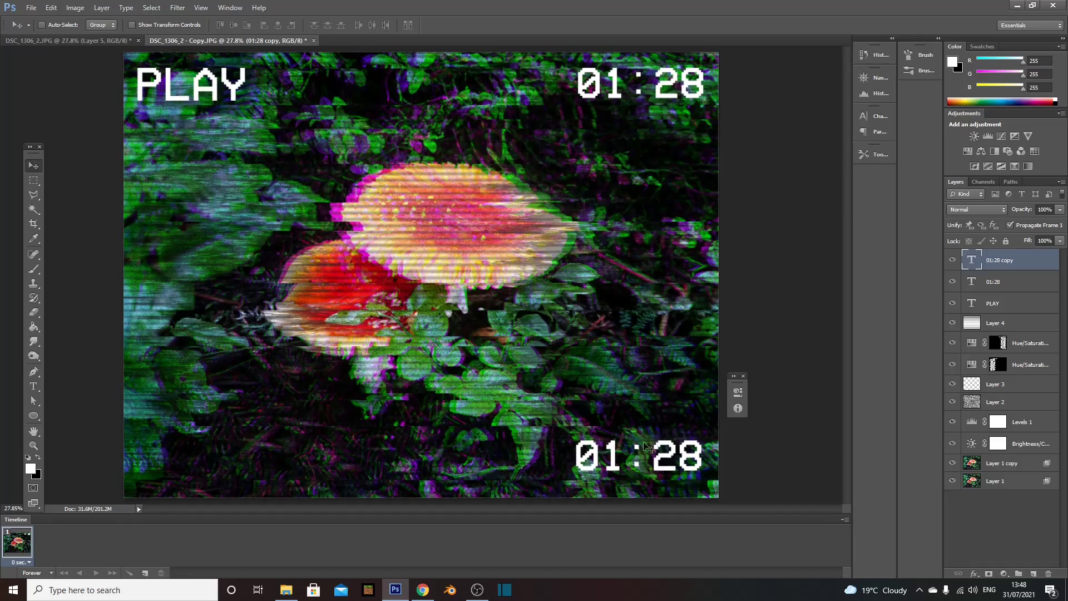
left_click(33, 371)
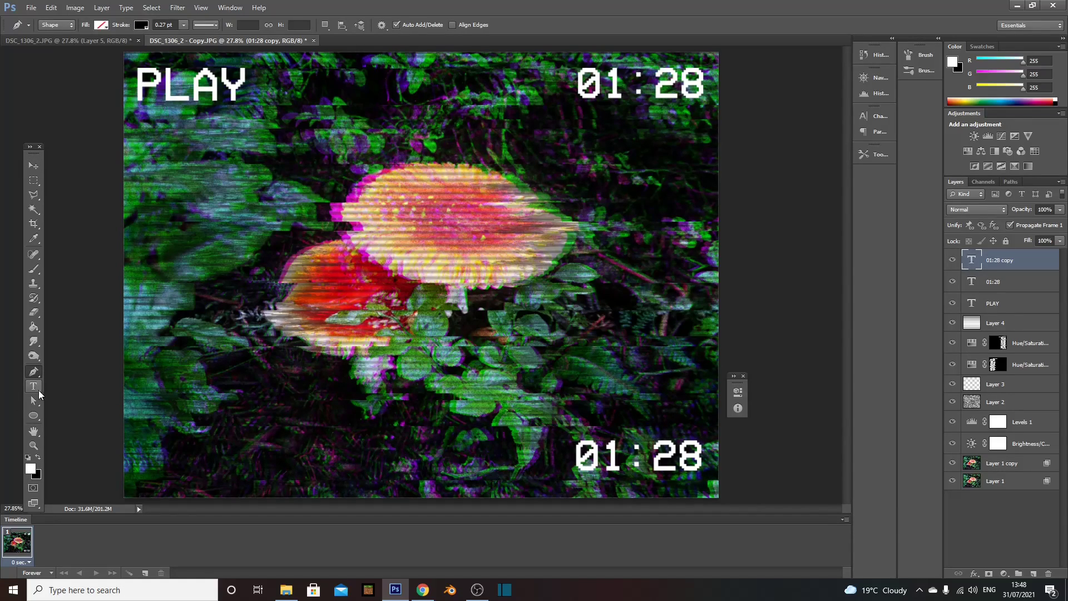
left_click(34, 386)
left_click_drag(697, 452, 546, 461)
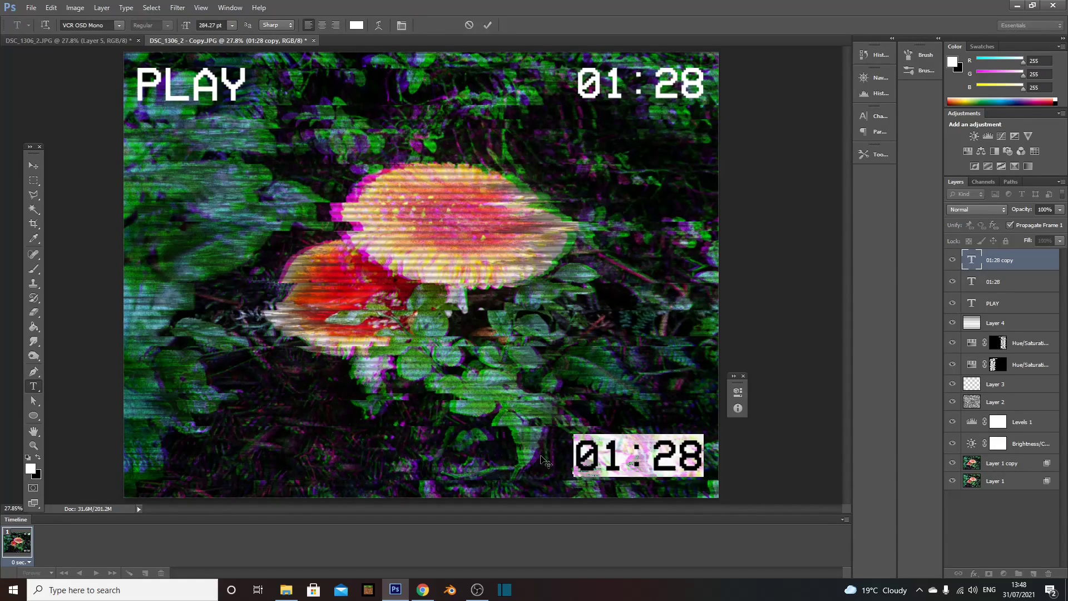
key("BackSpace")
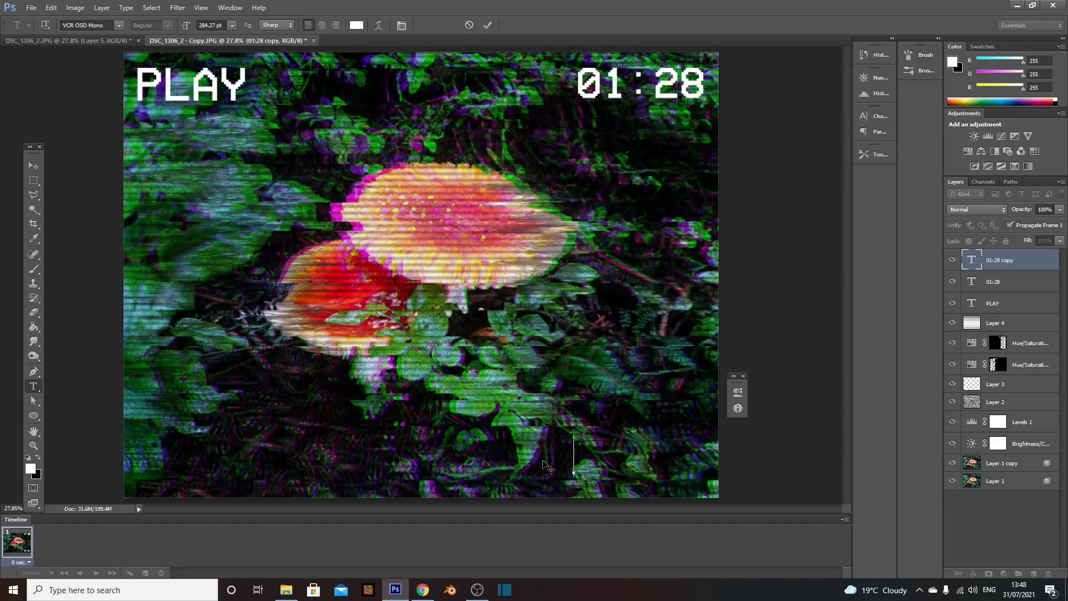
type("Am")
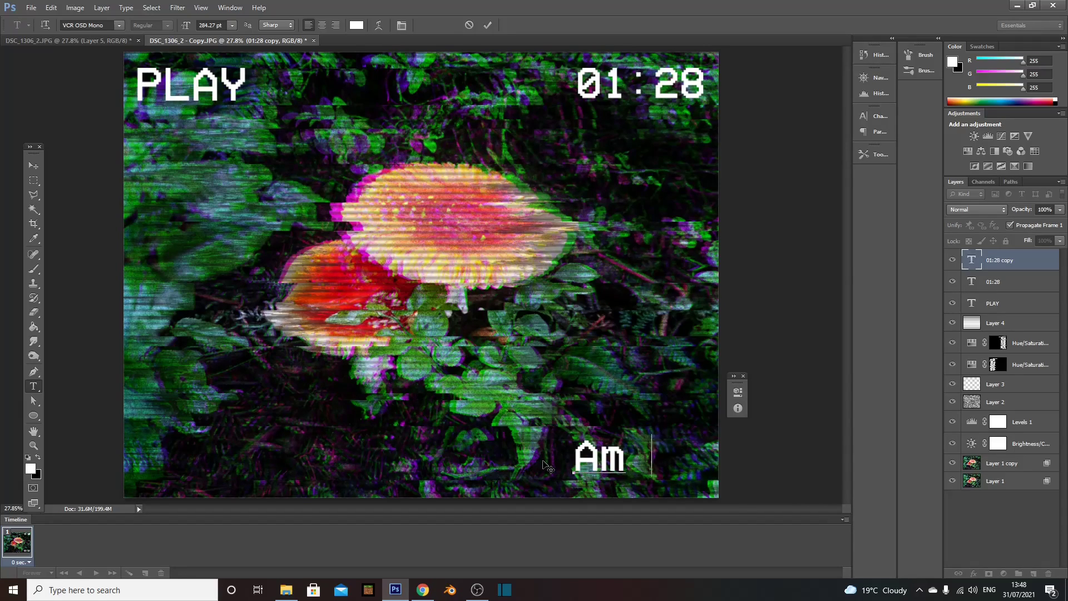
key("BackSpace")
type("M 02:")
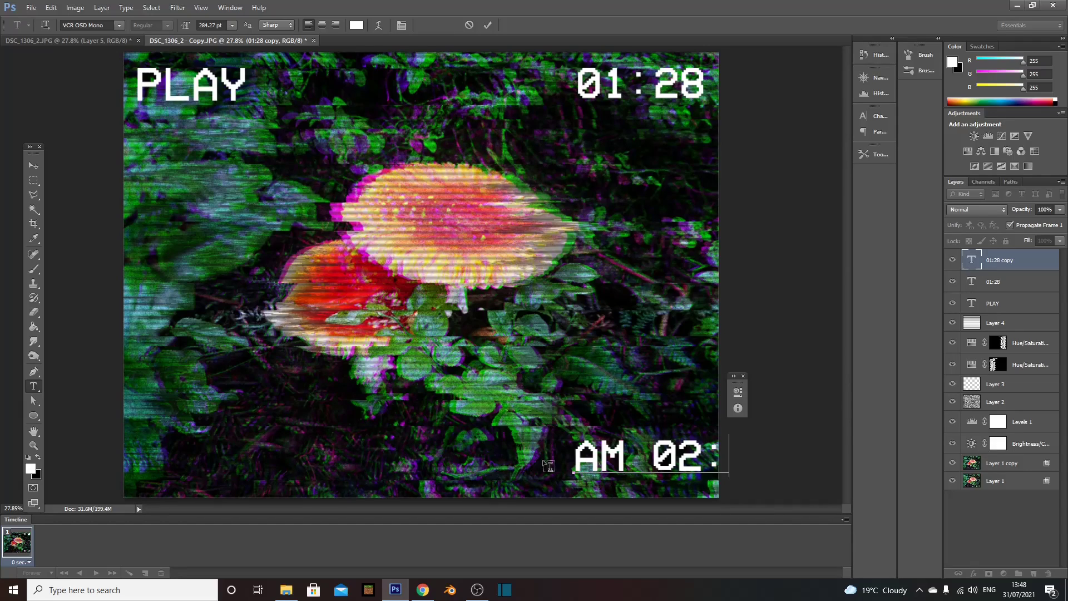
type("30")
left_click(33, 180)
left_click(33, 165)
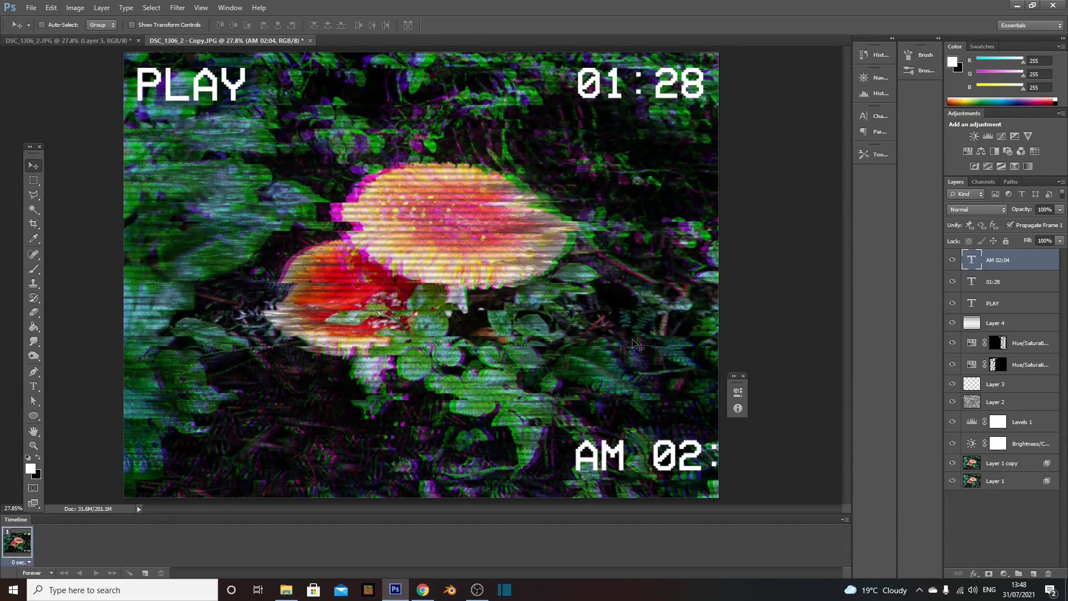
Duplicate the AM 02:04 text to a line directly below it and change the copy to read 08/12.1998.
left_click_drag(650, 465, 629, 465)
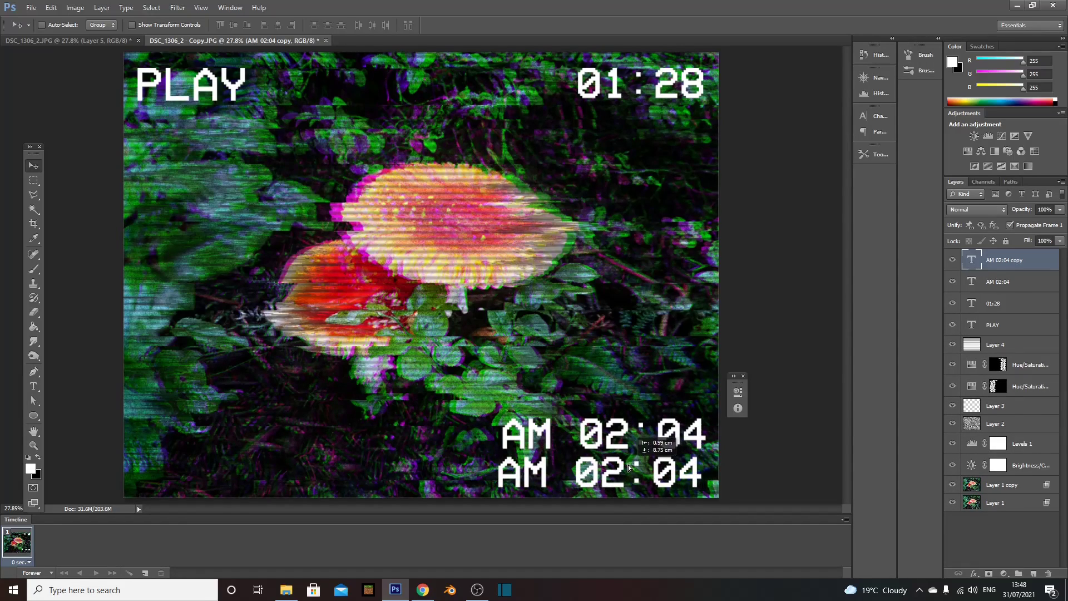
left_click(33, 386)
left_click_drag(700, 476, 392, 467)
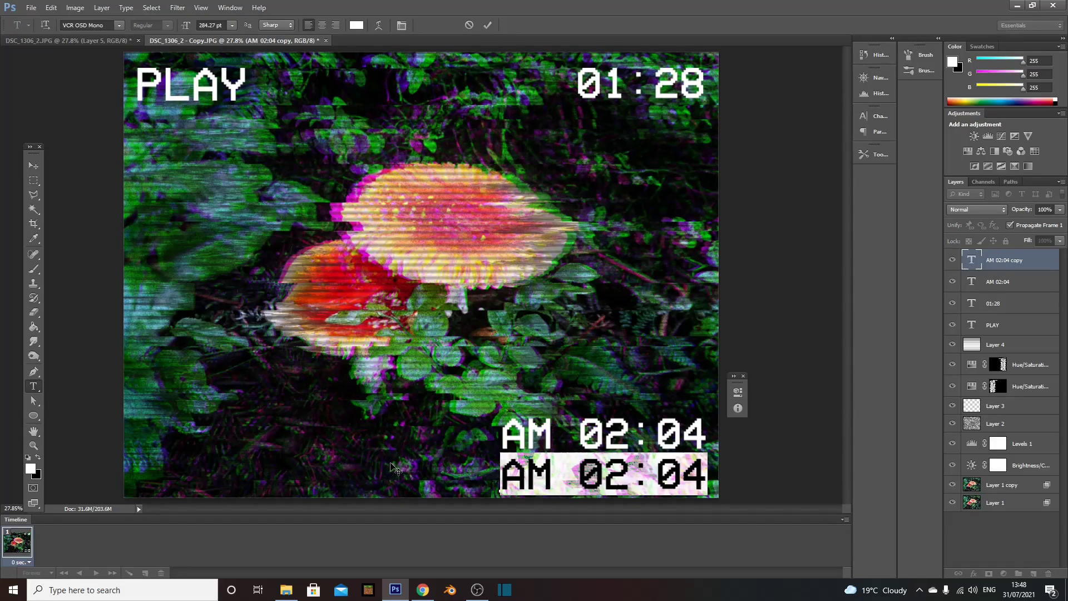
key("BackSpace")
type("AUGH")
key("BackSpace")
key("BackSpace")
key("BackSpace")
key("BackSpace")
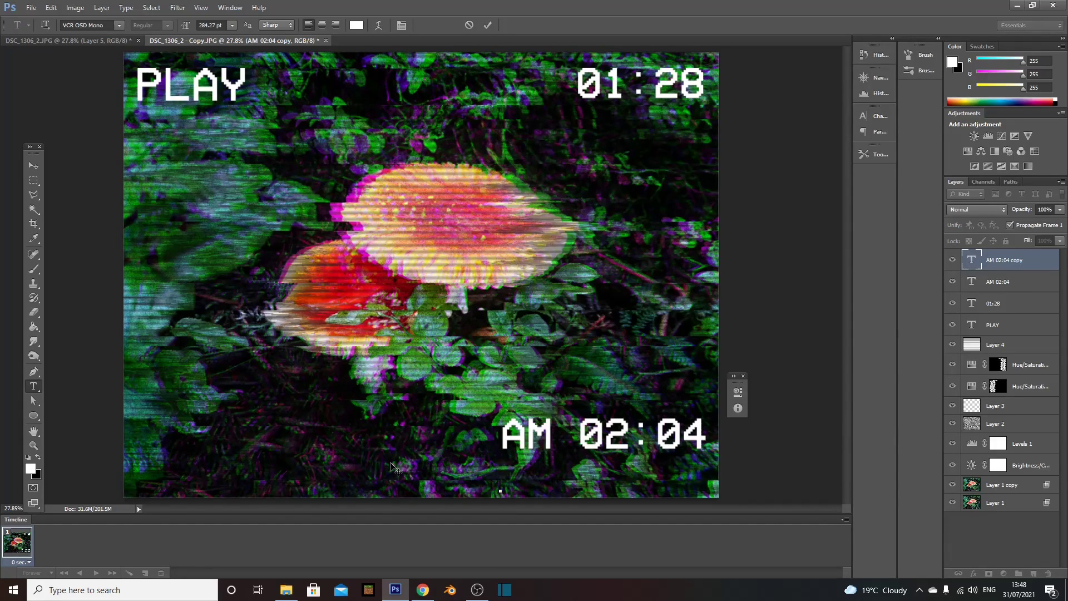
type("0")
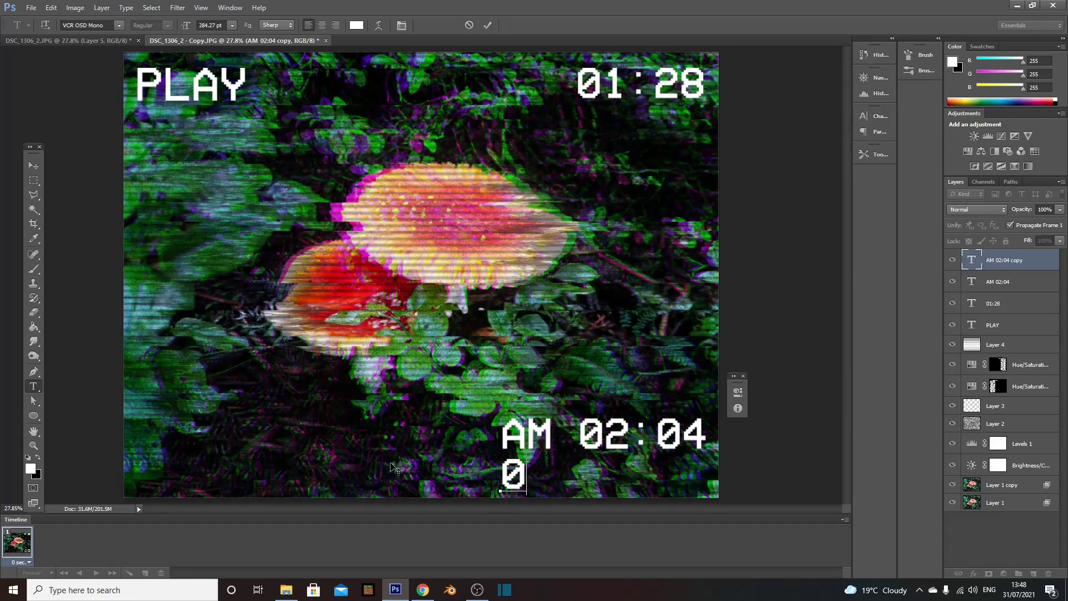
type("8/")
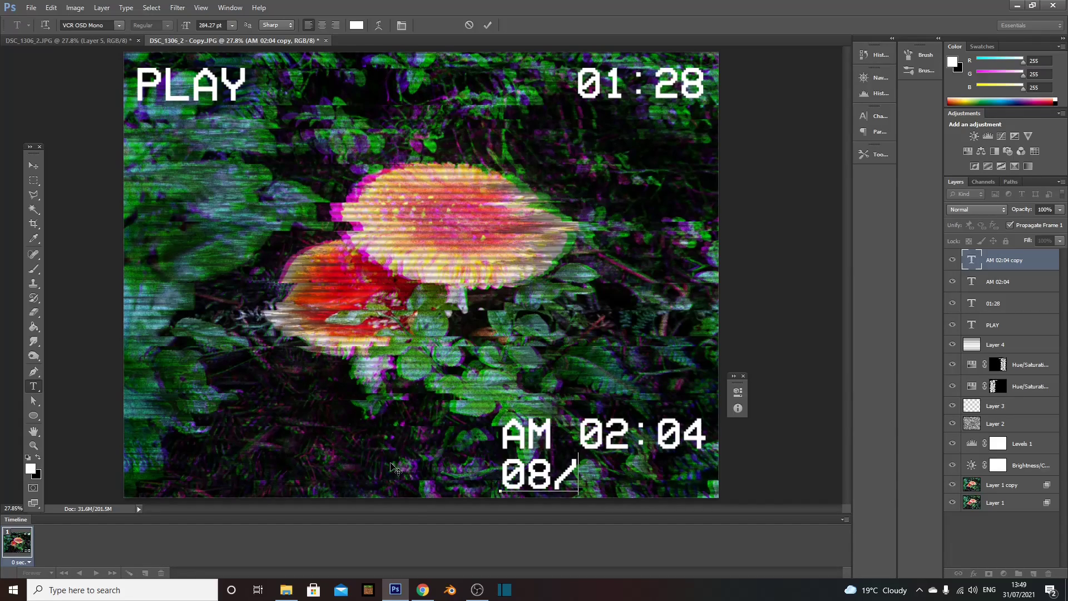
type("12.1")
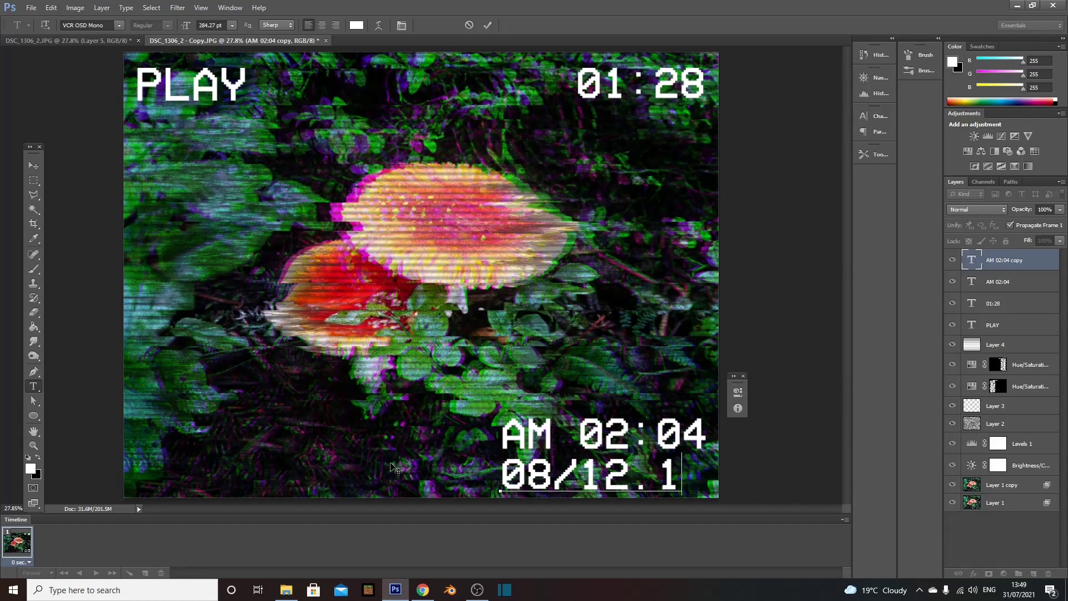
type("99")
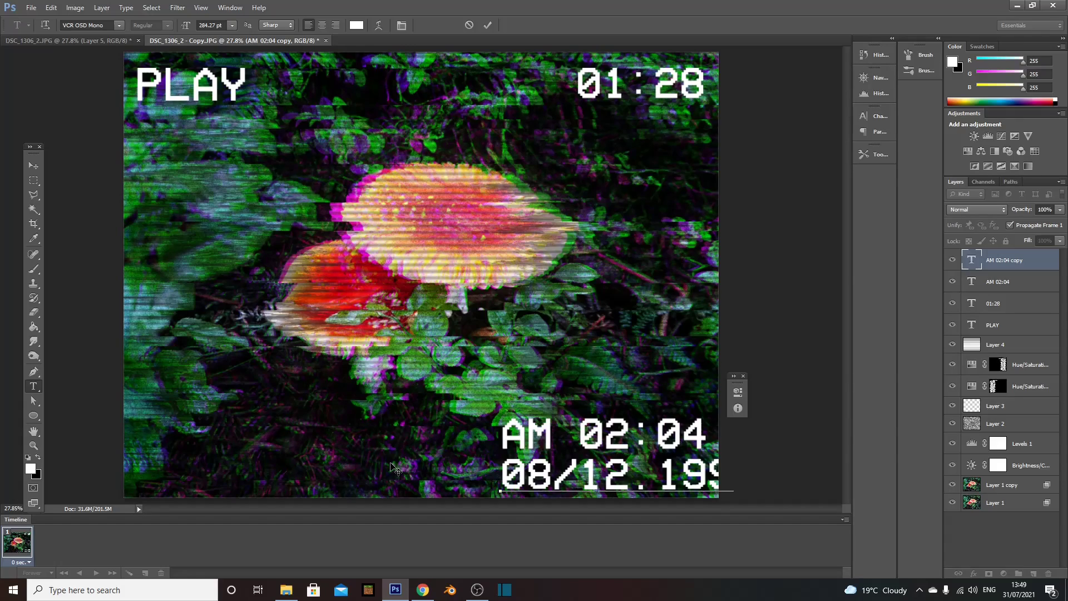
type("8")
Move the date line inside the photo's right edge and scale it down together with the AM 02:04 line.
left_click(34, 166)
left_click_drag(600, 506, 579, 458)
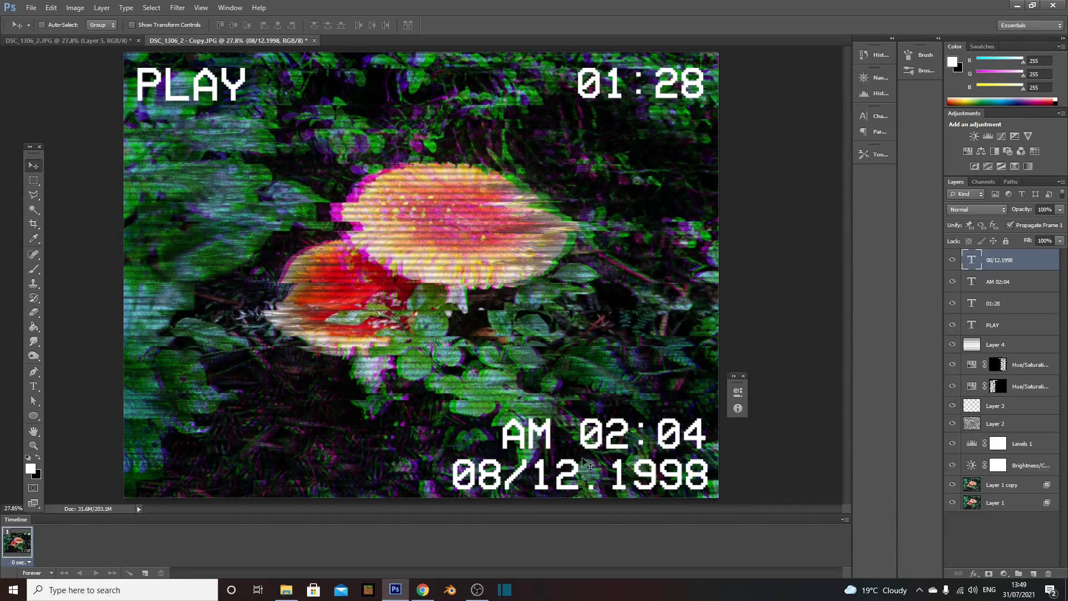
left_click(1010, 290, "ctrl")
key("ctrl+t")
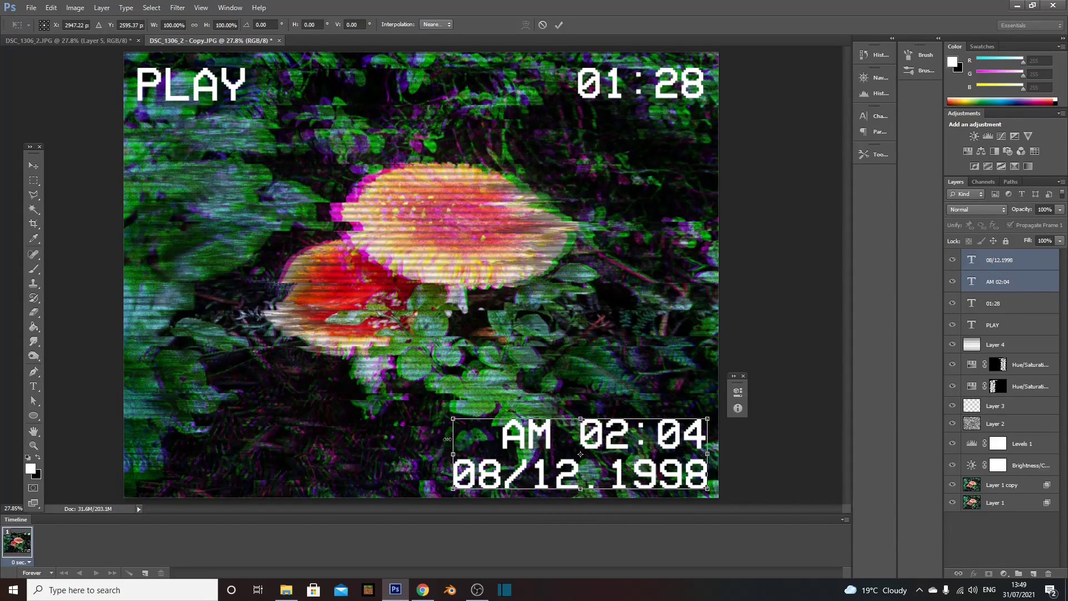
left_click_drag(454, 419, 501, 424)
key("Return")
left_click_drag(612, 441, 609, 437)
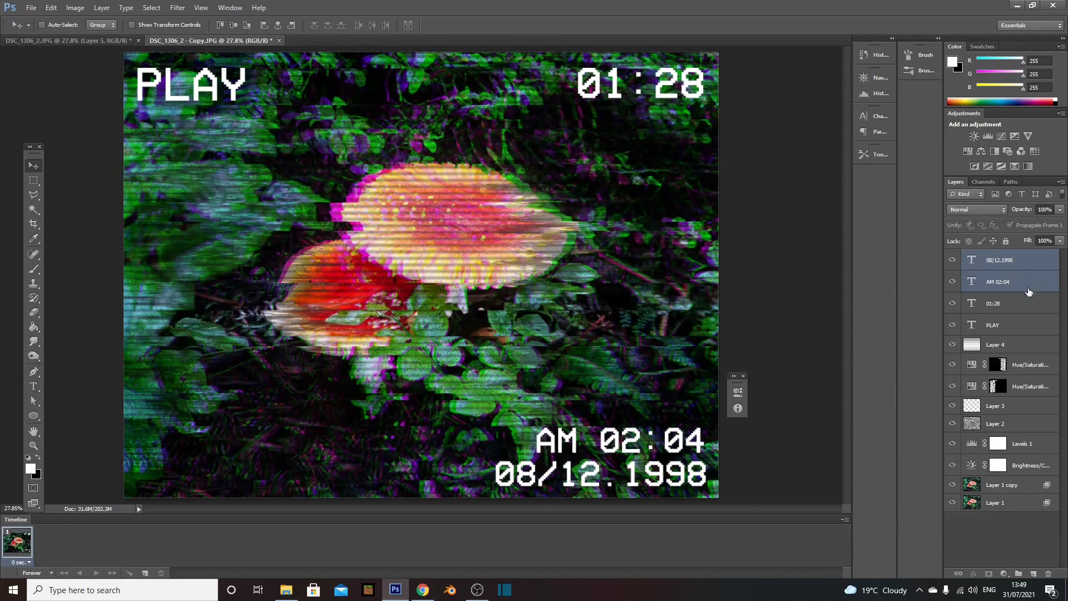
Group the four overlay text layers and turn off the green channel in the group's blending options.
left_click(1030, 328)
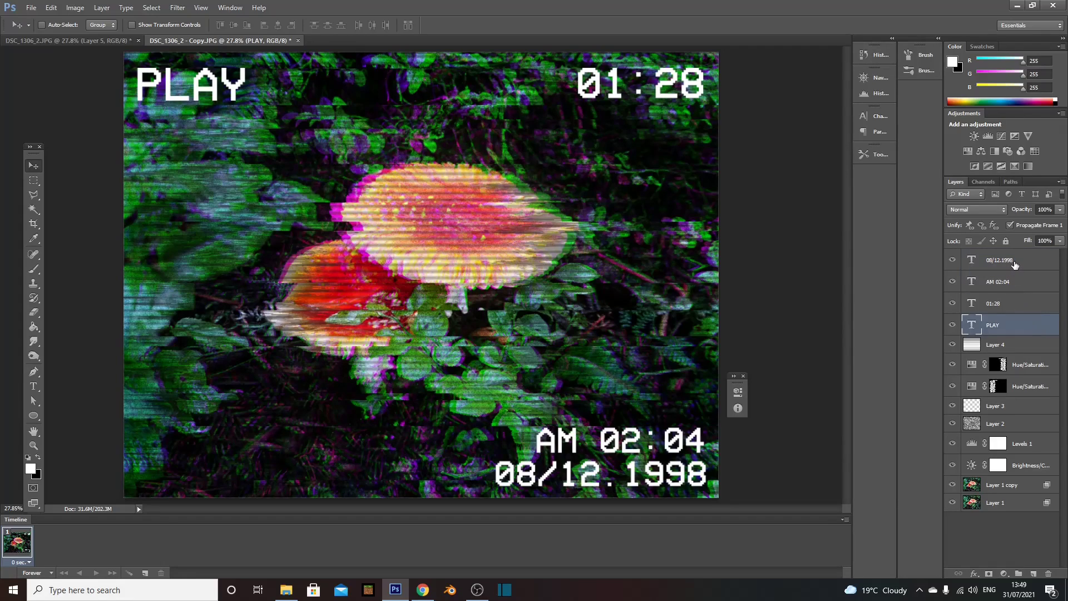
left_click(1015, 265, "shift")
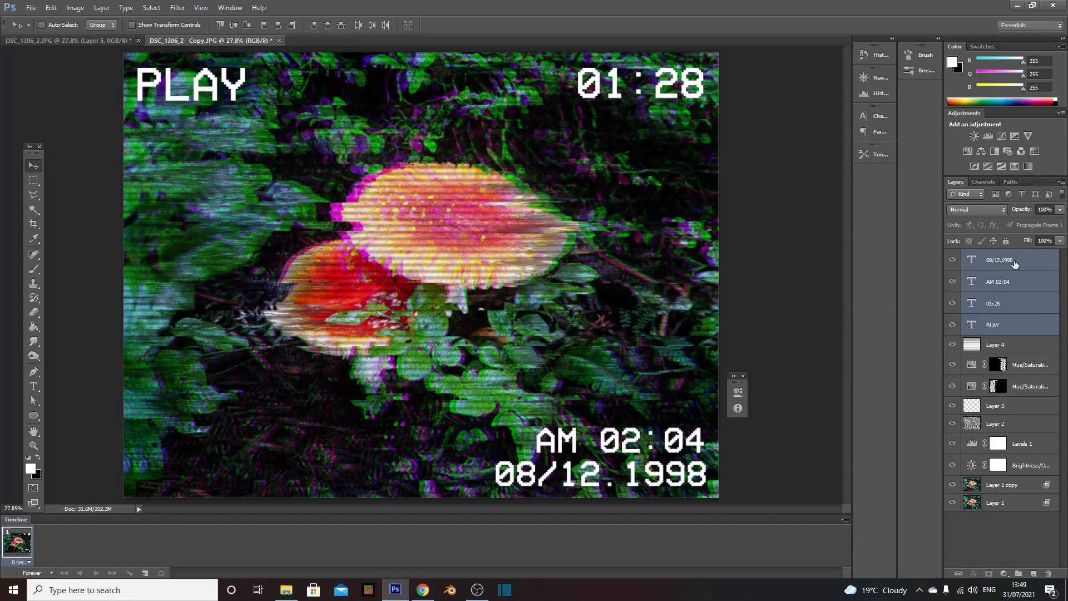
key("ctrl+g")
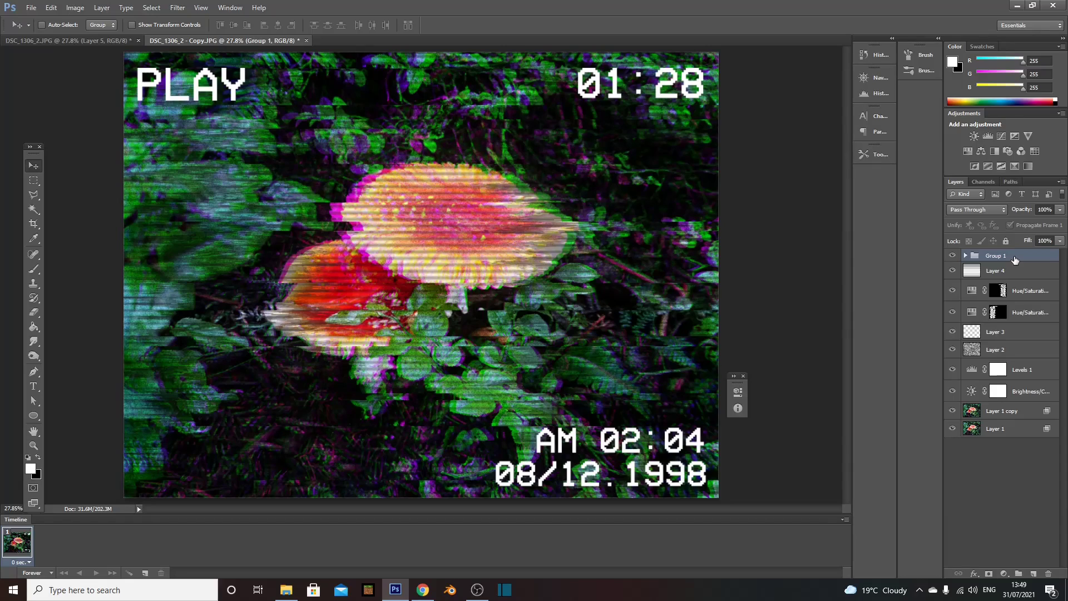
right_click(1014, 256)
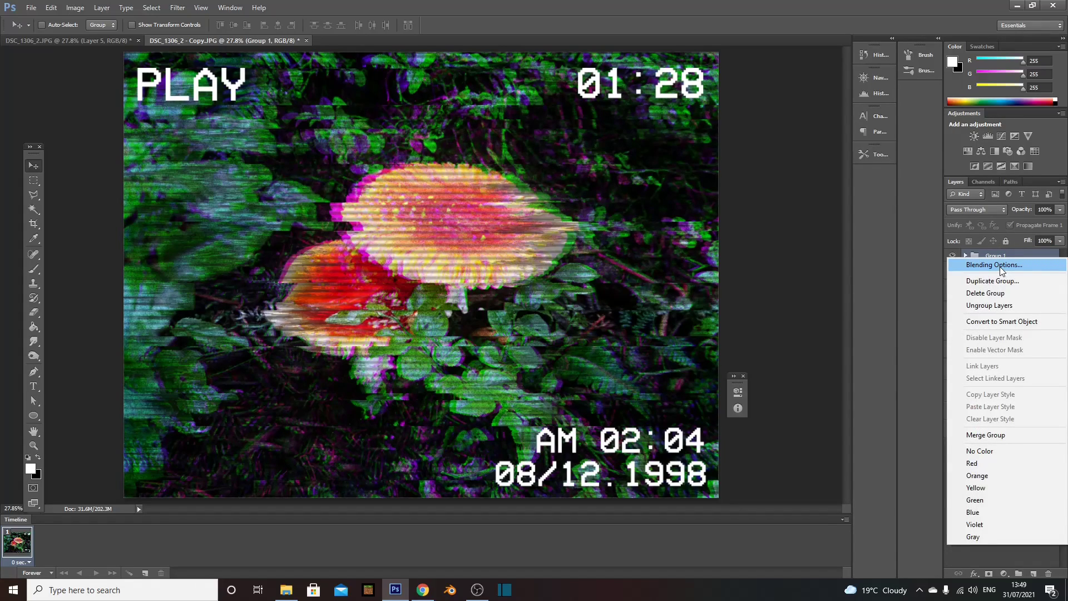
left_click(1002, 265)
left_click(855, 266)
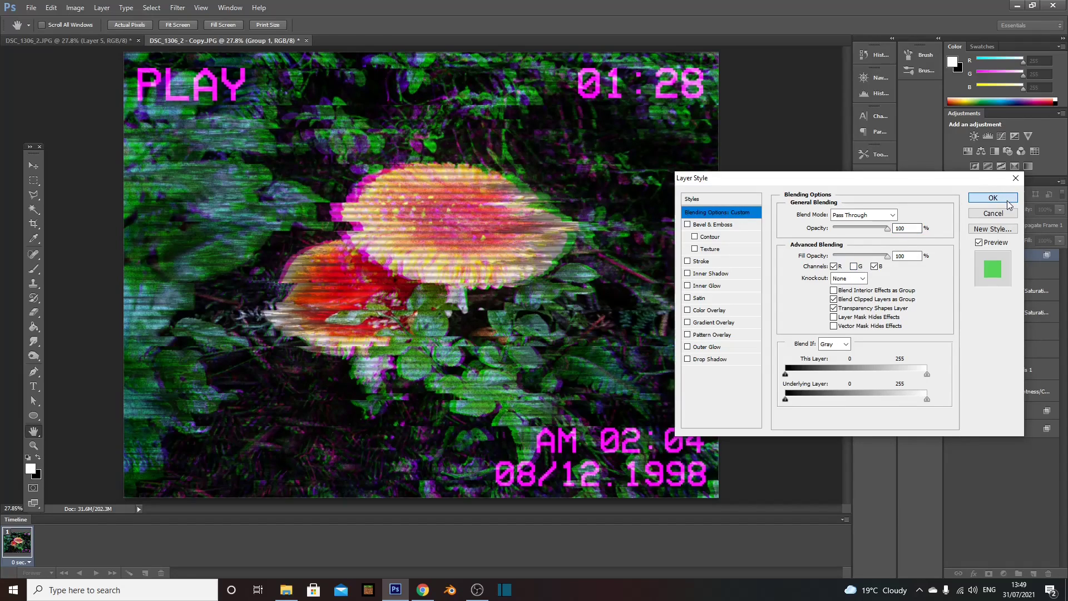
left_click(993, 197)
Duplicate the text group and restrict the copy to the green channel only, with red and blue turned off.
key("ctrl+j")
right_click(997, 255)
left_click(986, 257)
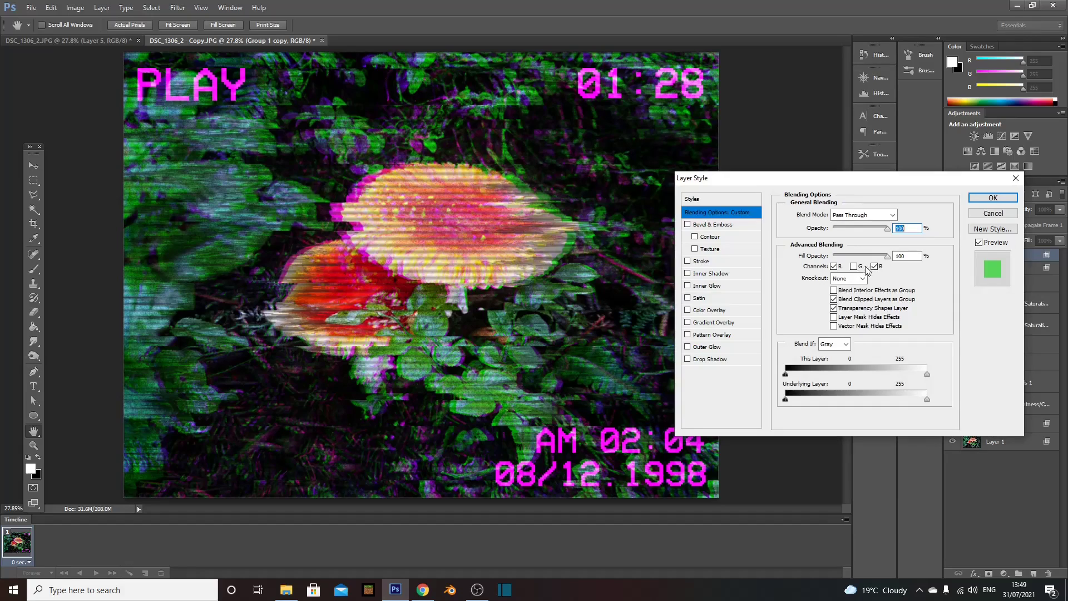
left_click(854, 267)
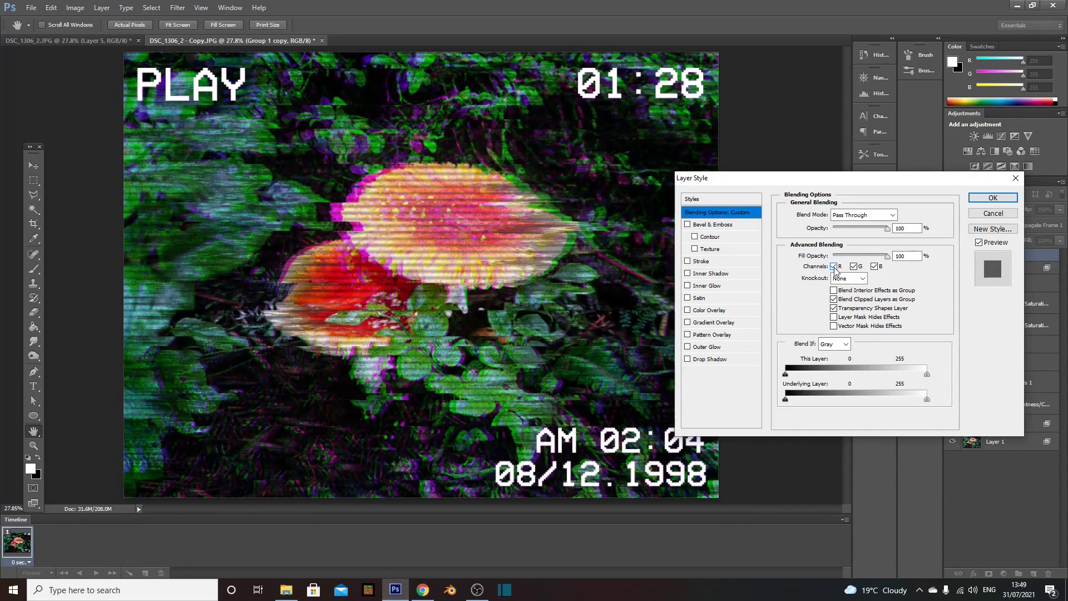
left_click(834, 267)
left_click(874, 267)
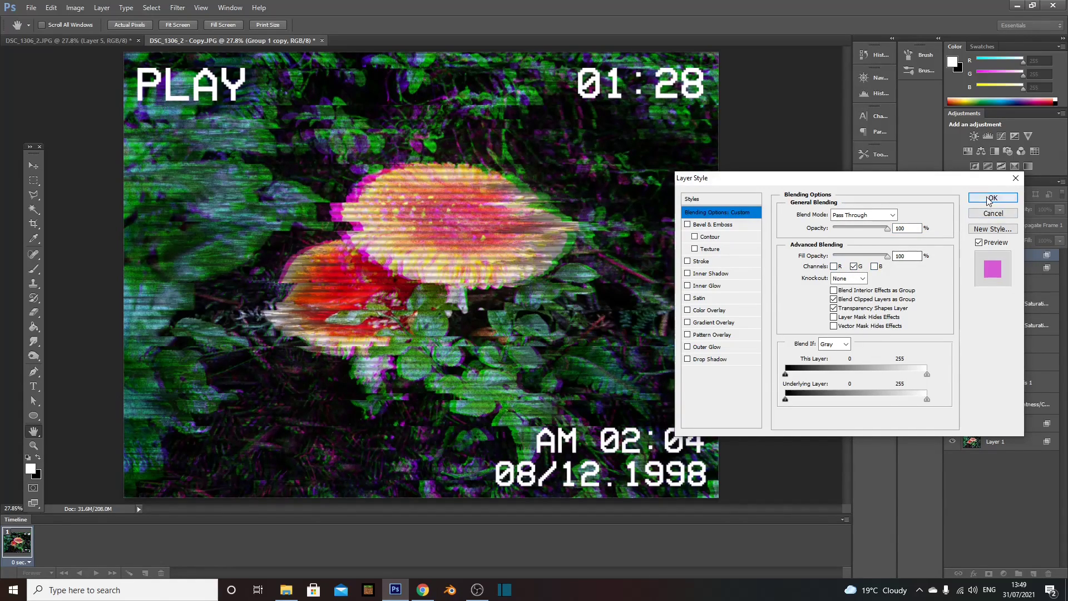
left_click(993, 198)
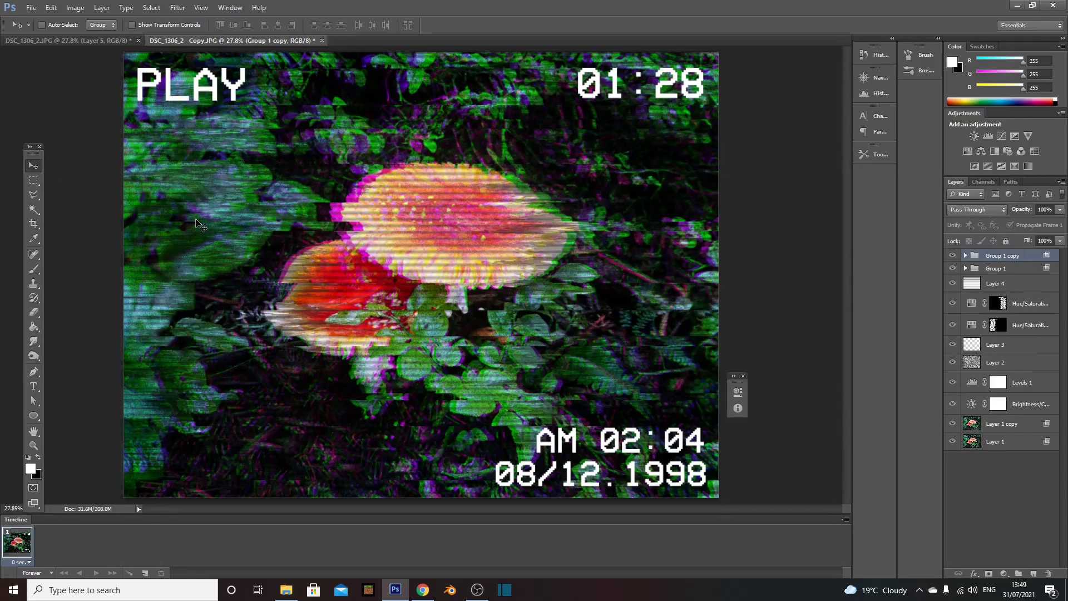
Nudge the green-only text group sideways so it sits slightly to the right of the original group.
key("Left")
key("Left")
key("Left")
key("Left")
key("Left")
key("Left")
key("Left")
key("Left")
key("Left")
key("Left")
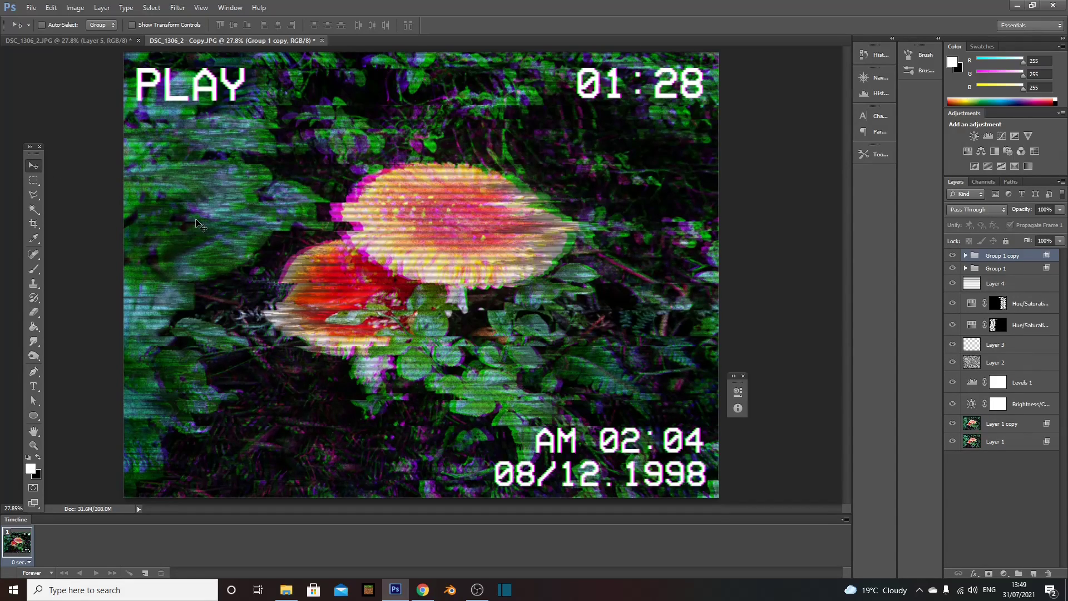
key("Right")
key("Right")
key("Right")
key("Right")
key("Right")
key("Right")
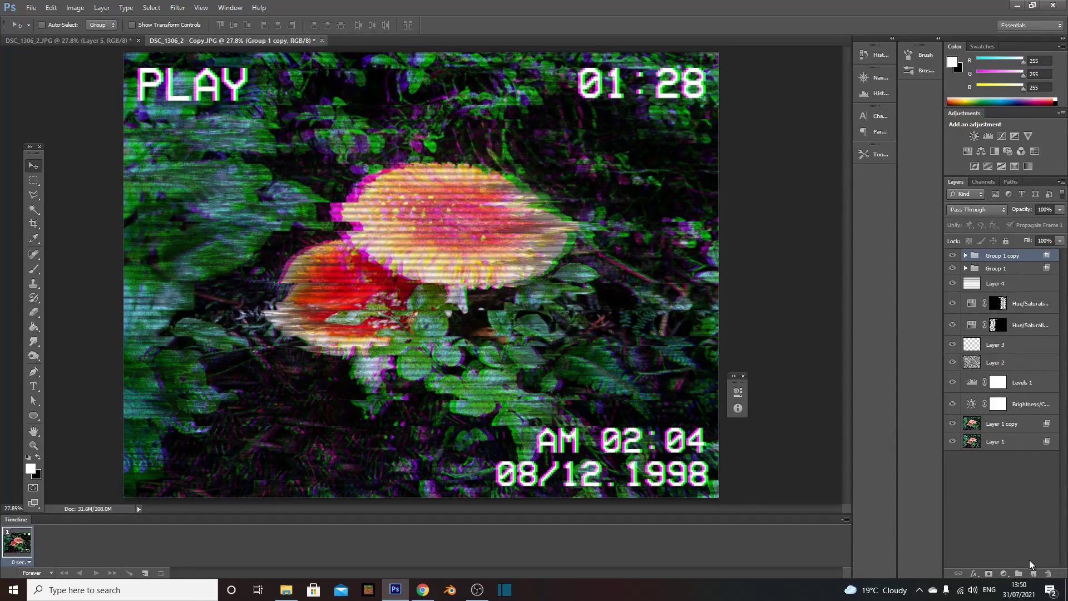
Add a Hue/Saturation adjustment above all layers with saturation -17 and lightness about -13.
left_click(967, 151)
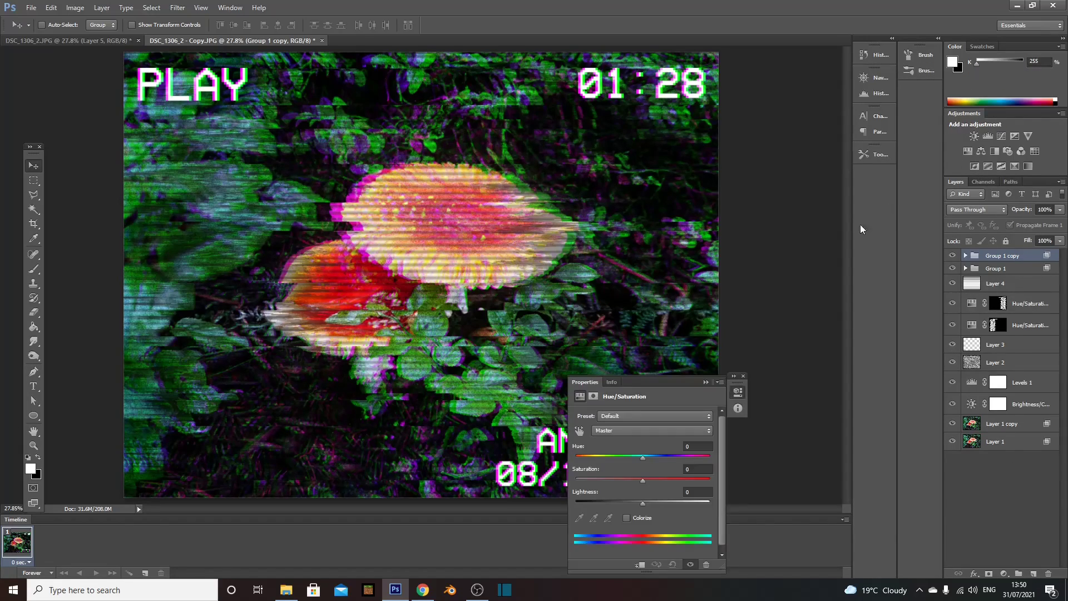
left_click(630, 503)
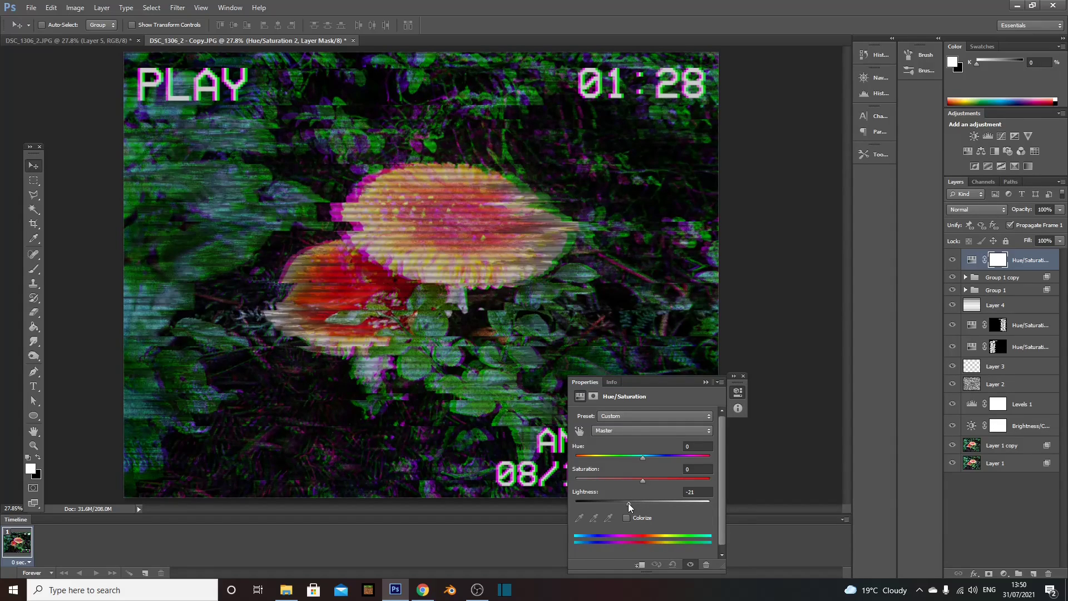
left_click_drag(635, 478, 632, 480)
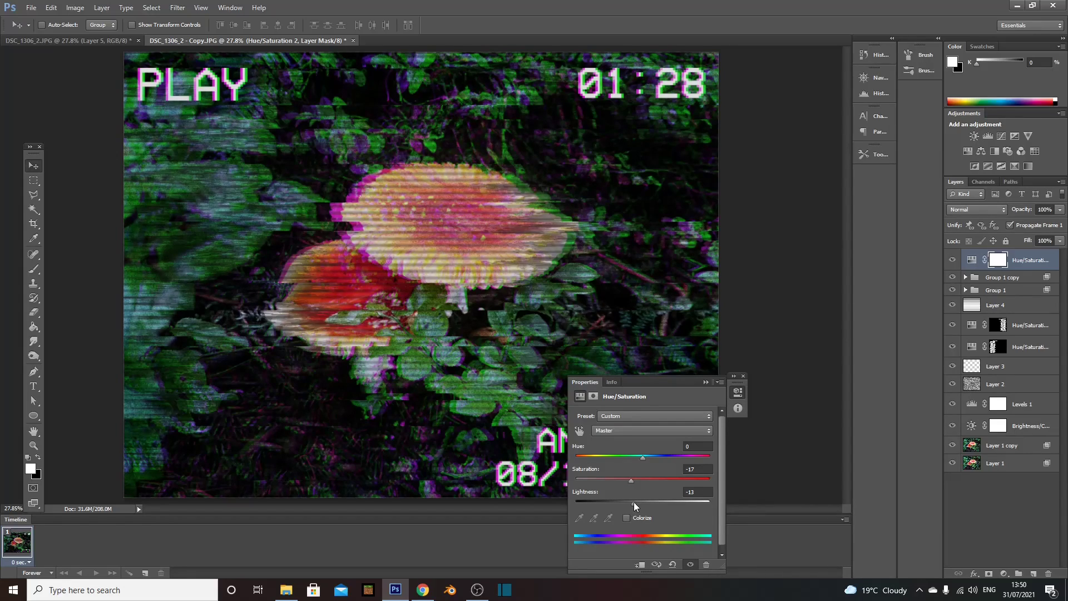
left_click(705, 381)
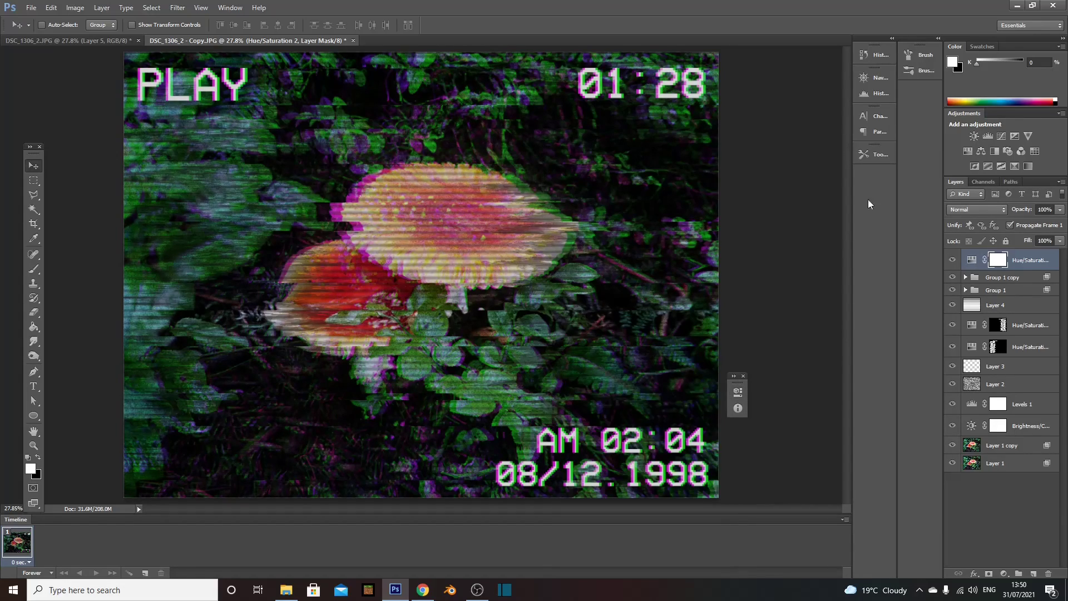
Paint the centre of the new adjustment's mask black with a 3840 px brush at 0% hardness to form a vignette.
left_click(34, 269)
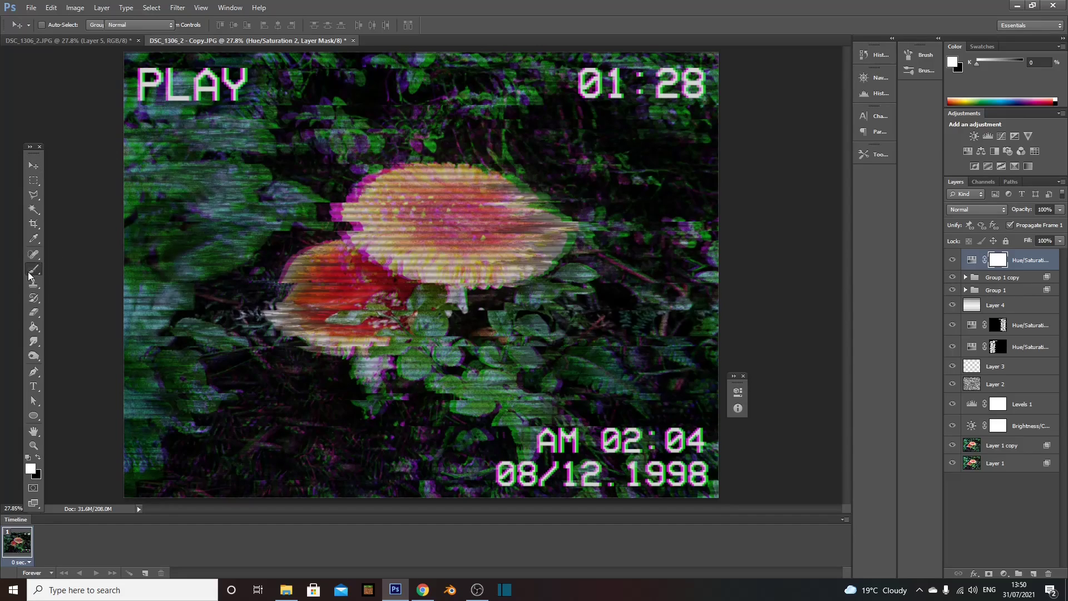
left_click(38, 457)
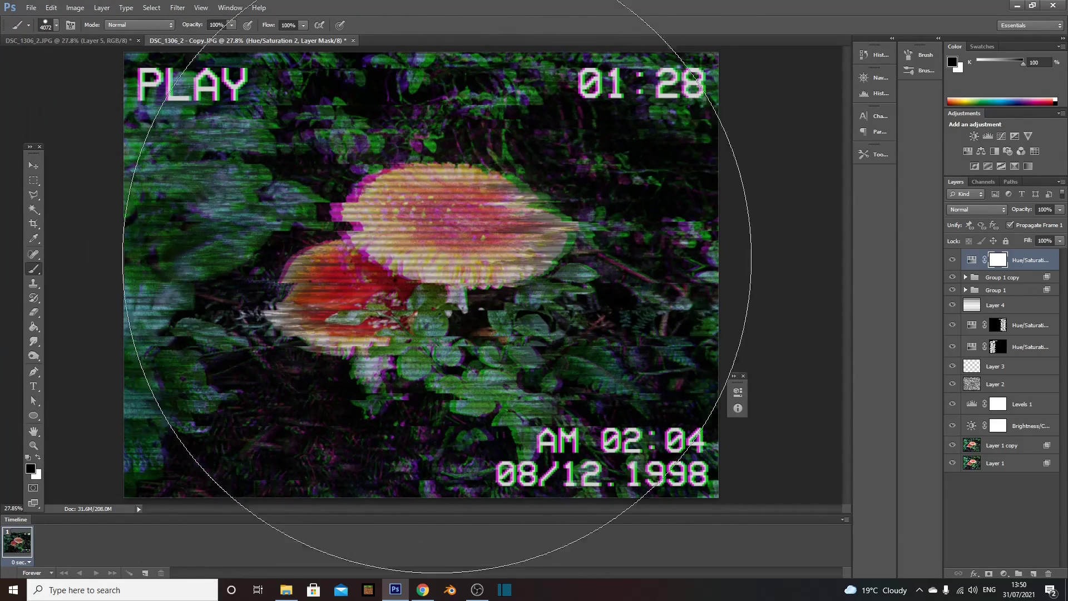
left_click(56, 25)
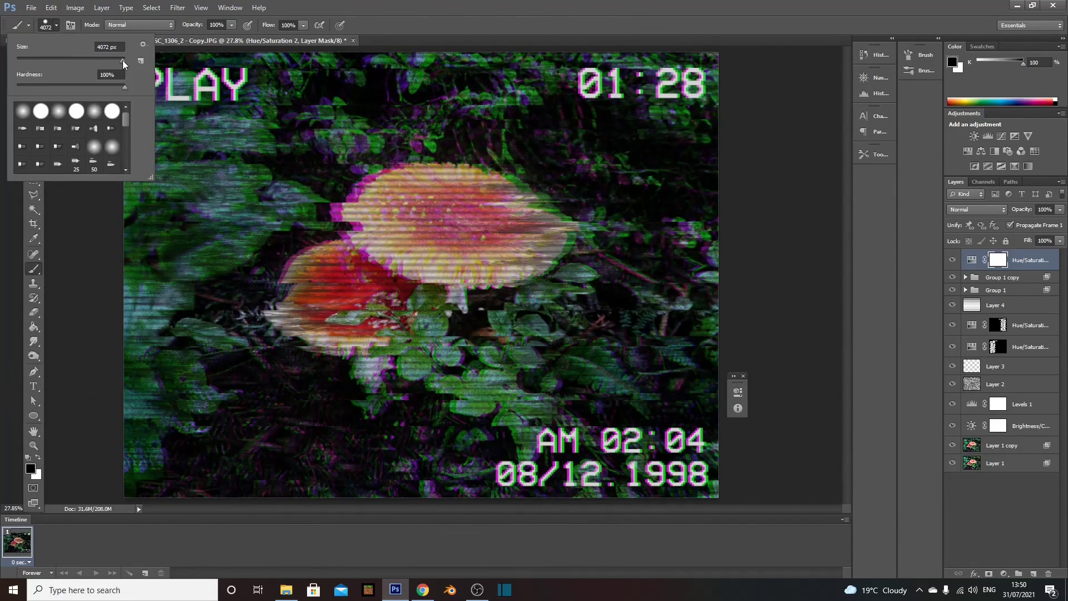
left_click_drag(121, 61, 5, 109)
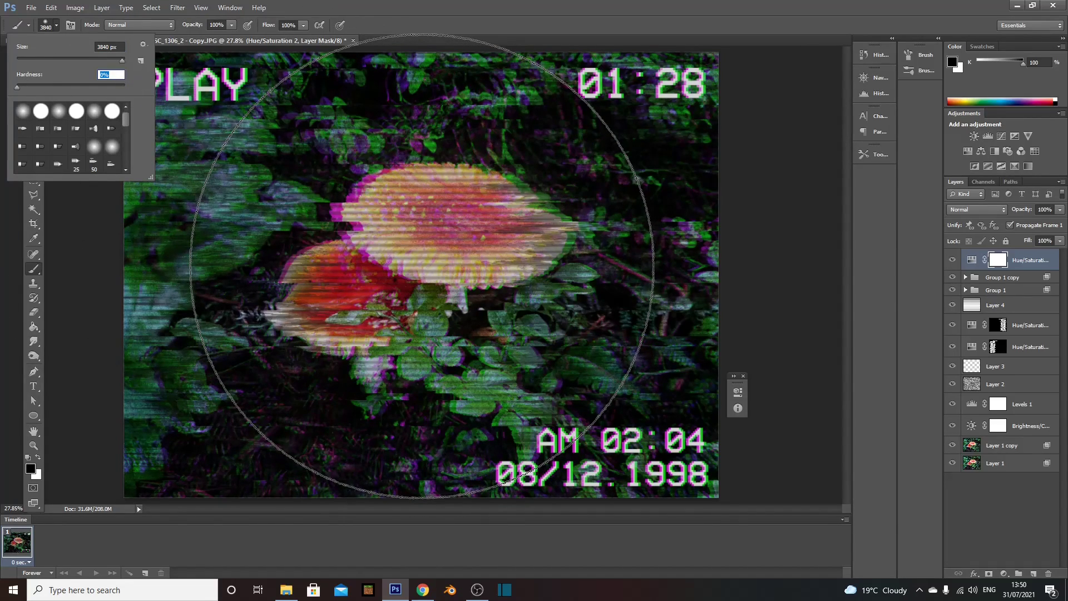
left_click(422, 266)
left_click(422, 266)
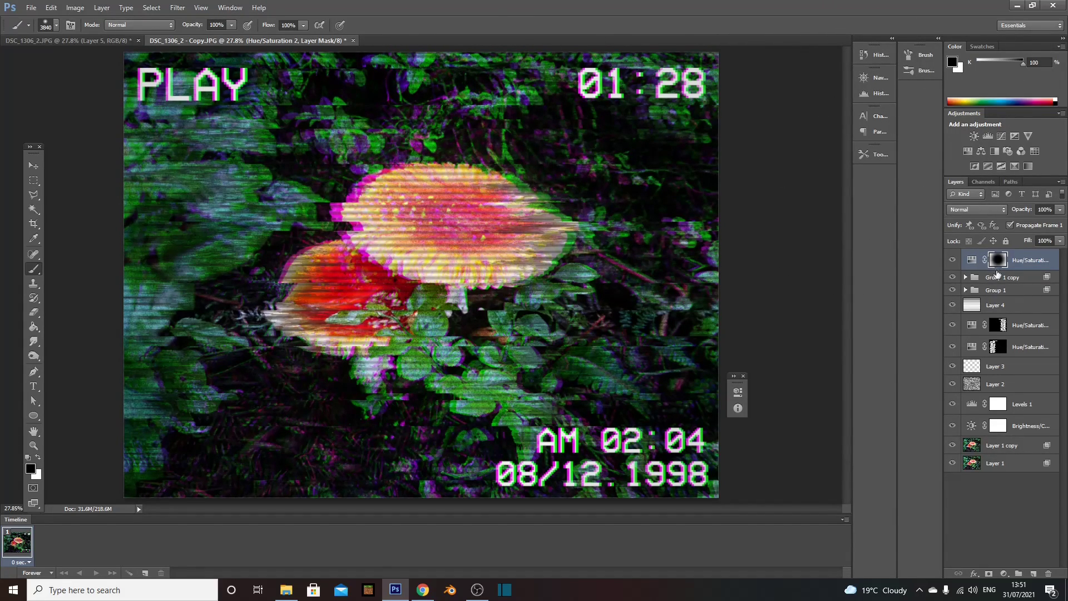
Duplicate all the layers and merge the copies into a single layer on top of the stack.
left_click(1028, 464)
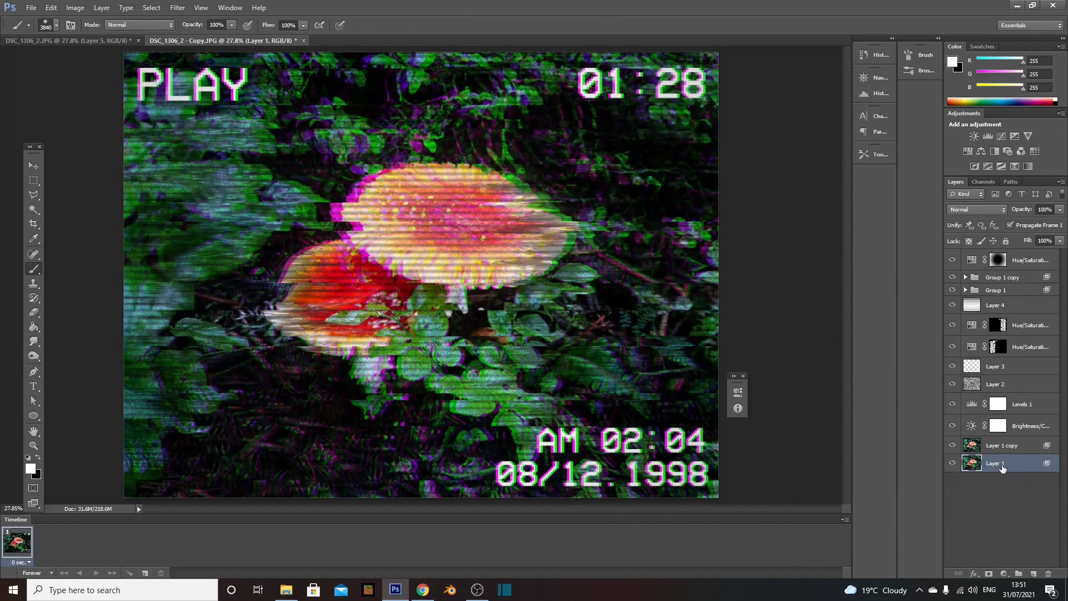
left_click(1028, 260, "shift")
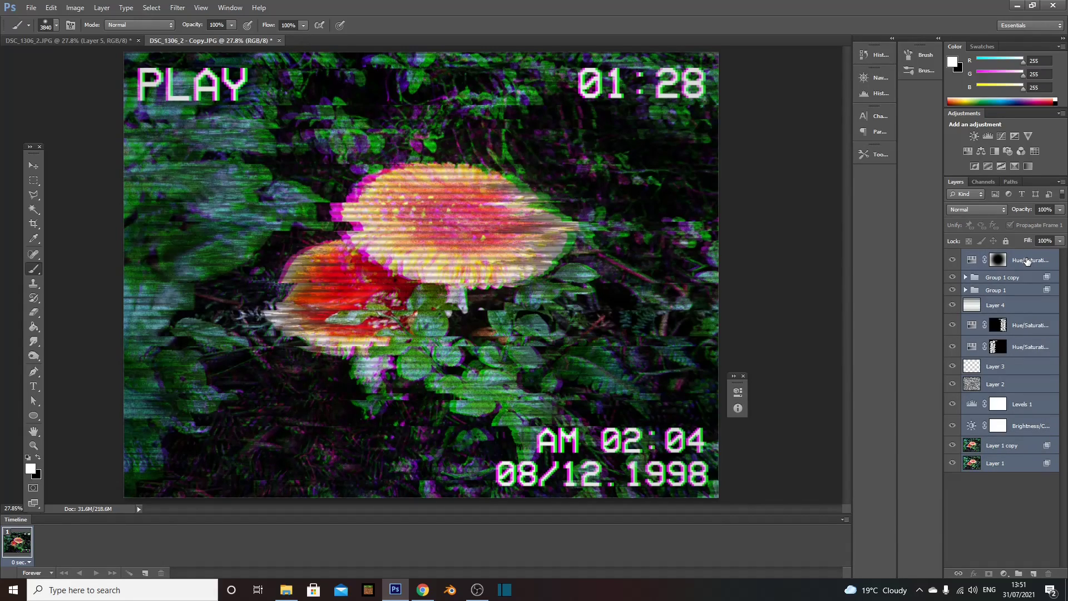
key("ctrl+j")
right_click(1031, 308)
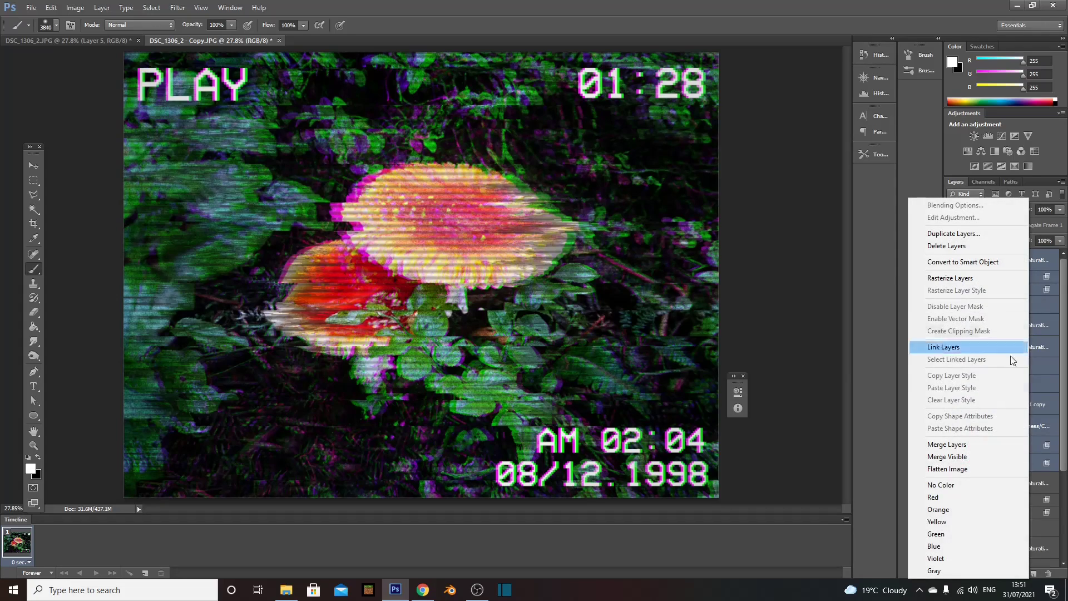
left_click(966, 444)
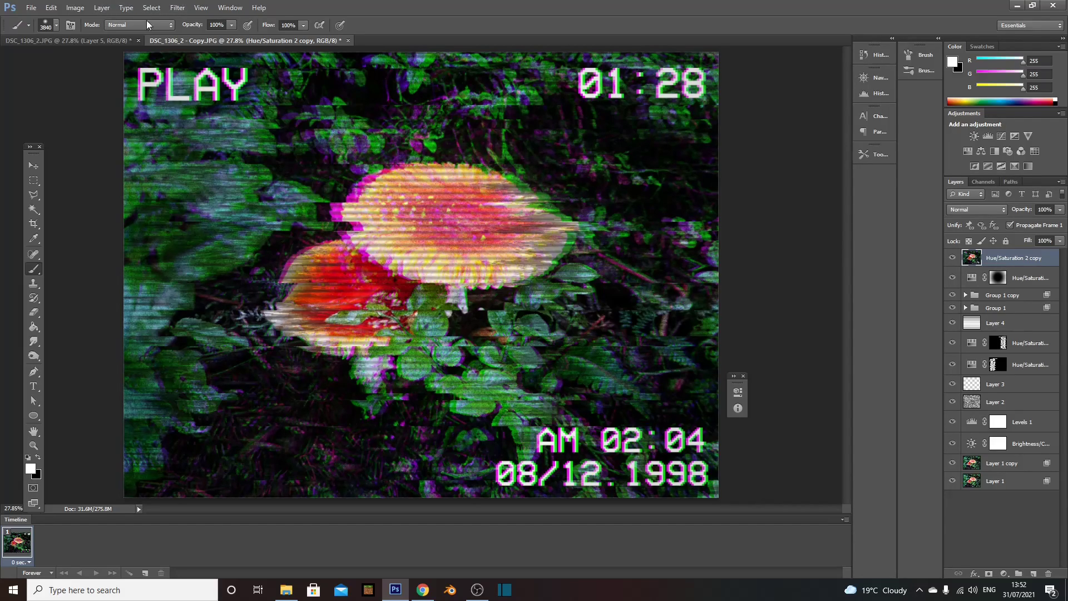
Apply a Field Blur of 13 px to the merged top layer.
left_click(178, 8)
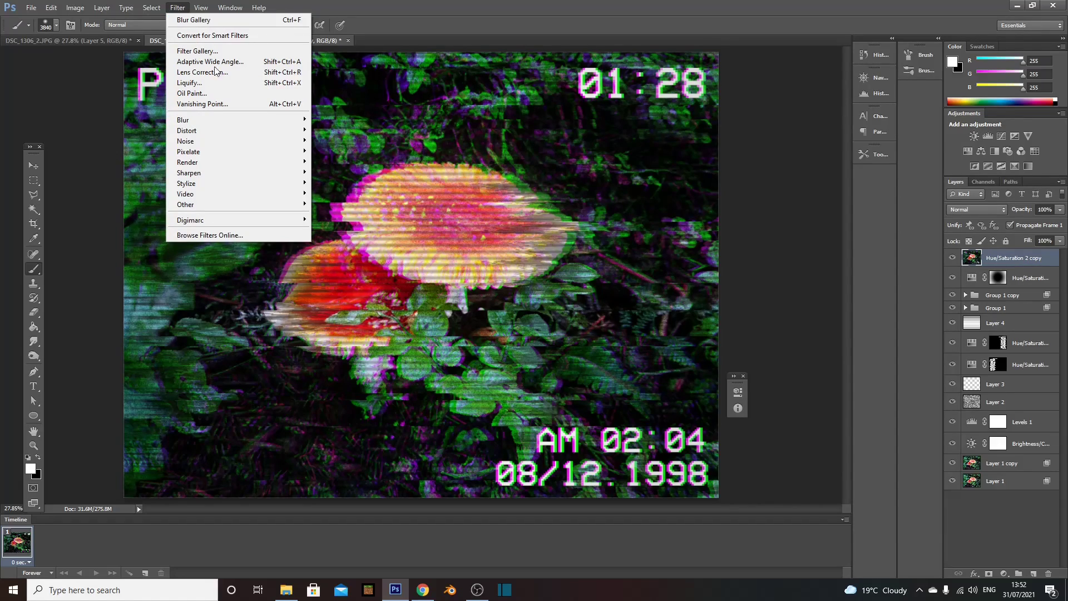
mouse_move(223, 123)
left_click(335, 119)
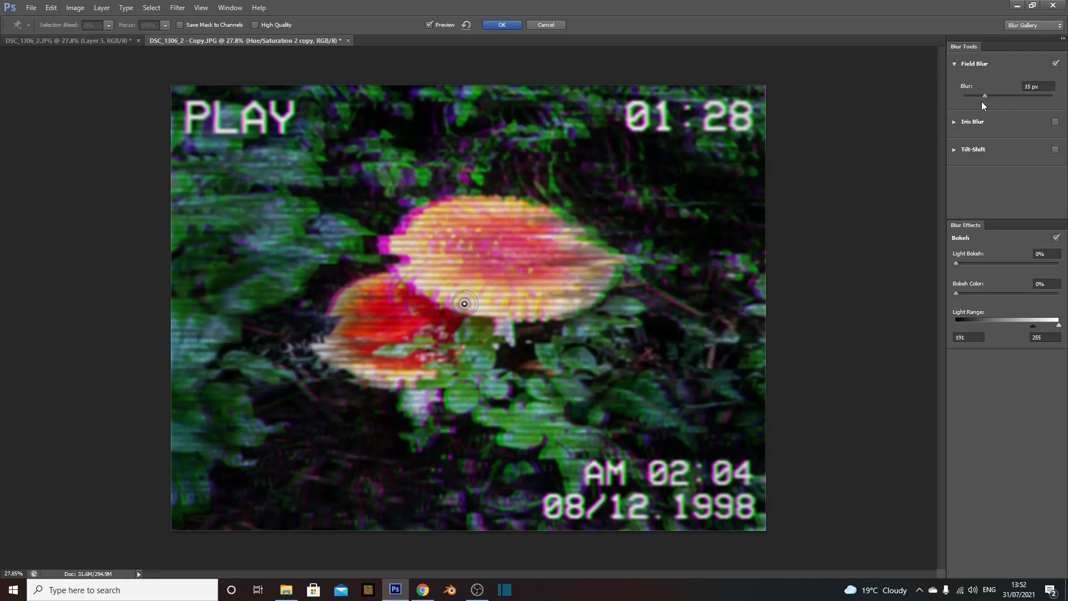
left_click_drag(986, 98, 983, 98)
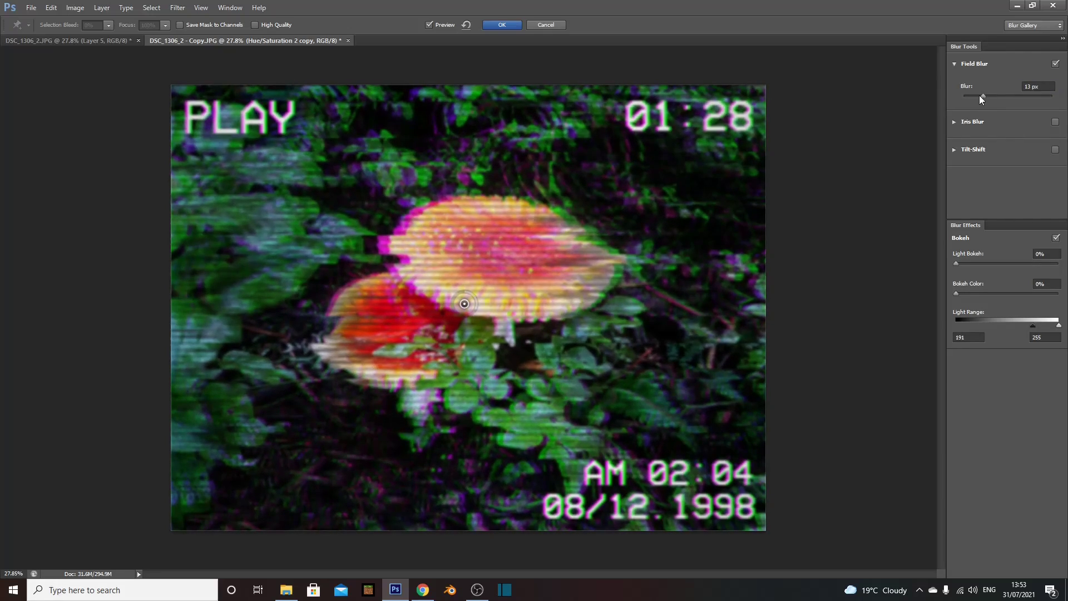
left_click(501, 25)
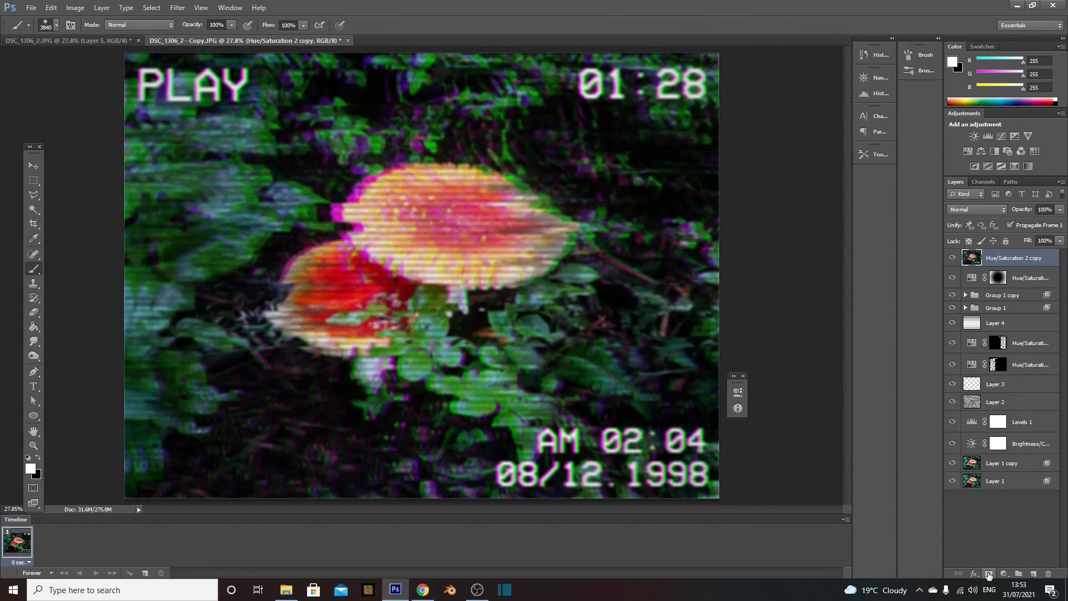
Add a layer mask to the blurred layer and paint its centre black with a 3144 px brush at 0% hardness.
left_click(989, 574)
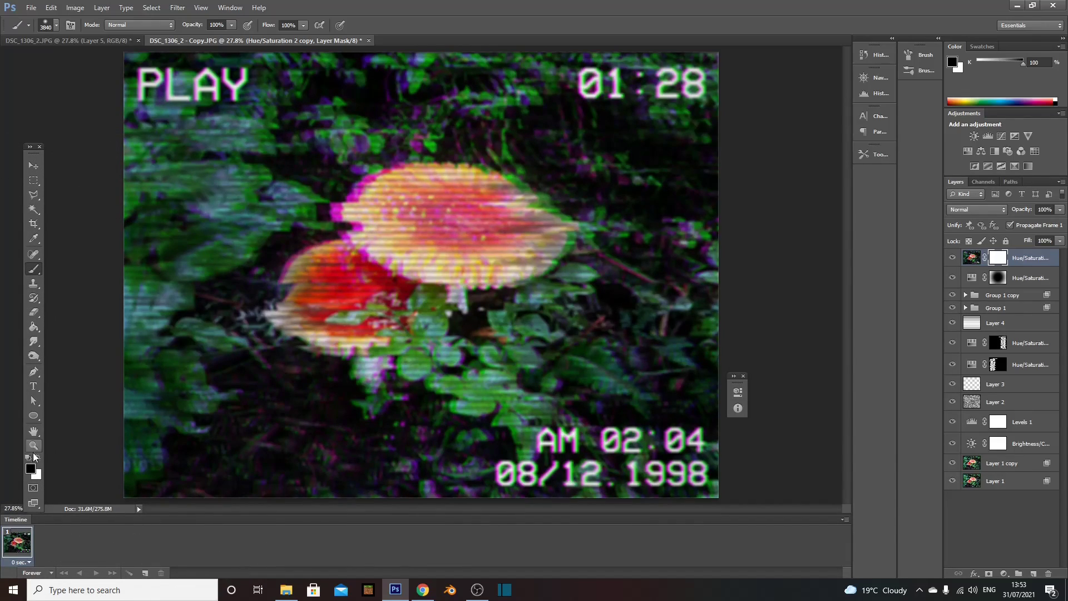
left_click(57, 25)
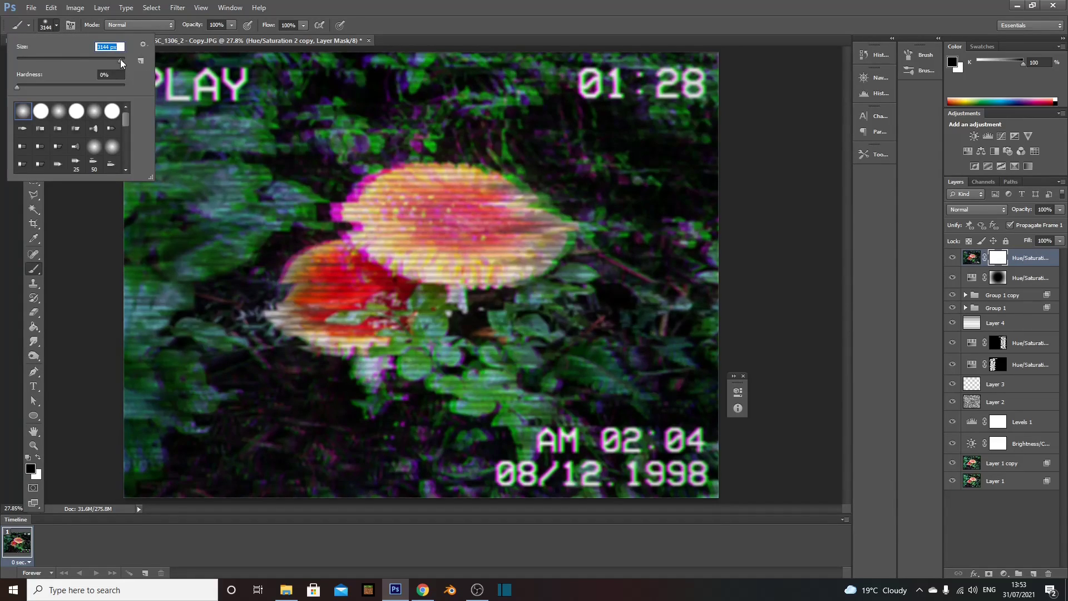
left_click(433, 270)
mouse_move(433, 270)
left_mouse_down()
mouse_move(422, 255)
mouse_move(459, 276)
mouse_move(429, 284)
mouse_move(458, 282)
left_mouse_up()
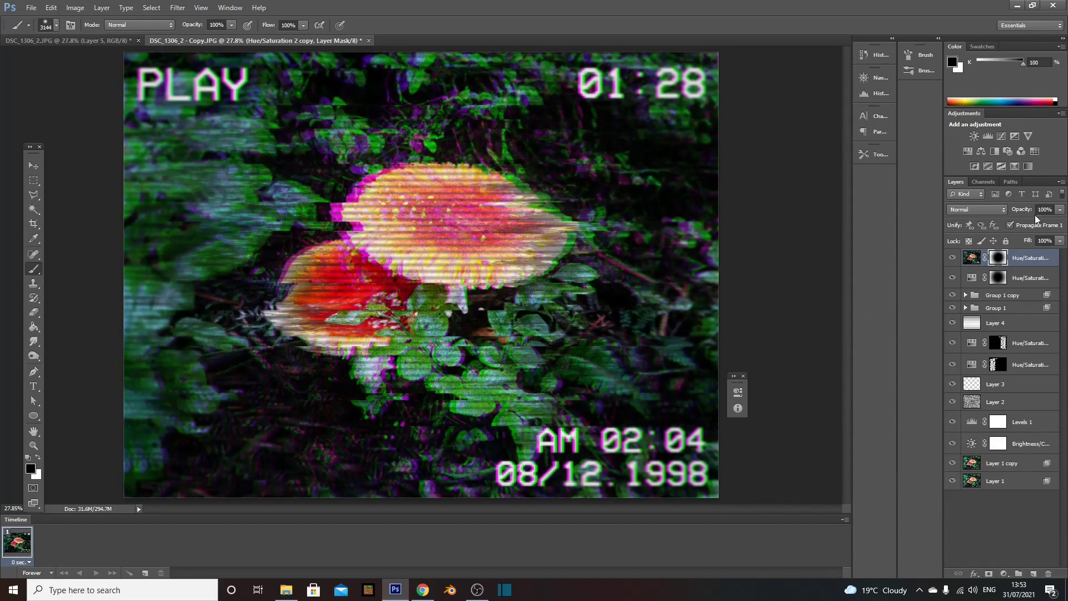